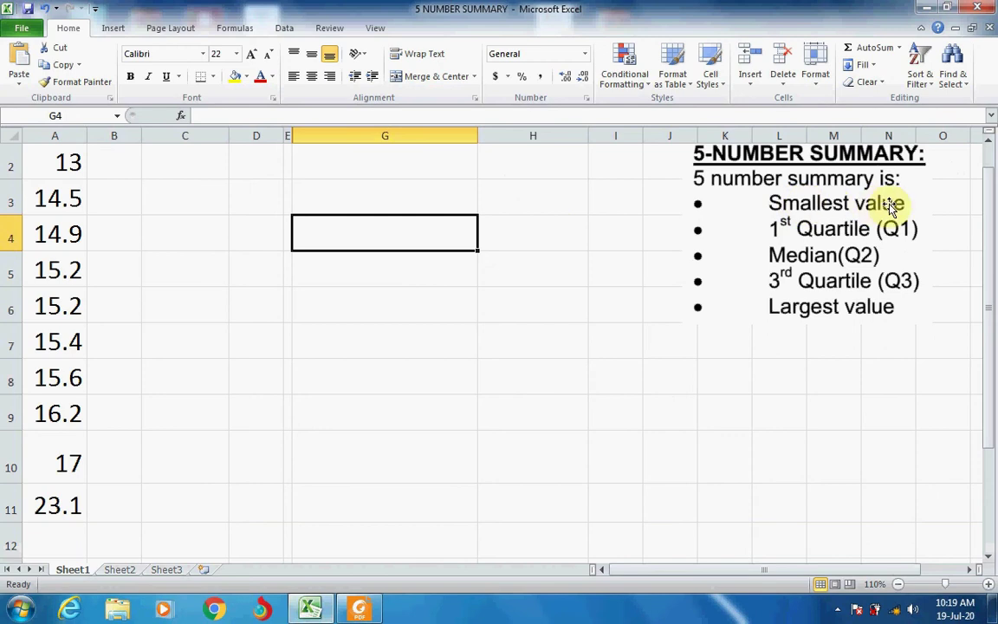
Enter the label SMALLEST VALUE in G2 and the value 13 in H2
left_click(311, 162)
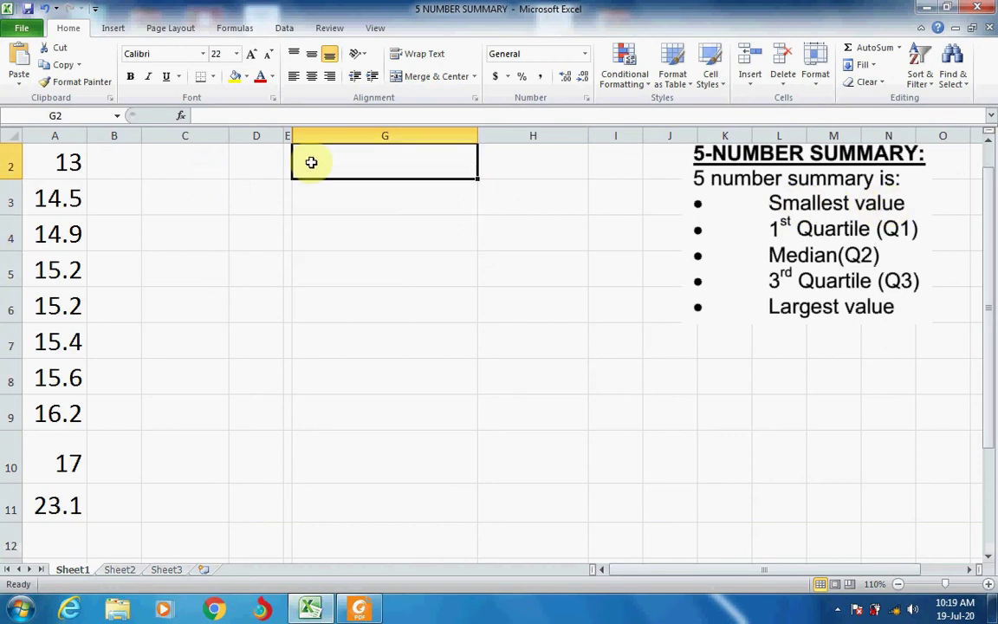
type("SMA")
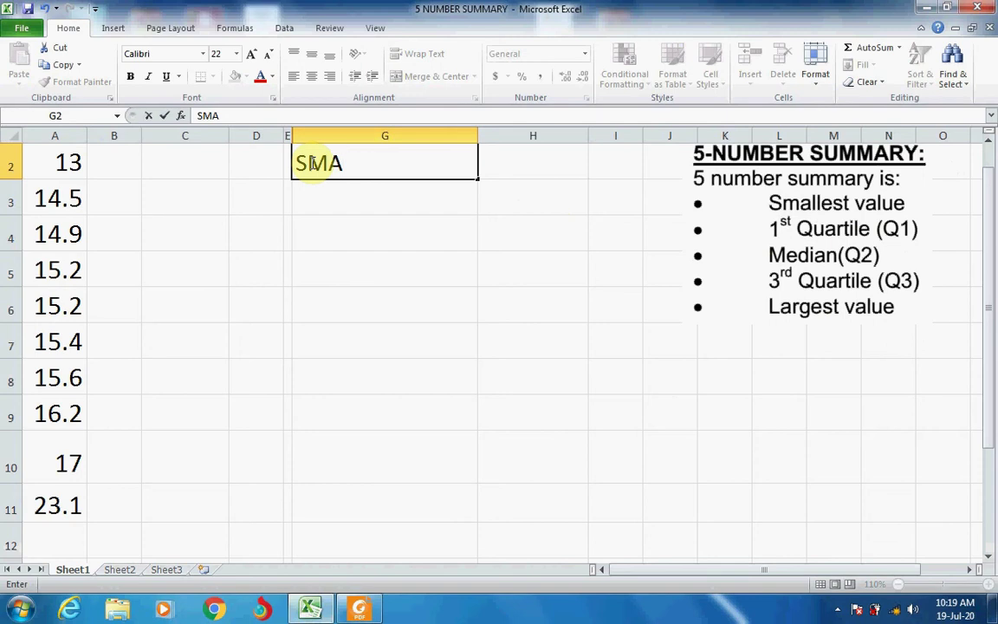
type("LLEST ")
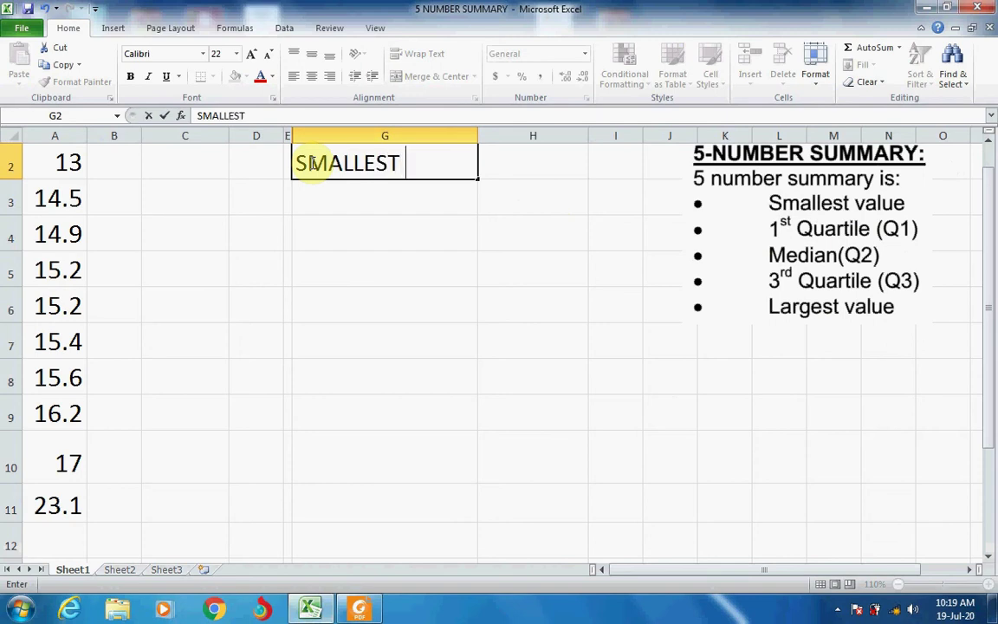
type("VL")
key("BackSpace")
type("A")
type("LUE")
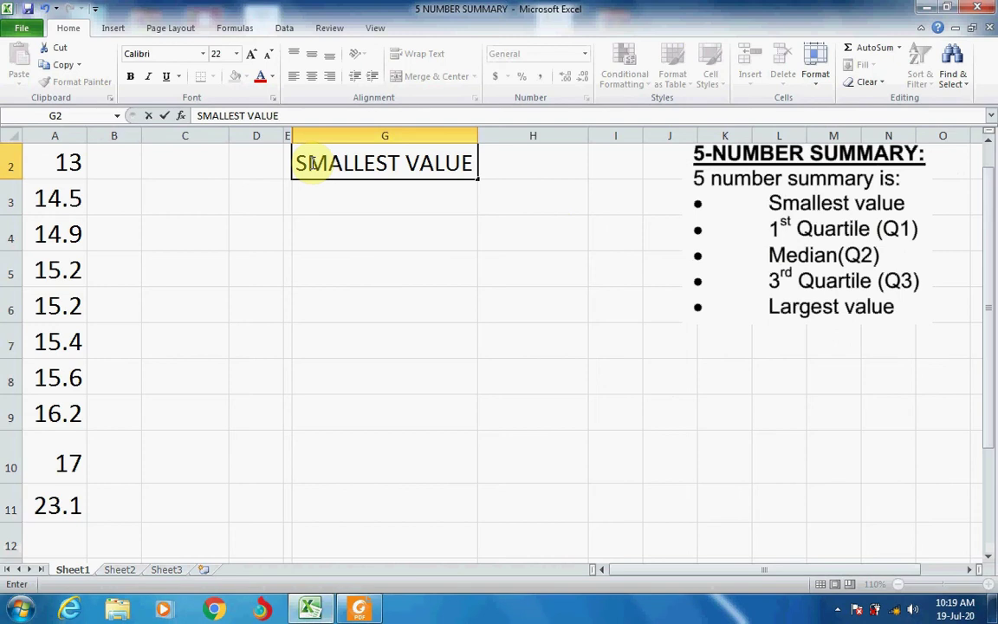
key("Tab")
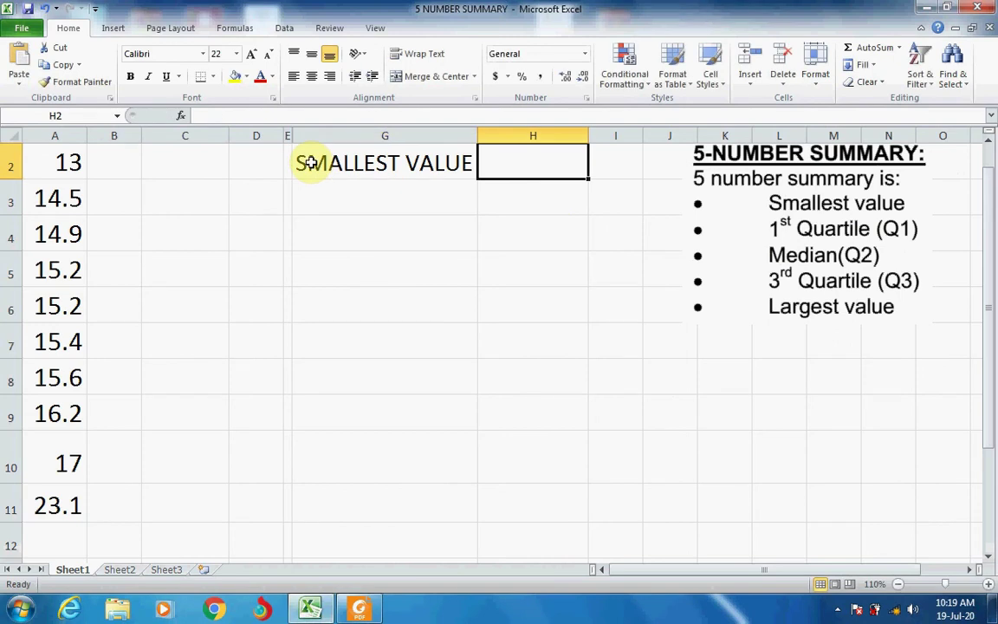
left_click(52, 166)
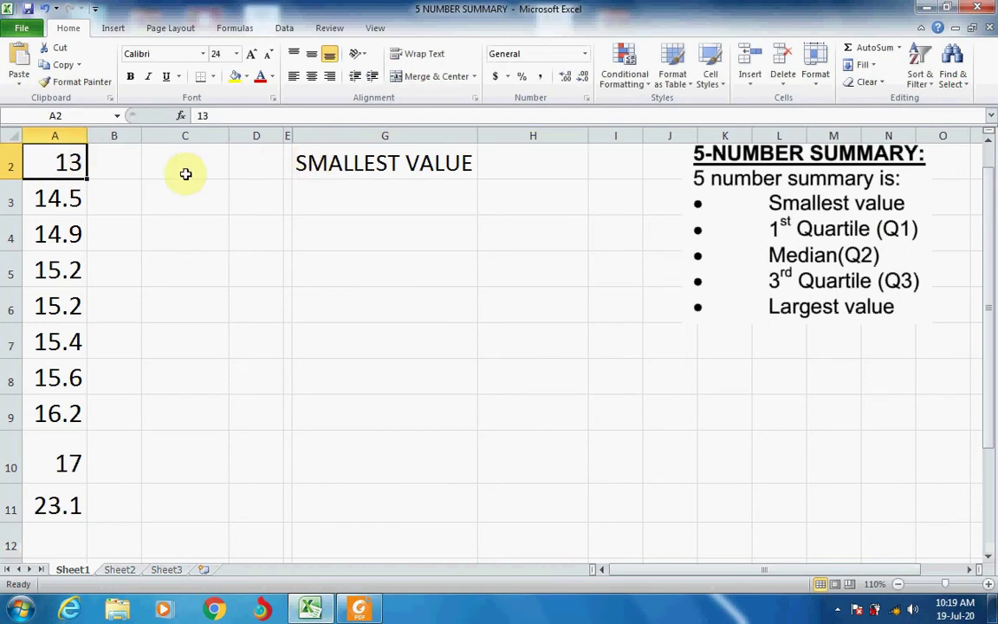
left_click(988, 141)
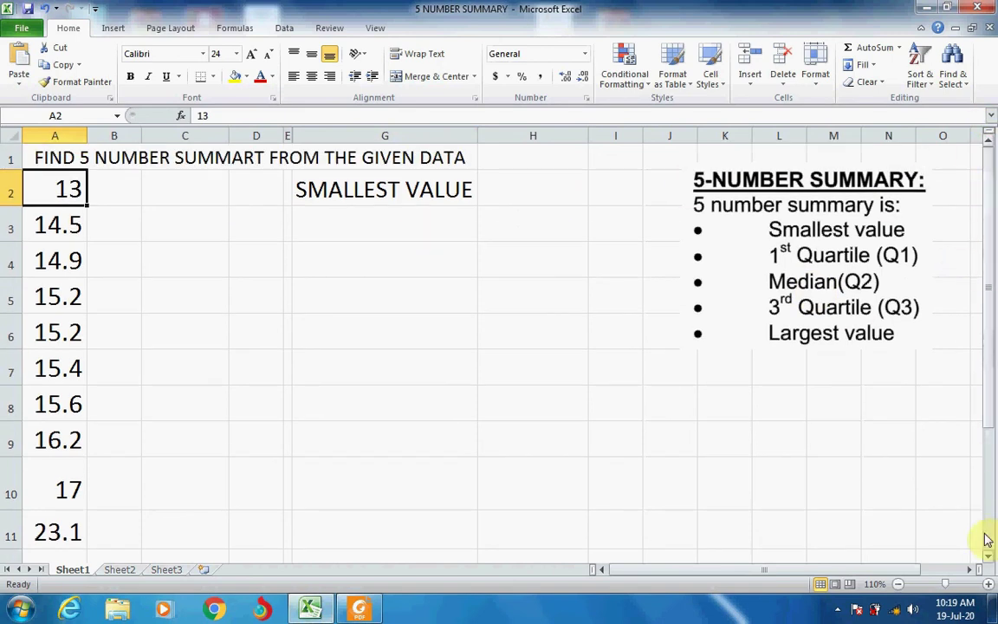
left_click(512, 192)
type("1")
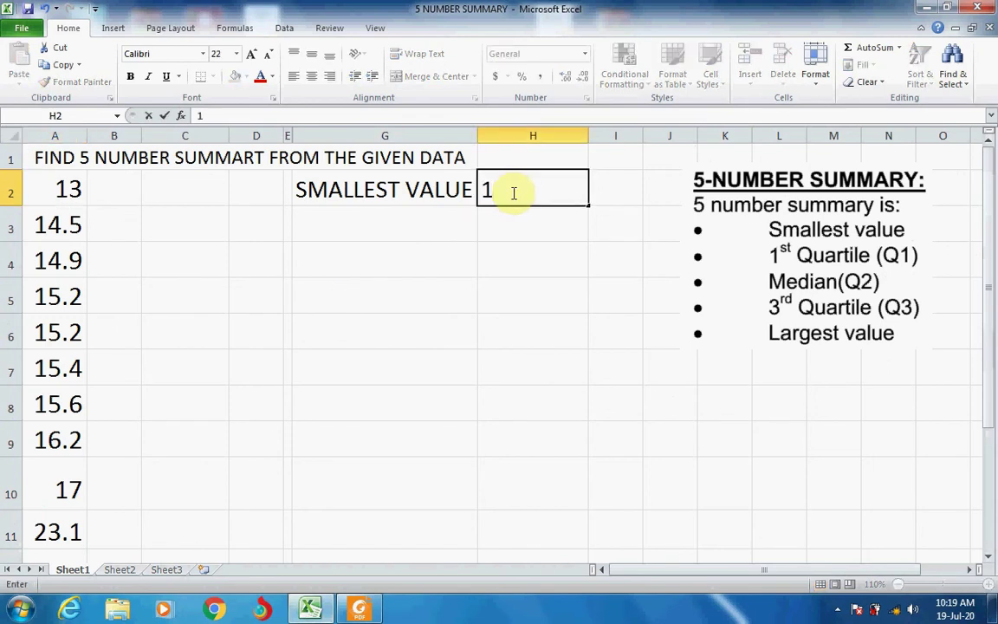
type("3")
key("Return")
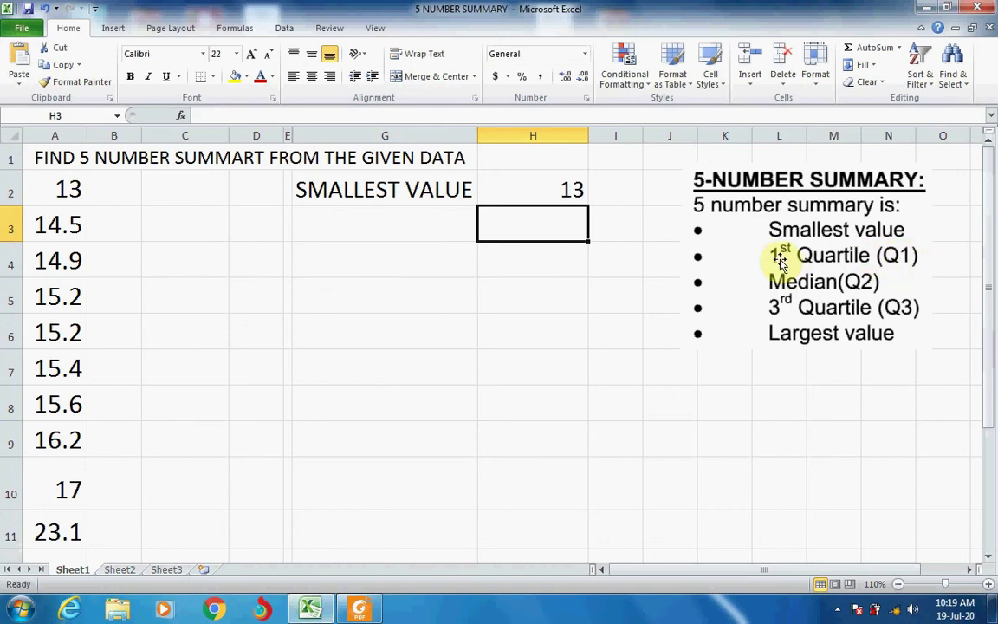
Label G3 Q1 POSITION and enter =11/4 in H3, giving 2.75
left_click(398, 222)
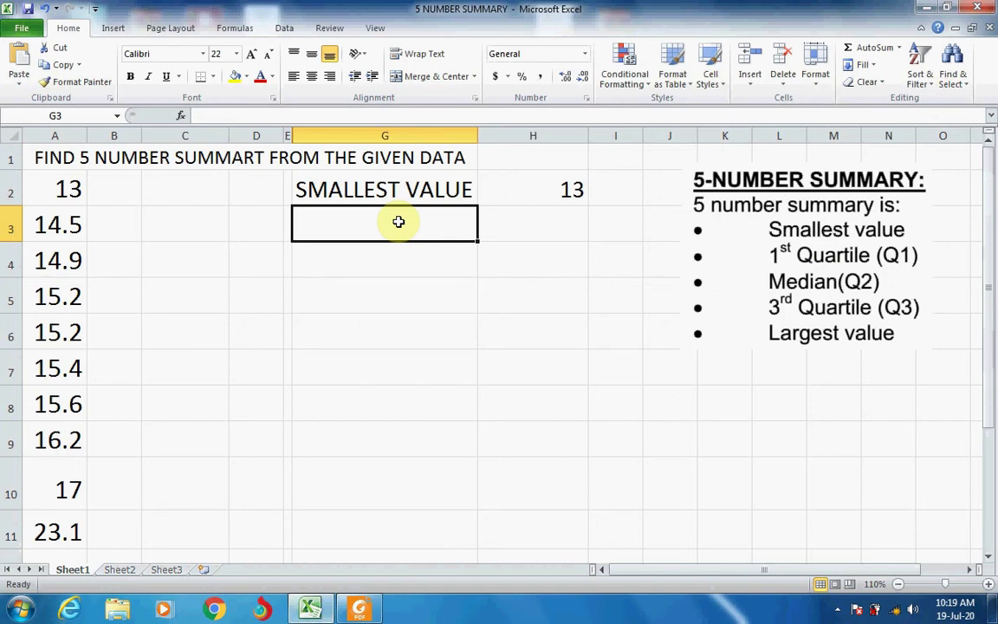
type("Q")
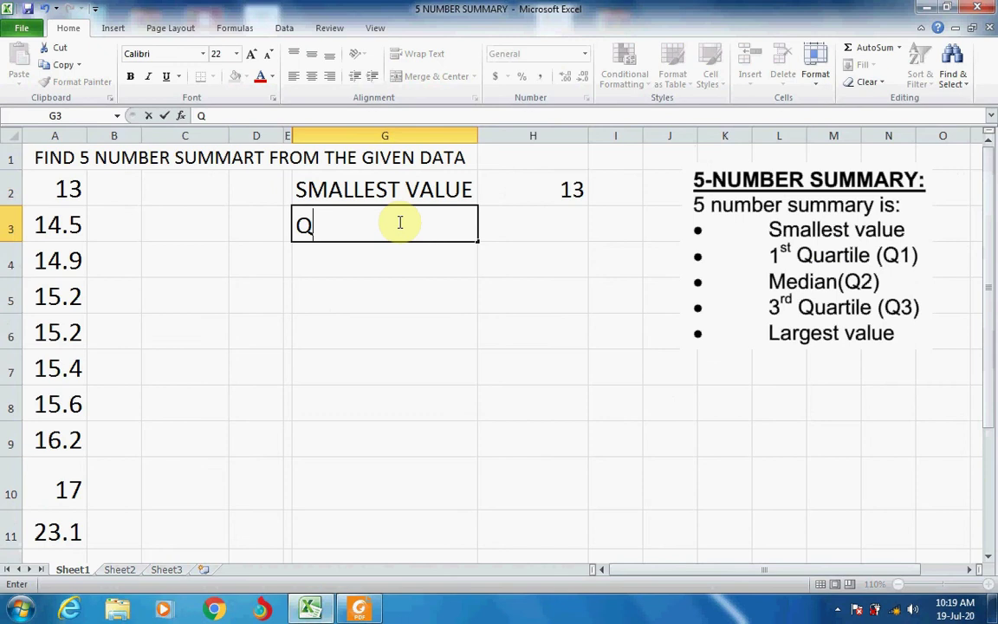
type("1 ")
type("POSTI")
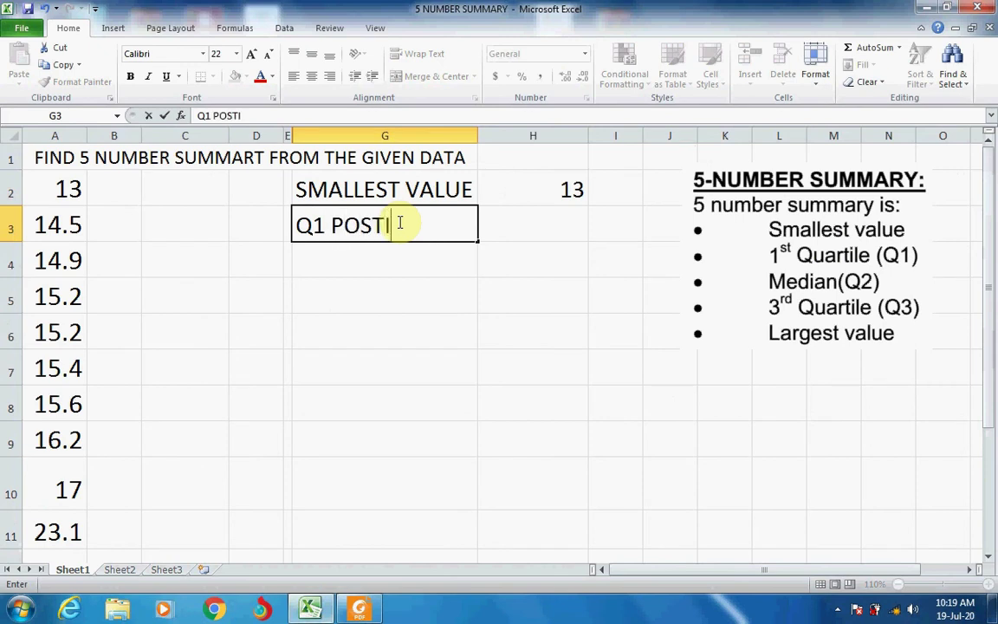
key("BackSpace")
key("BackSpace")
type("ITI")
type("ON")
key("Tab")
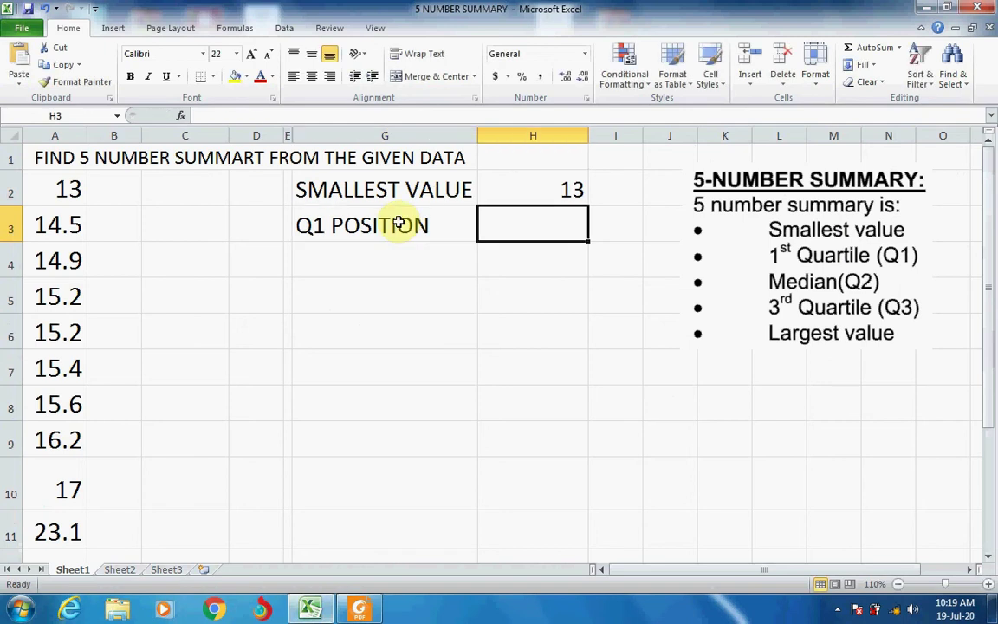
type("=")
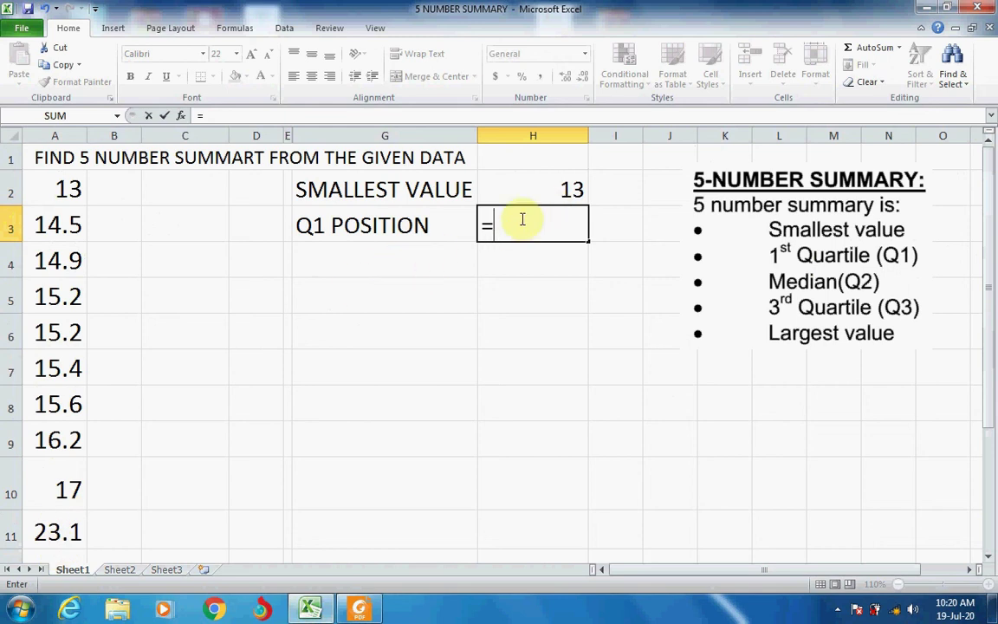
type("11")
type("/")
type("4")
key("Return")
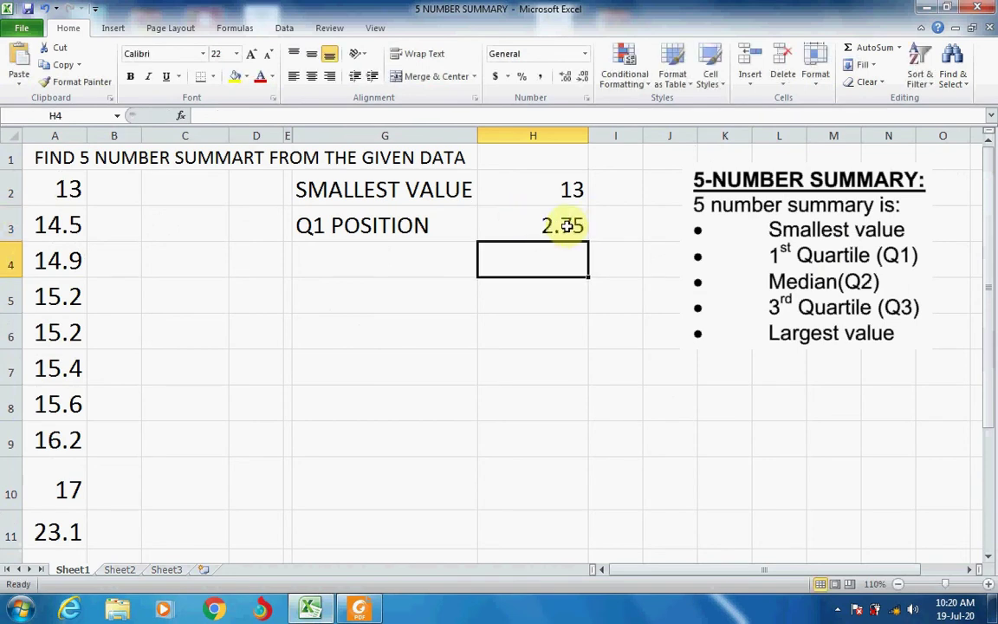
Label cell G4 Q1 QUARTILE
left_click(375, 263)
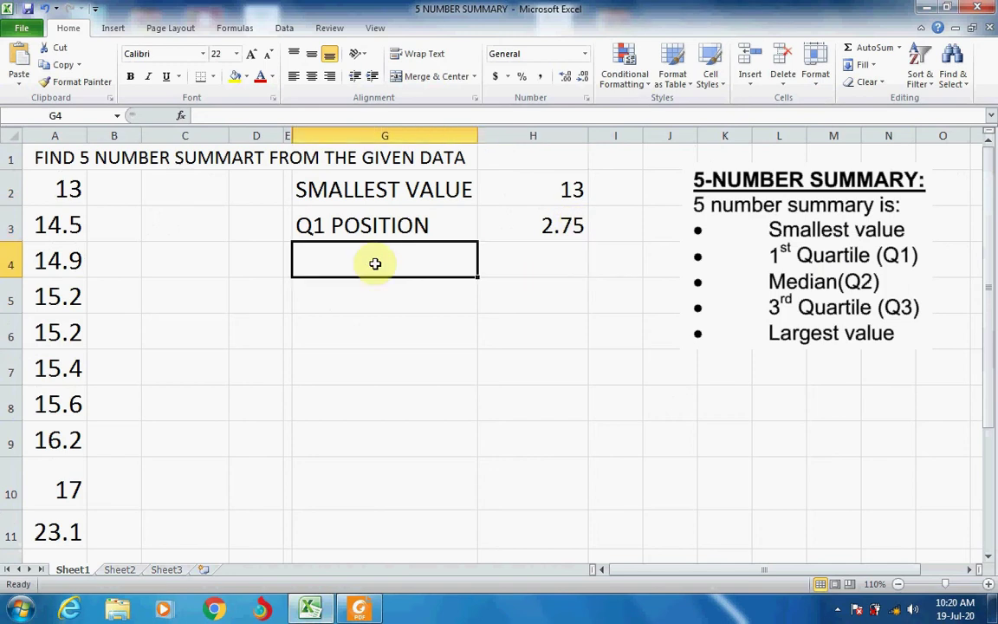
type("Q1")
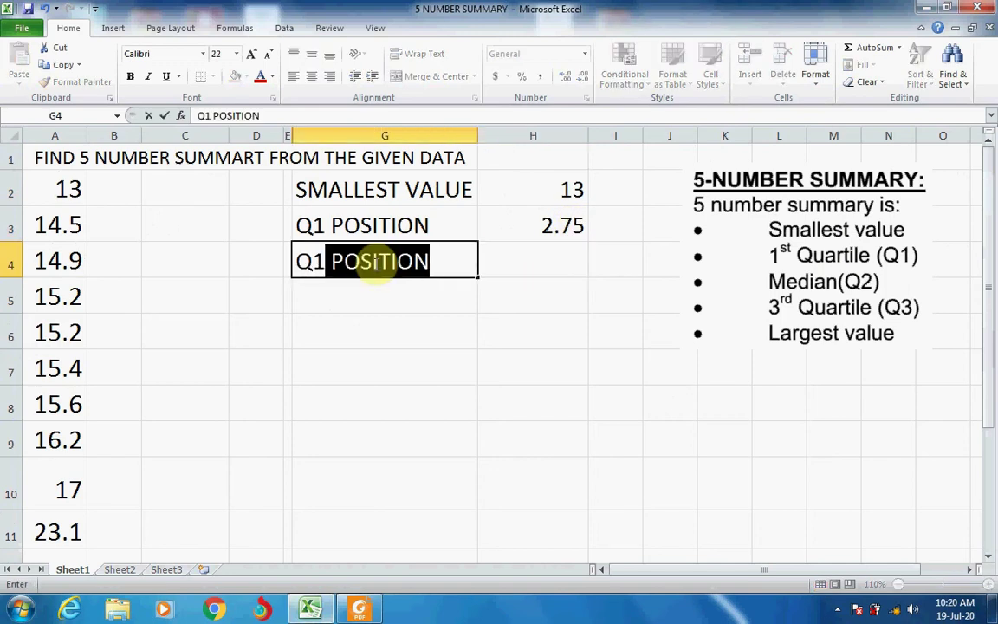
type("Q")
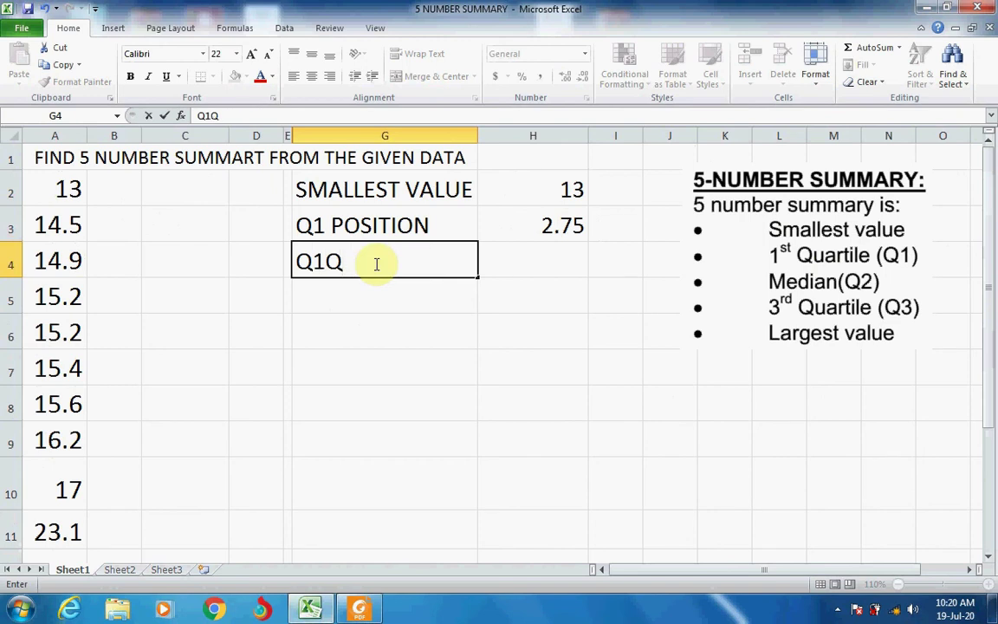
type("UART")
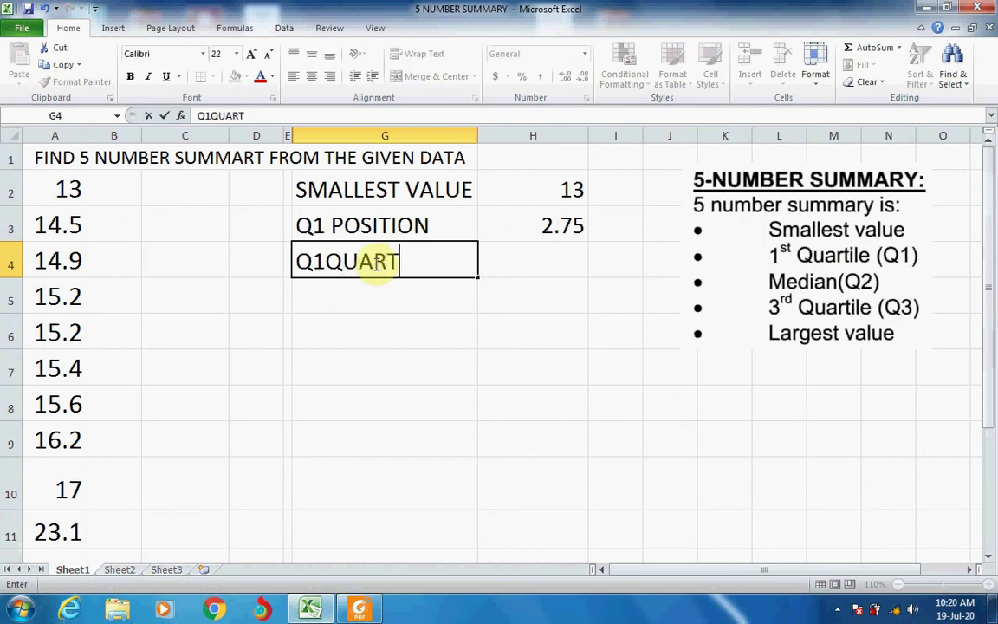
type("ILE")
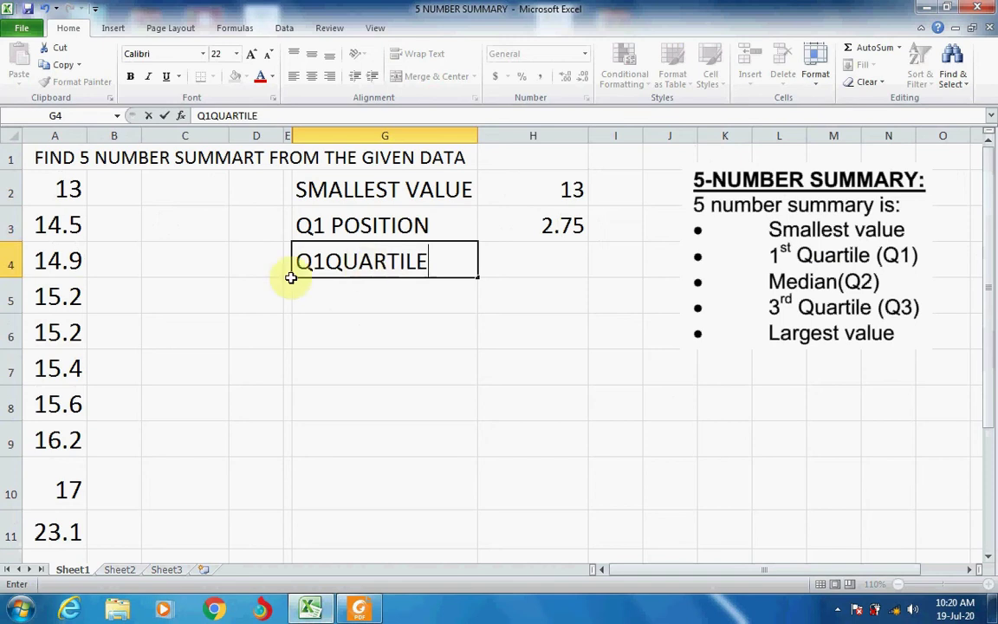
left_click(326, 260)
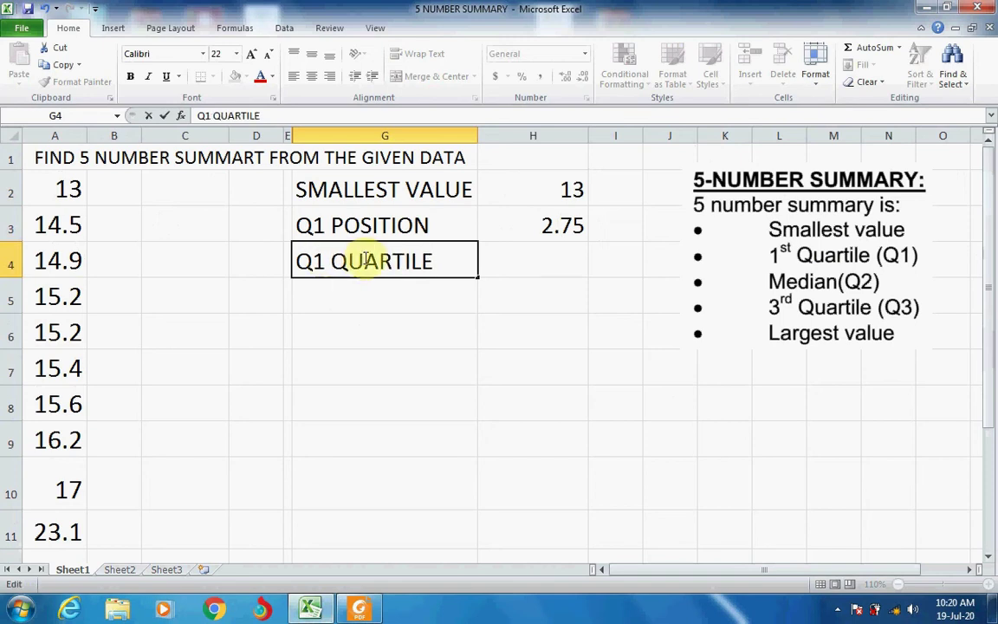
left_click(530, 260)
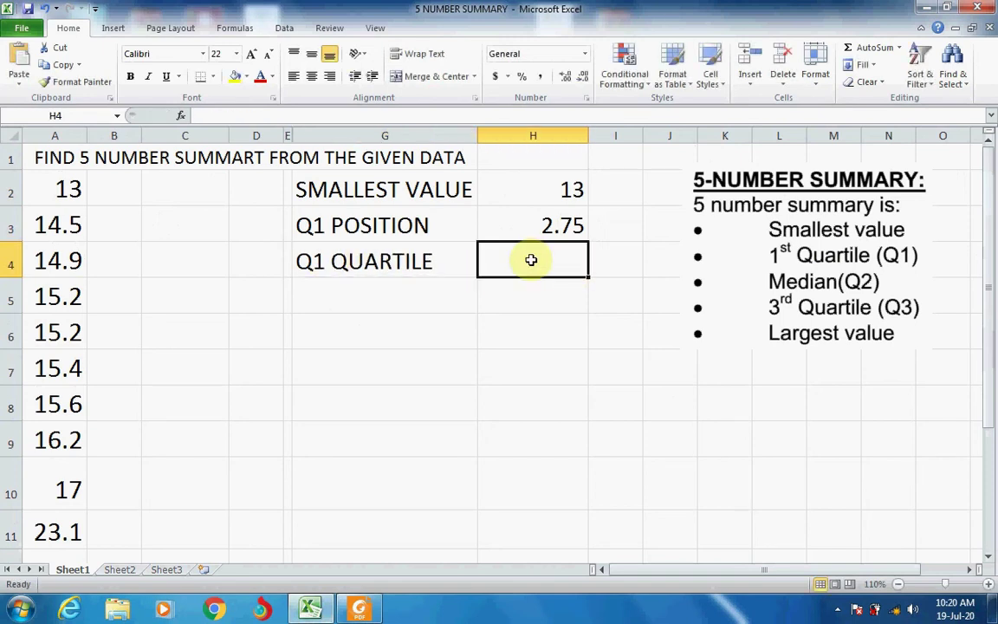
Enter =A3+.75*(A4-A3) in H4, accepting the bracket correction, to get 14.8
type("=")
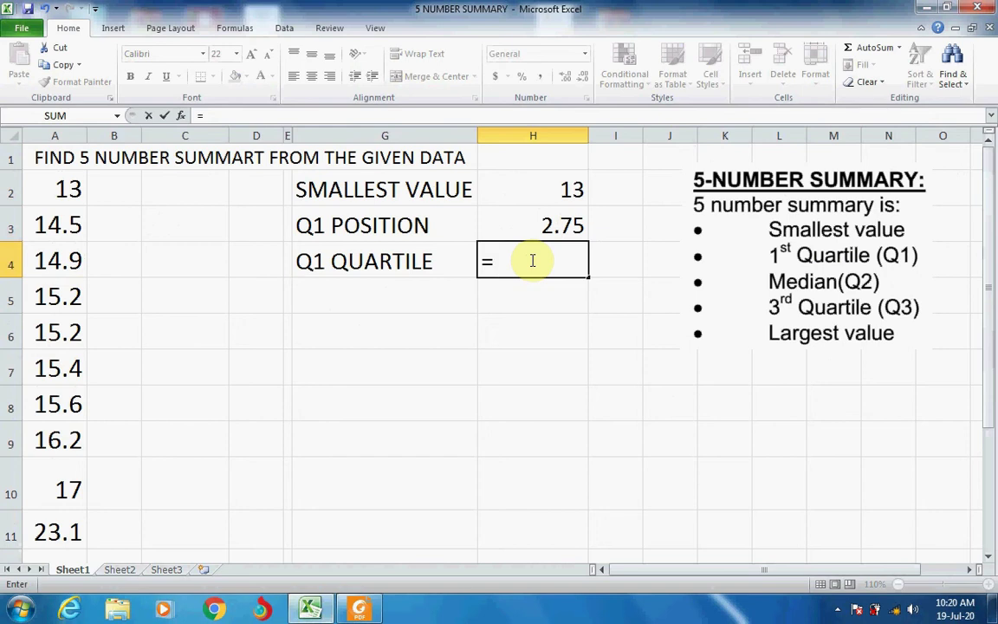
left_click(52, 225)
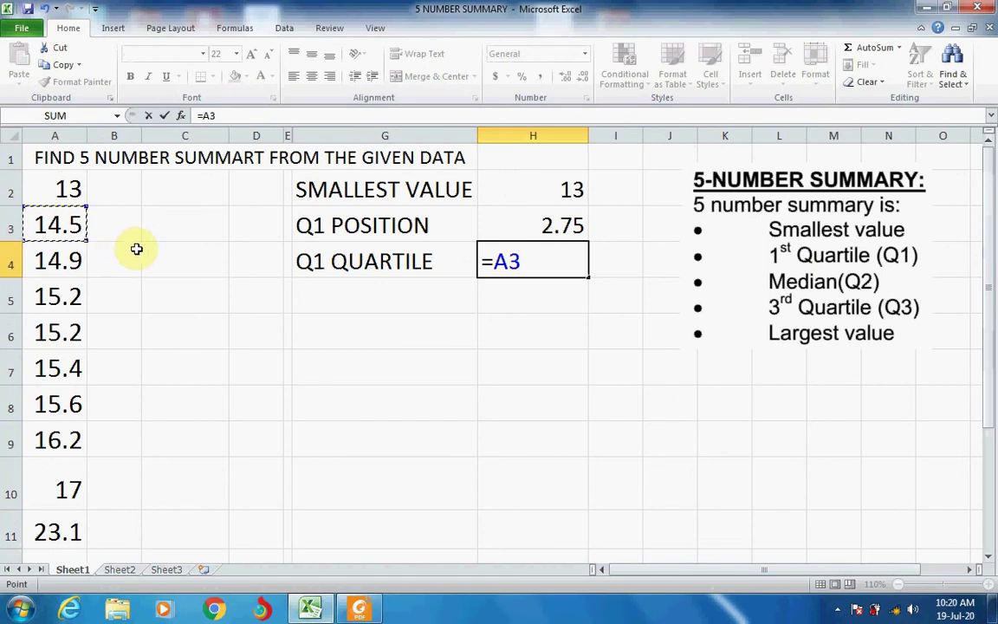
type("+")
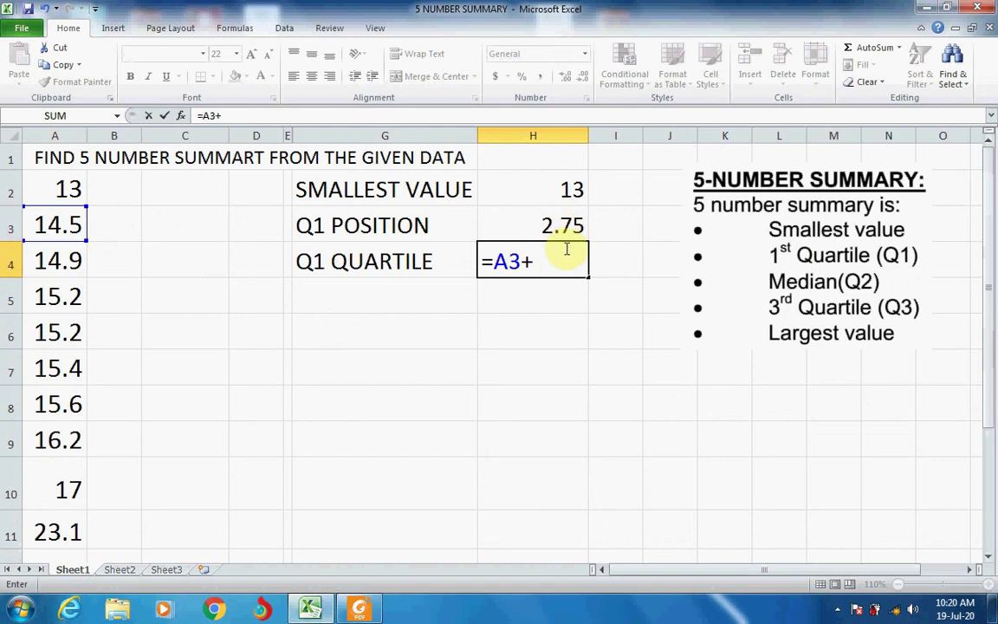
type(".")
type("75")
type("*")
type("(")
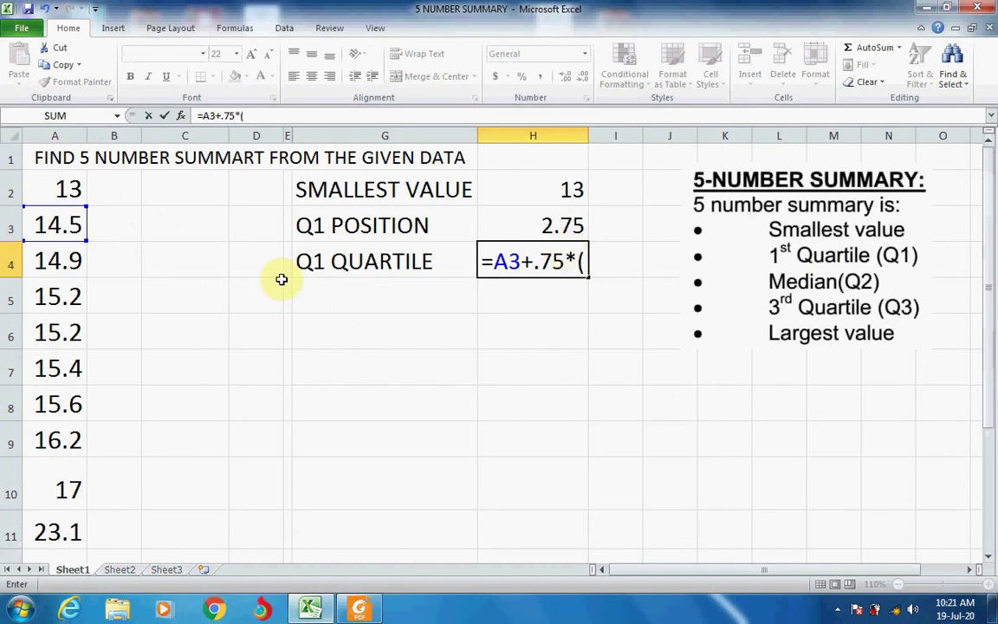
left_click(72, 258)
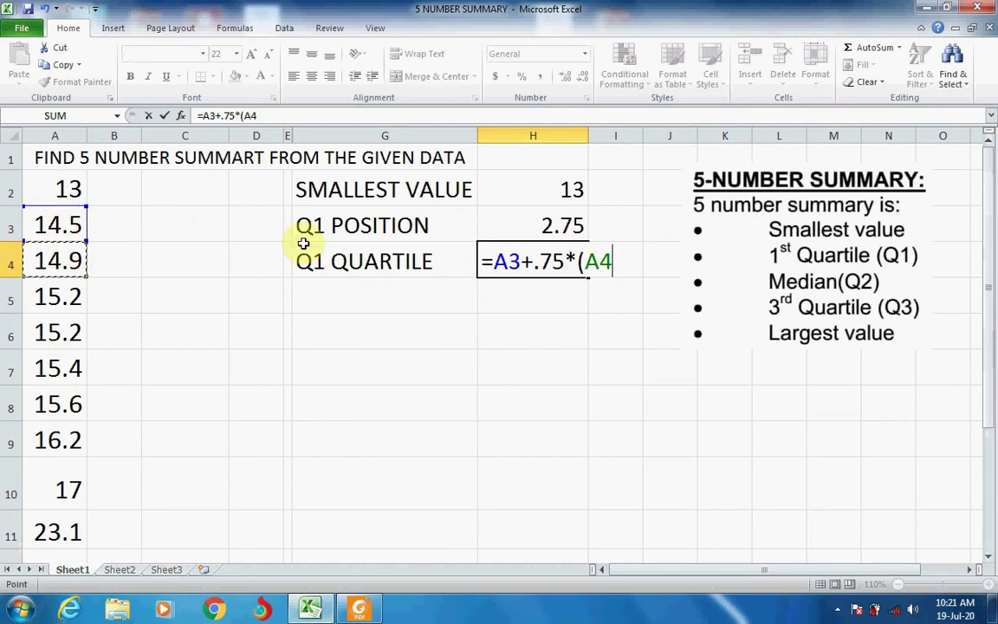
type("-")
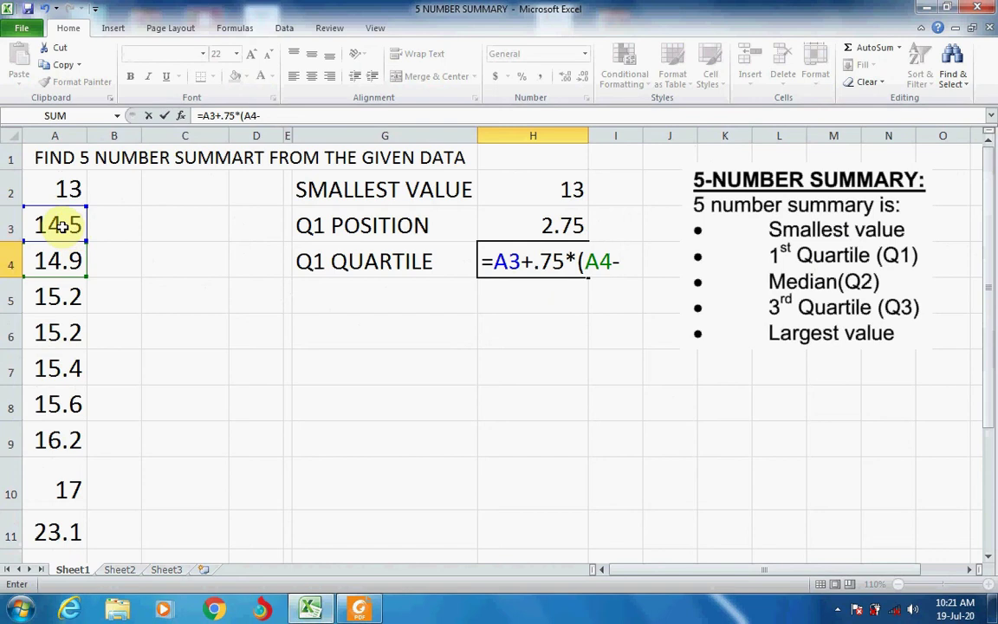
left_click(62, 226)
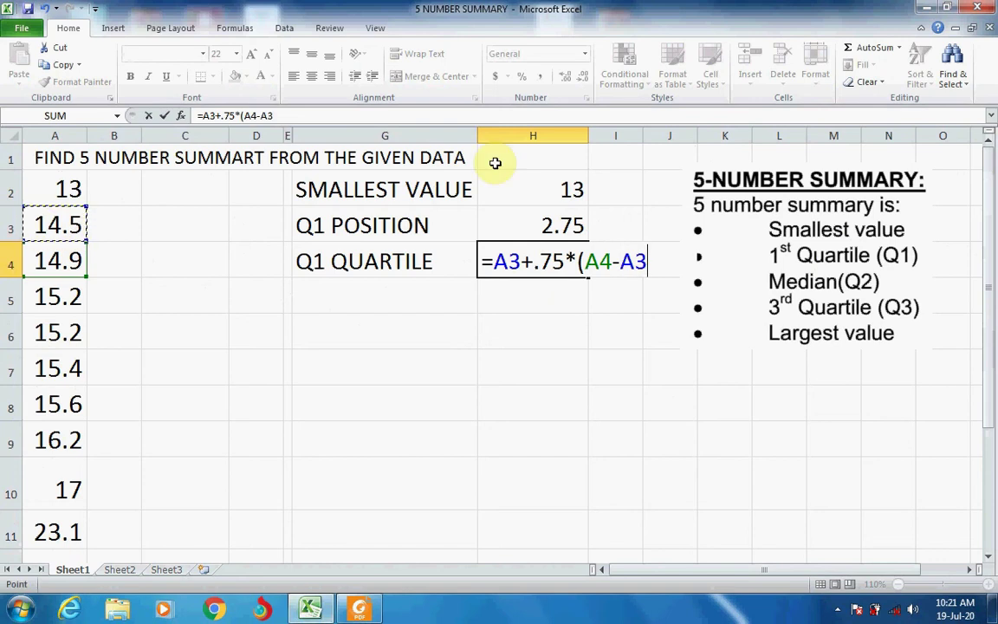
key("Return")
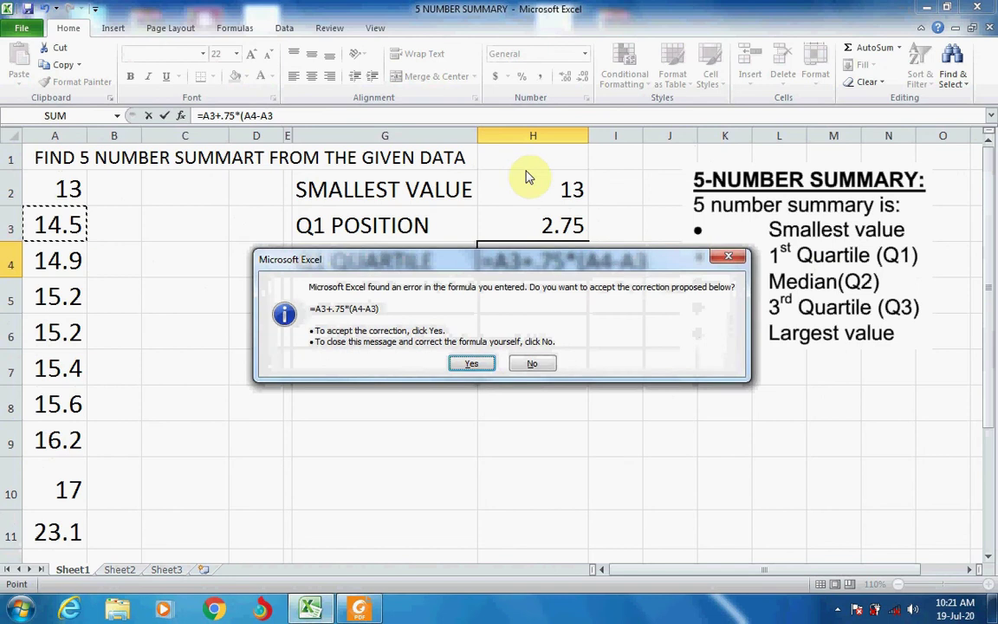
left_click(473, 363)
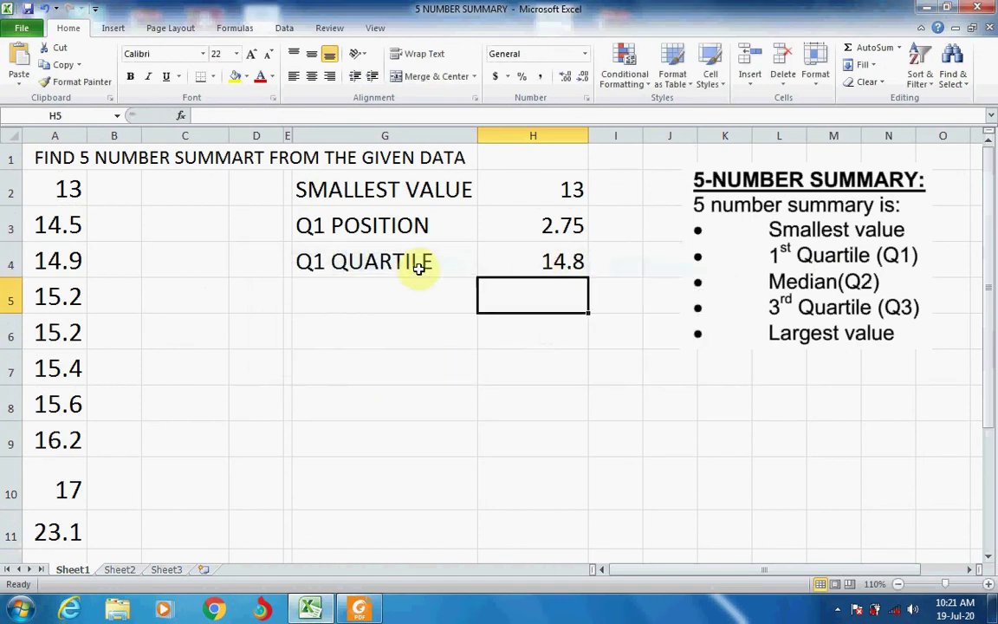
Label cell G5 MEDIAN
left_click(339, 302)
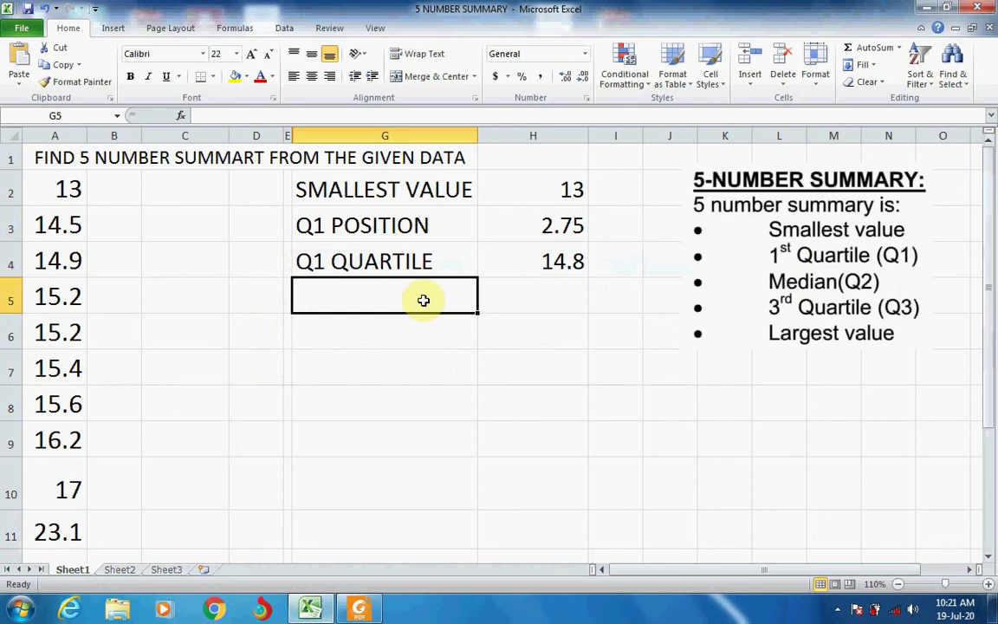
type("MD=")
key("BackSpace")
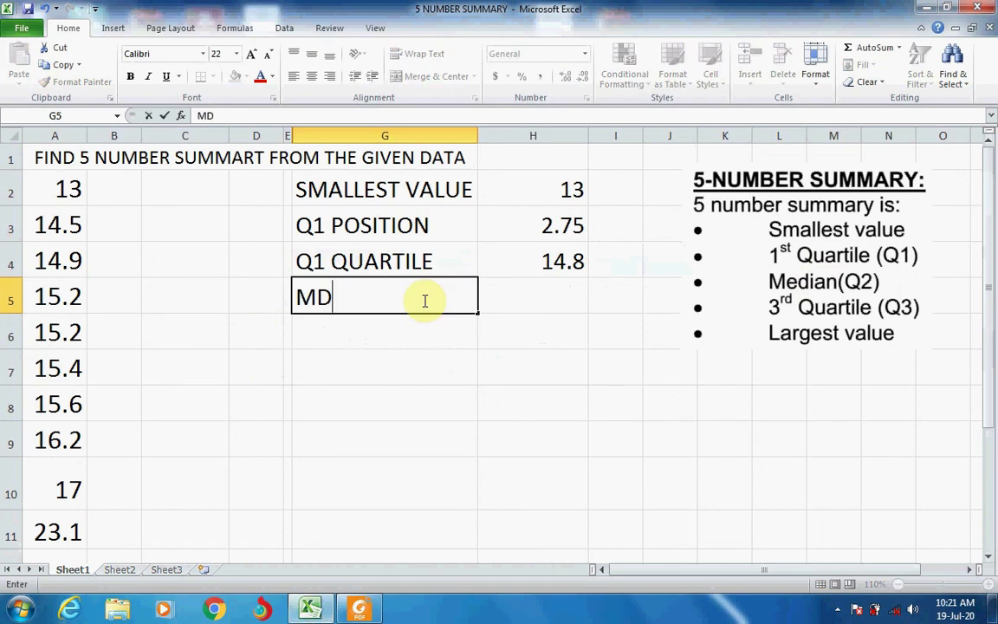
key("BackSpace")
type("EDI")
type("AN")
key("Tab")
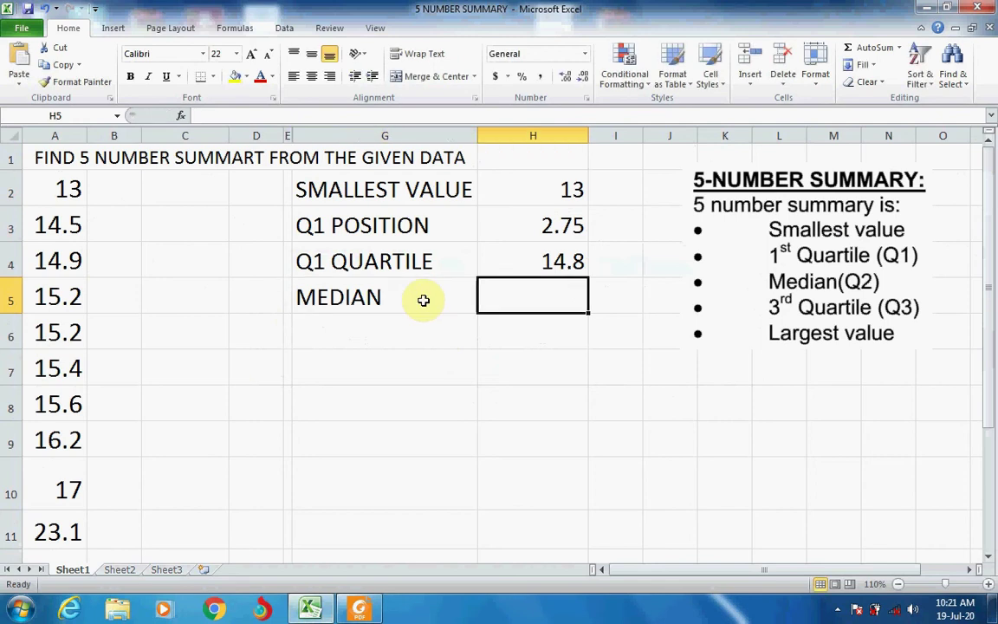
Compute =MEDIAN(A2:A11) in H5, giving 15.3
type("=")
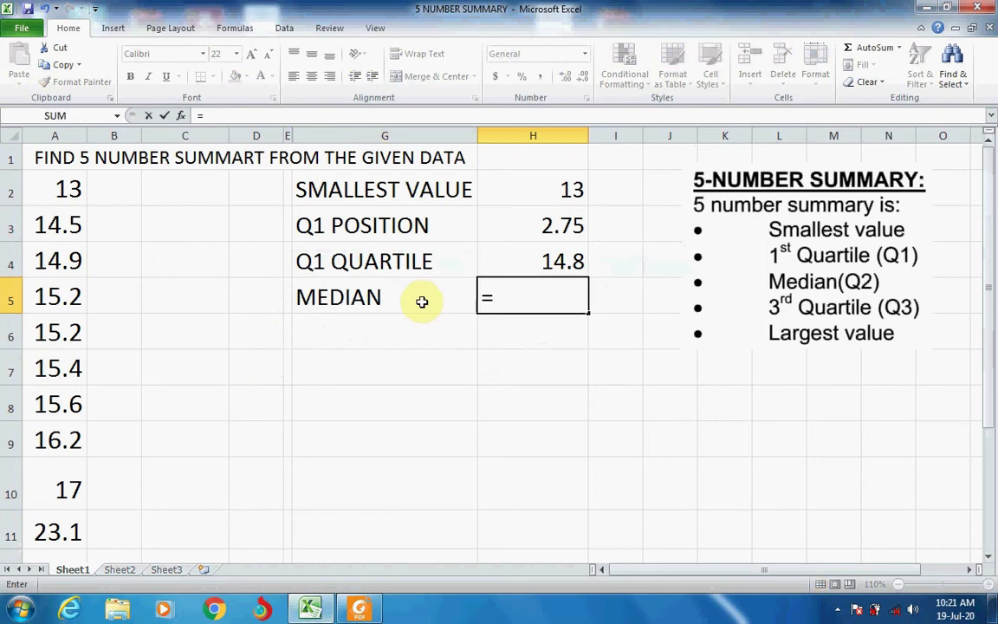
type("ME")
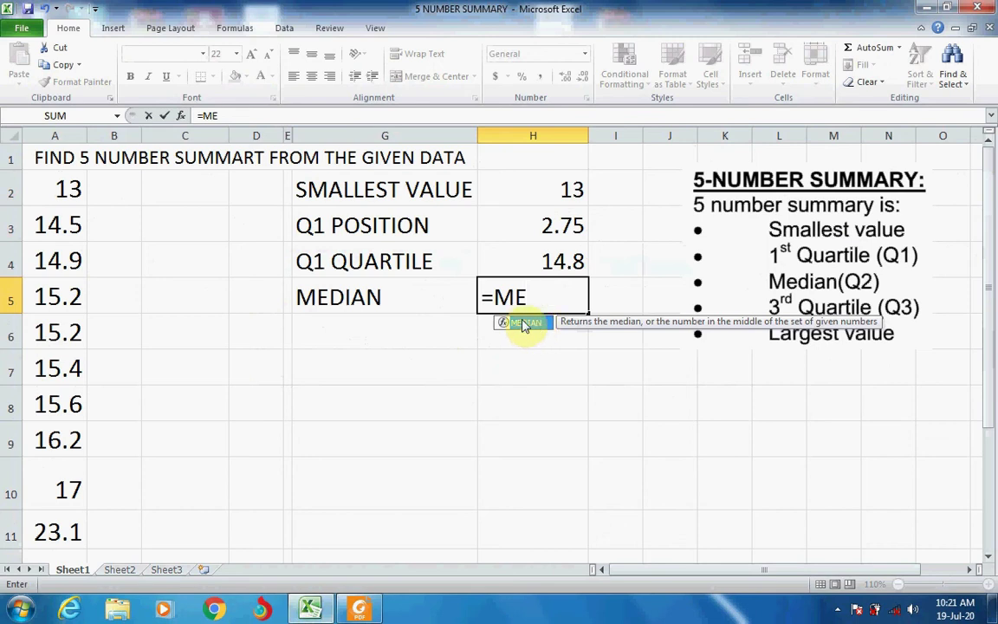
double_click(523, 324)
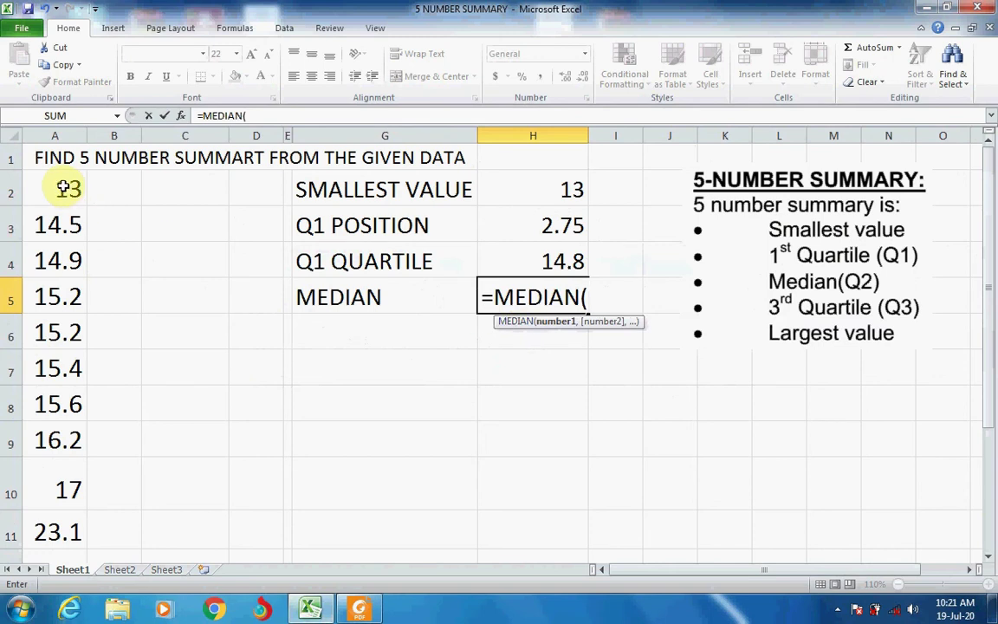
left_click_drag(64, 189, 46, 520)
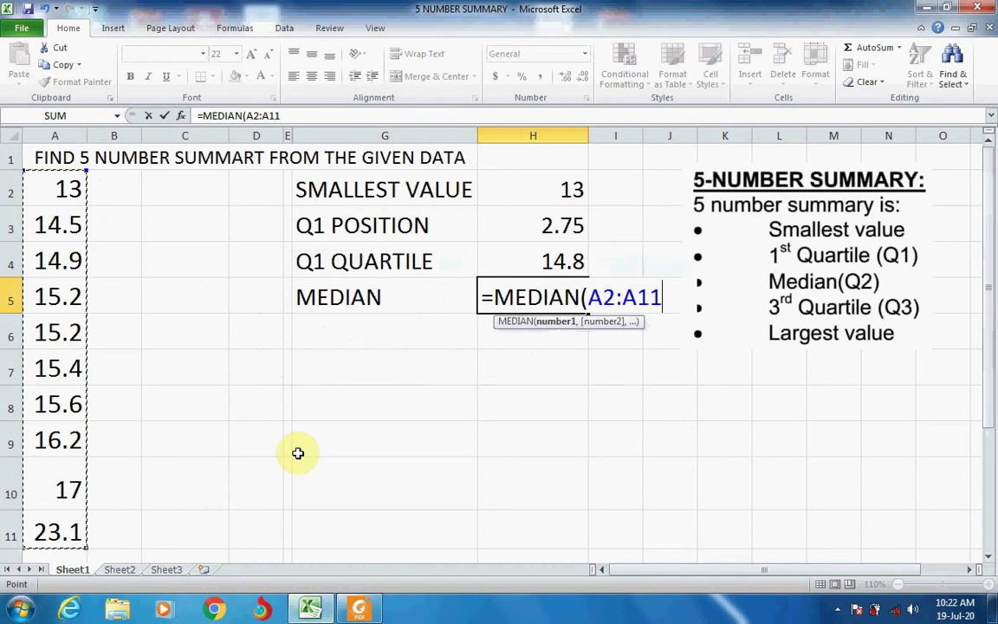
key("Return")
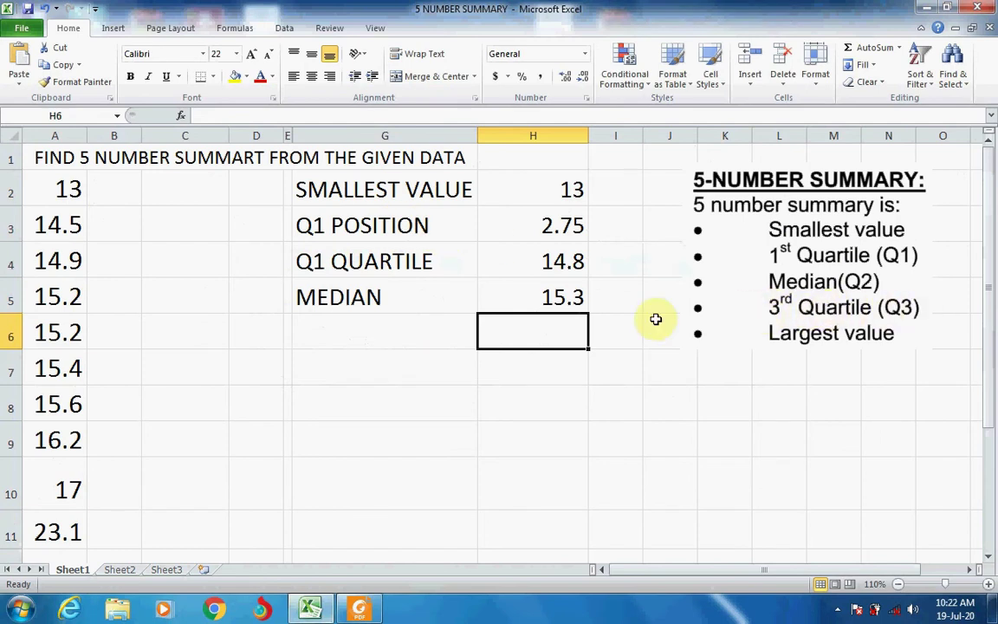
left_click(348, 322)
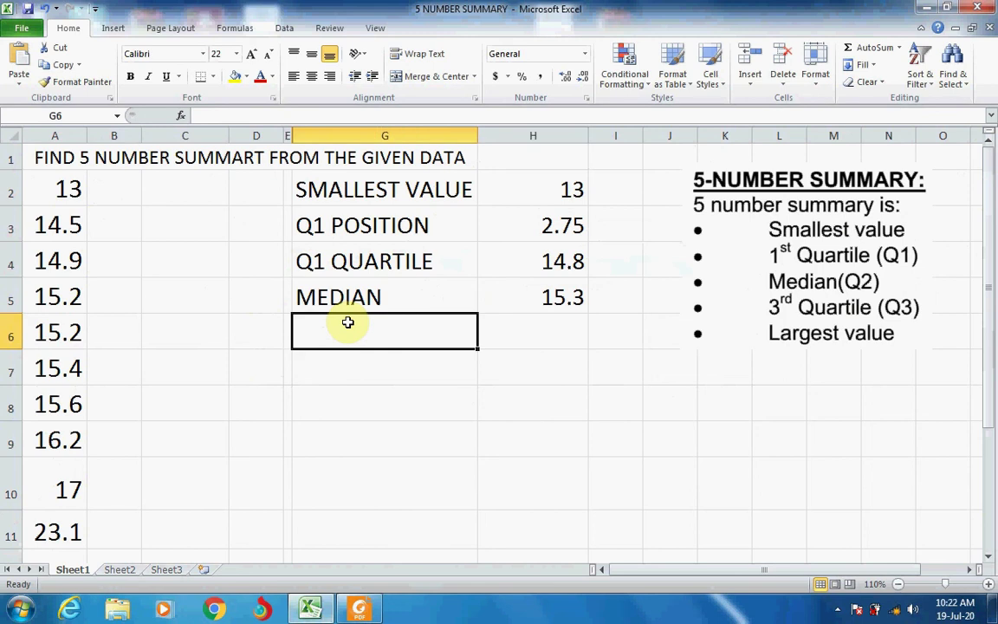
Label G6 Q3 POSTION and enter =3*(11/4) in H6, giving 8.25
type("Q3 ")
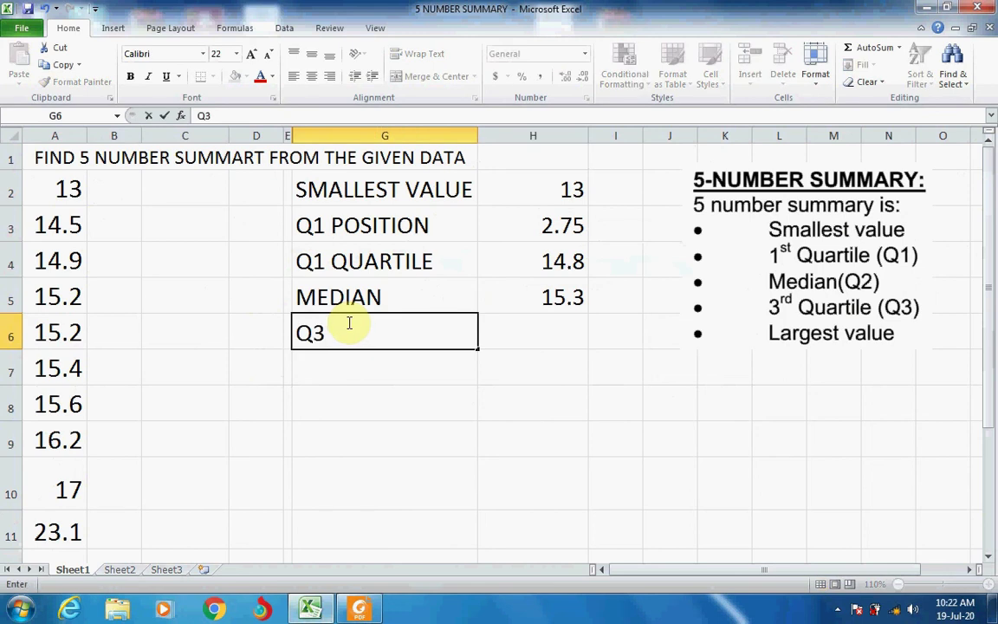
type("POS")
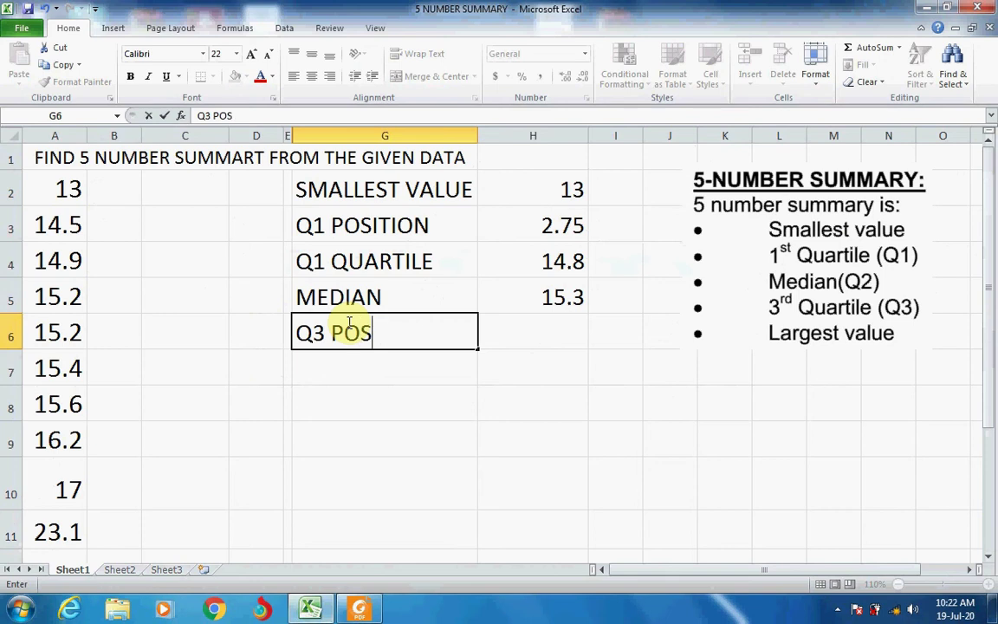
type("TION")
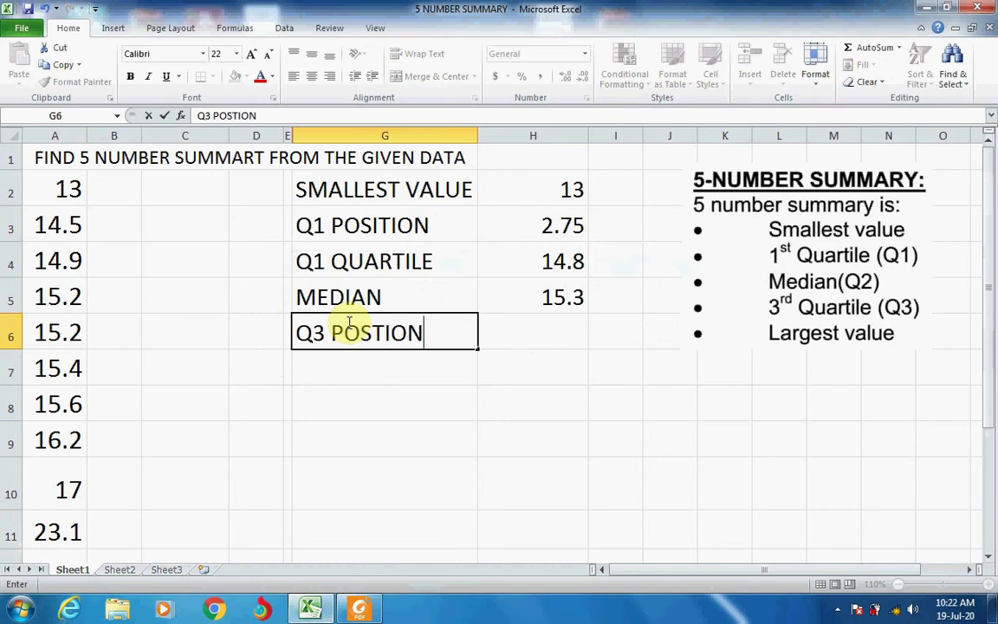
key("Tab")
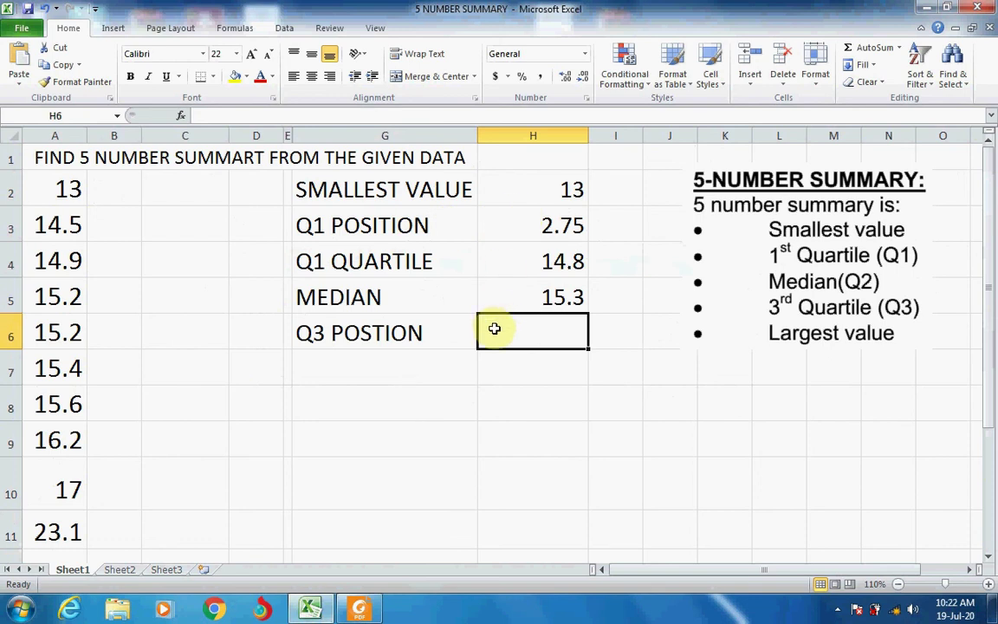
type("=")
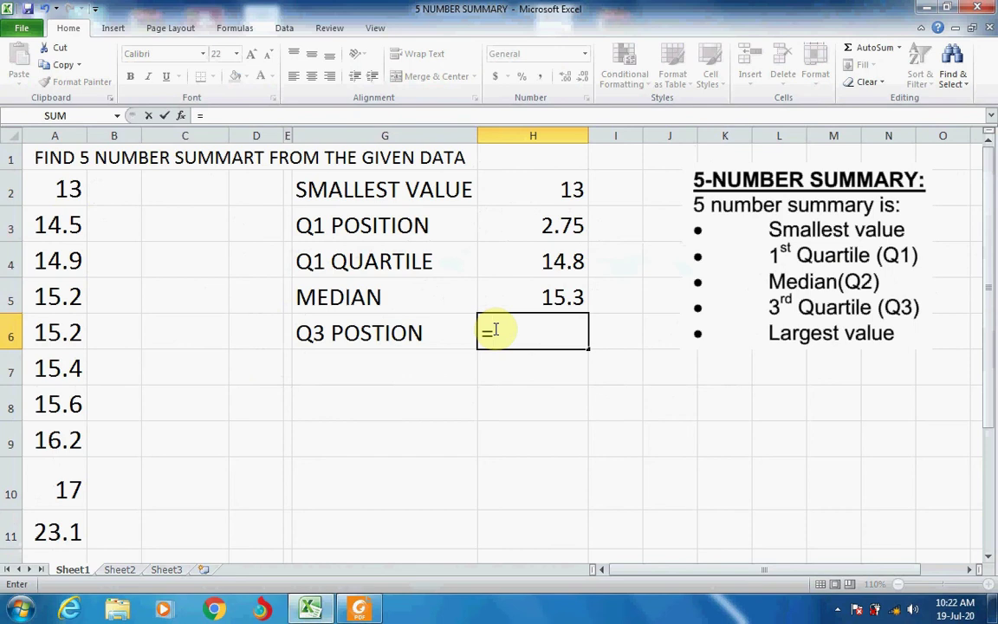
type("3")
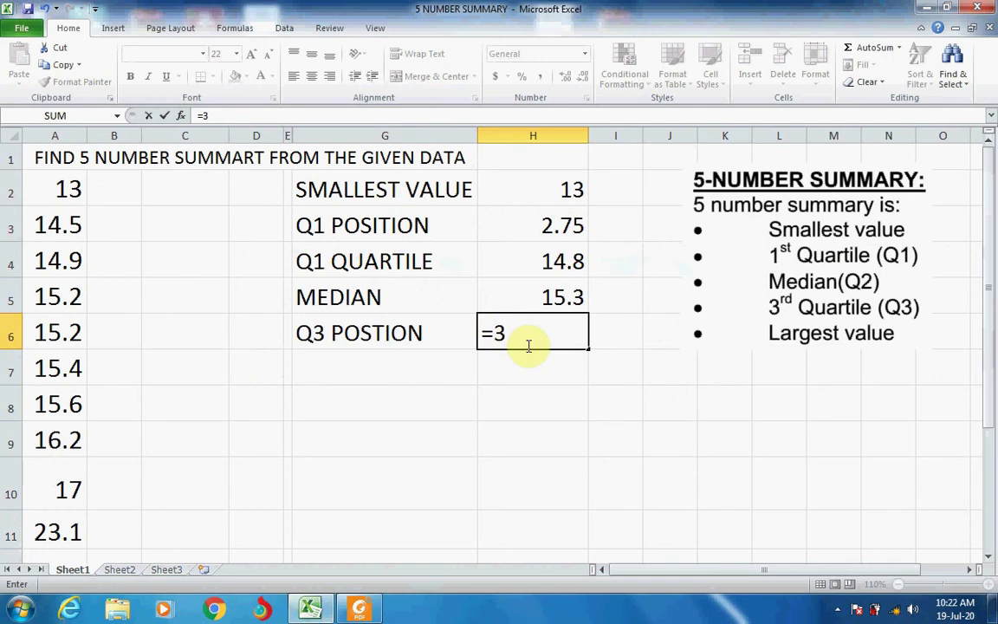
type("*")
type("()")
left_click(527, 337)
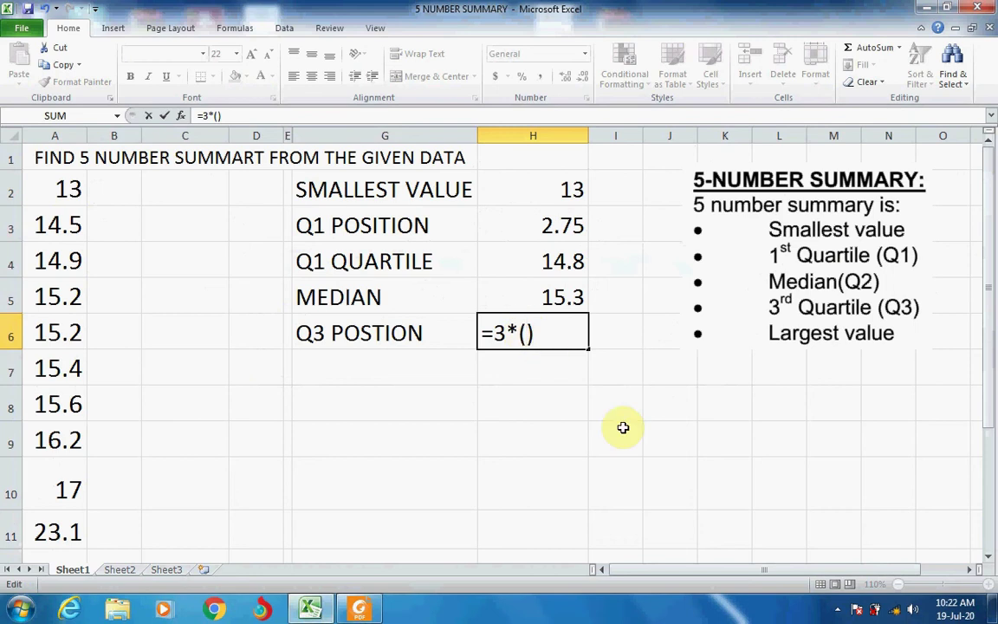
type("11")
left_click(572, 338)
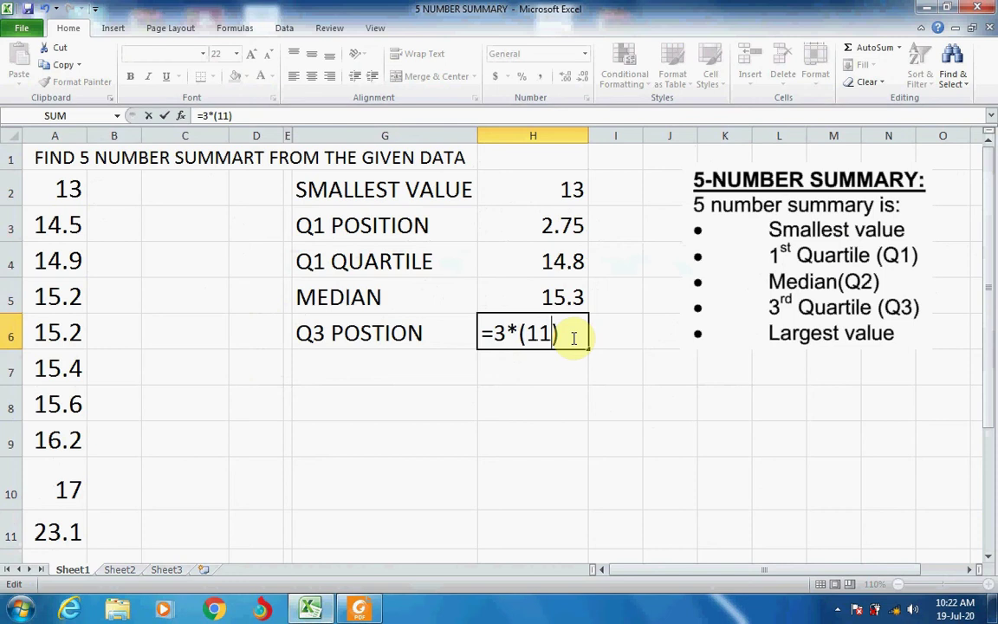
type("/4")
key("Right")
key("Return")
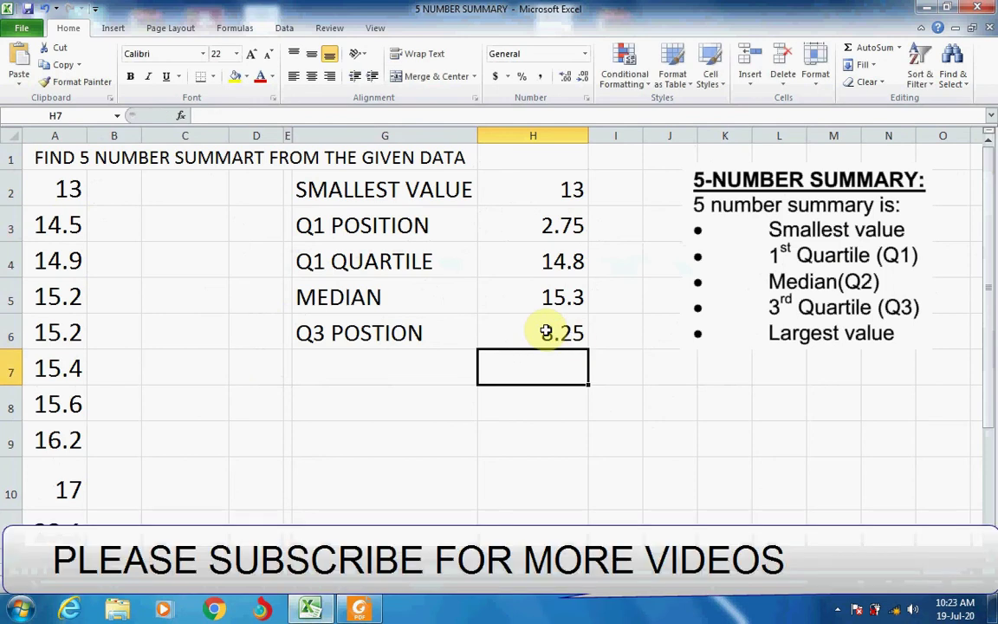
Label cell G7 Q3 QUARTILE
left_click(382, 374)
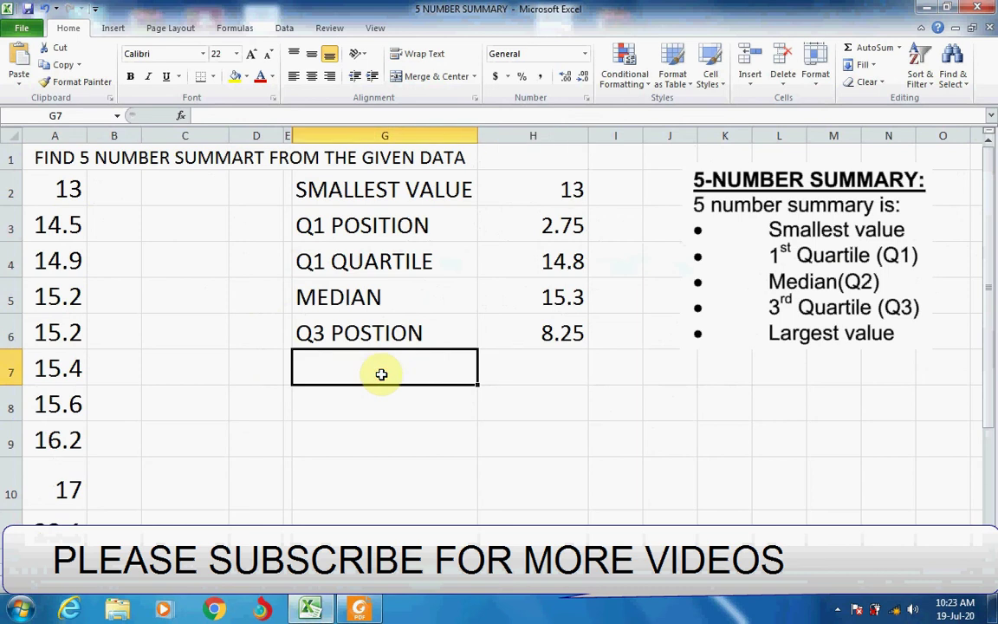
type("Q3 ")
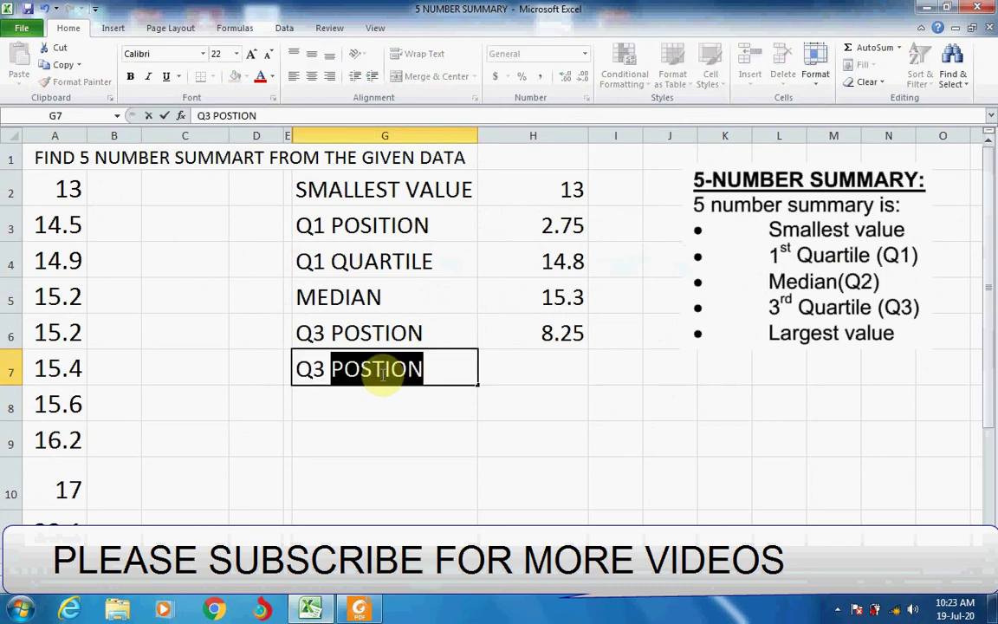
type("QU")
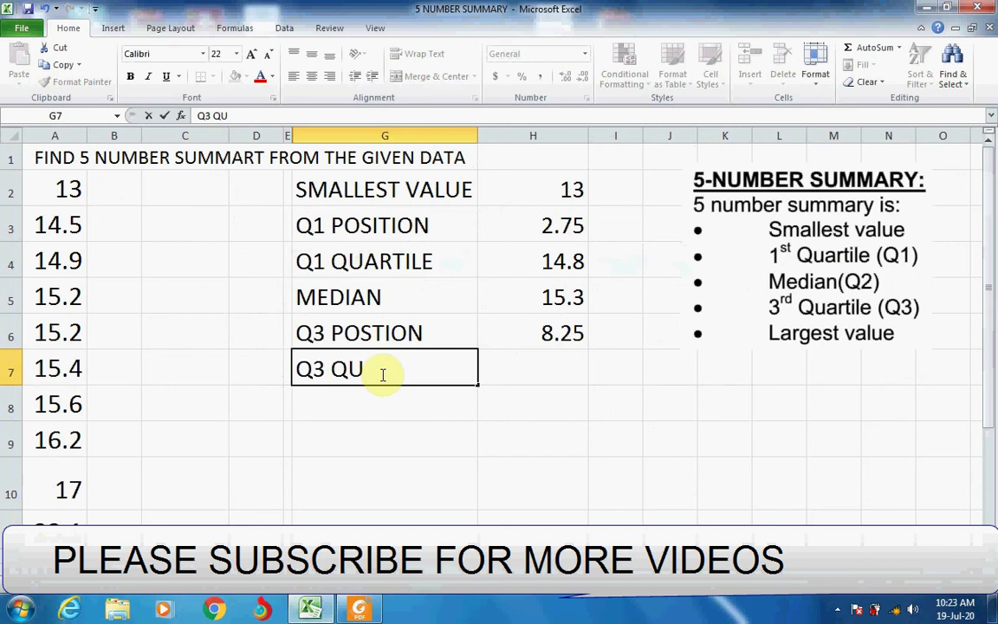
type("ART")
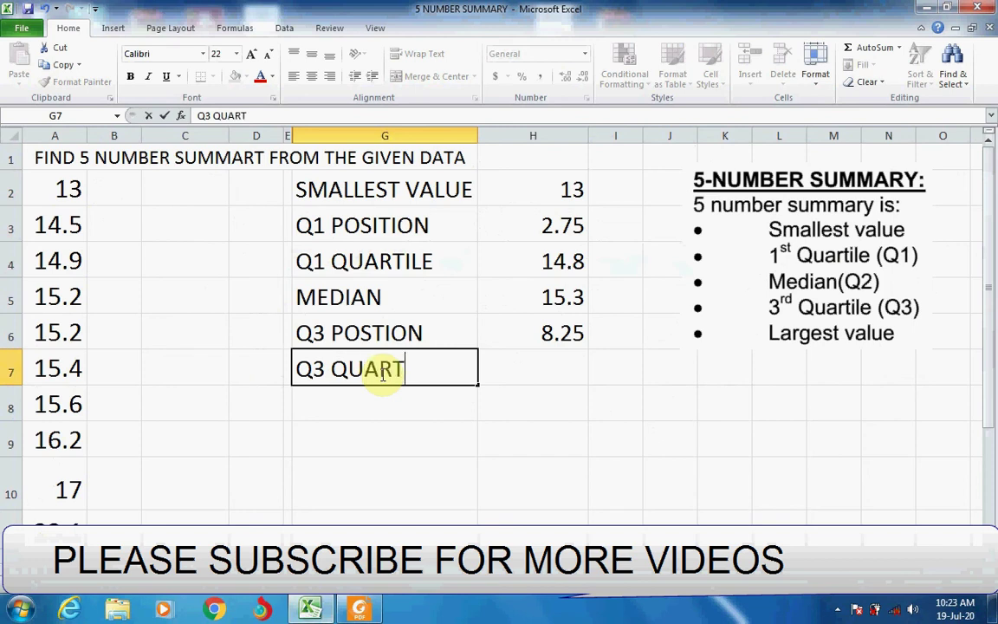
type("ILE")
key("Tab")
Enter =A9+.25*(A10-A9) in H7, accepting the suggested correction, to get 16.4
type("=")
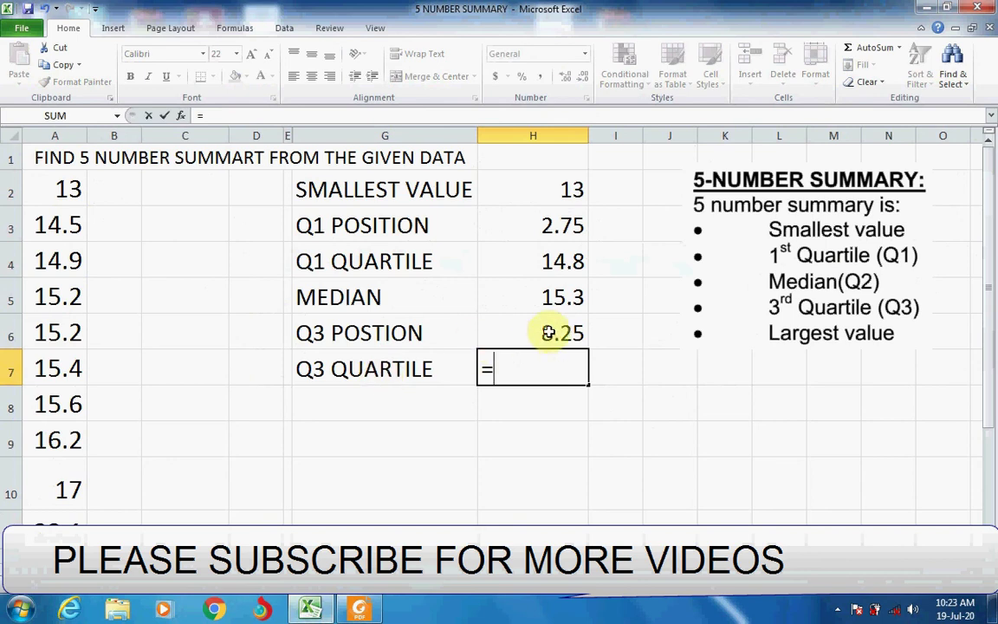
left_click(57, 443)
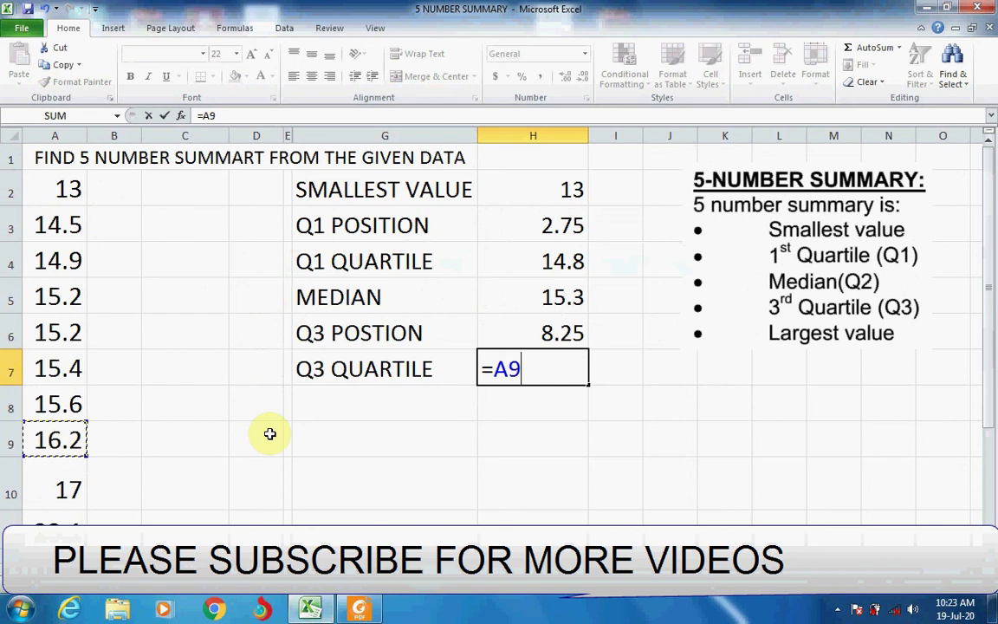
type("+")
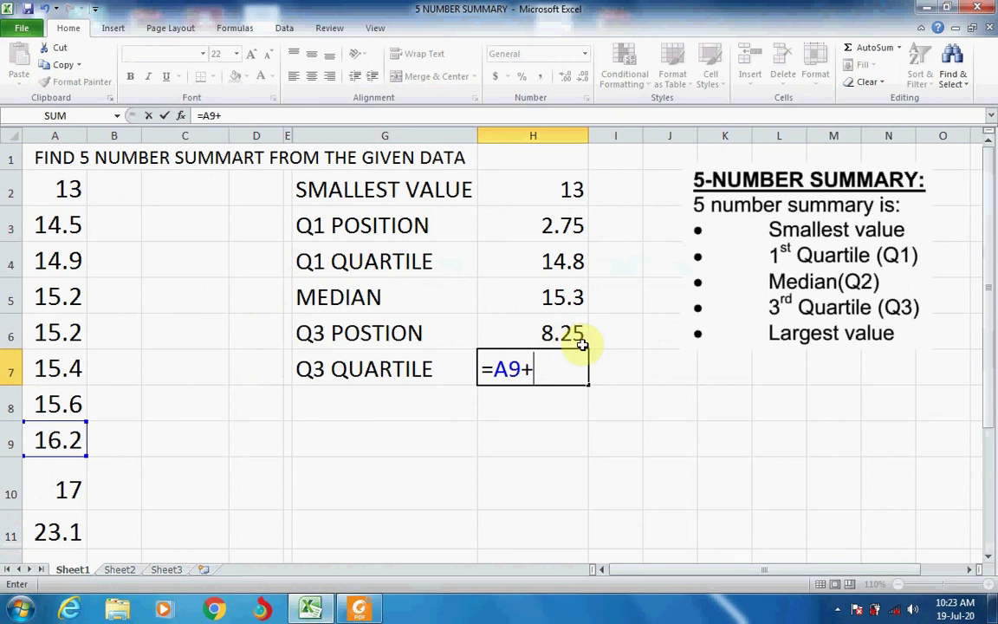
type(".2")
type("5")
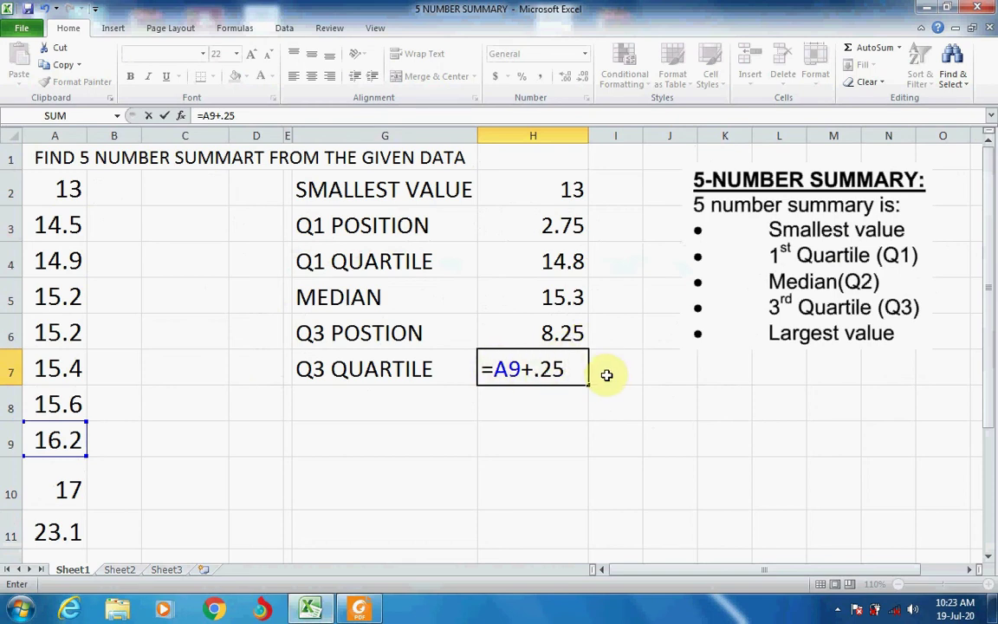
type("(")
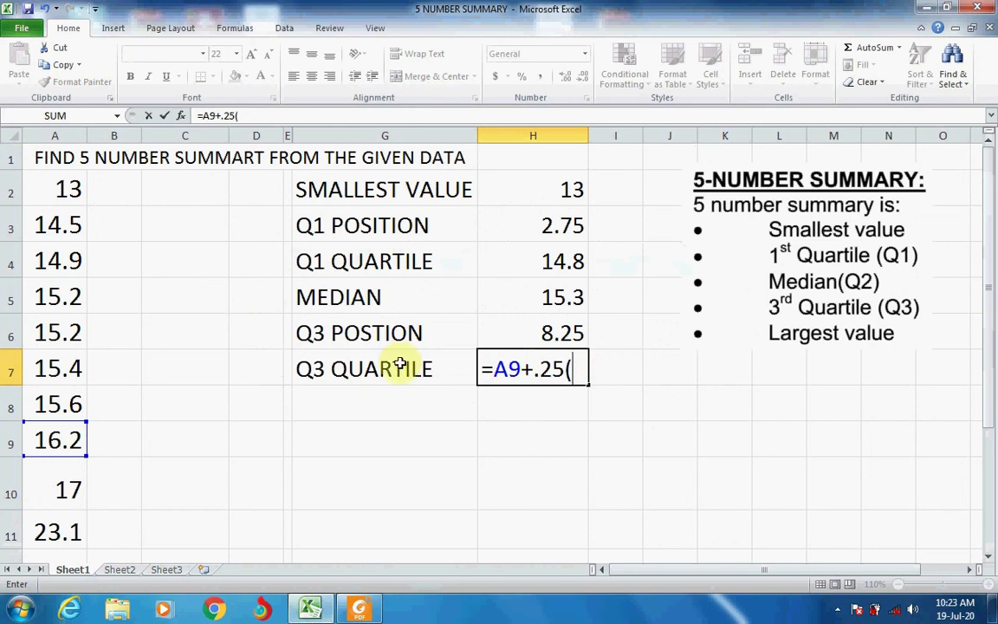
left_click(58, 487)
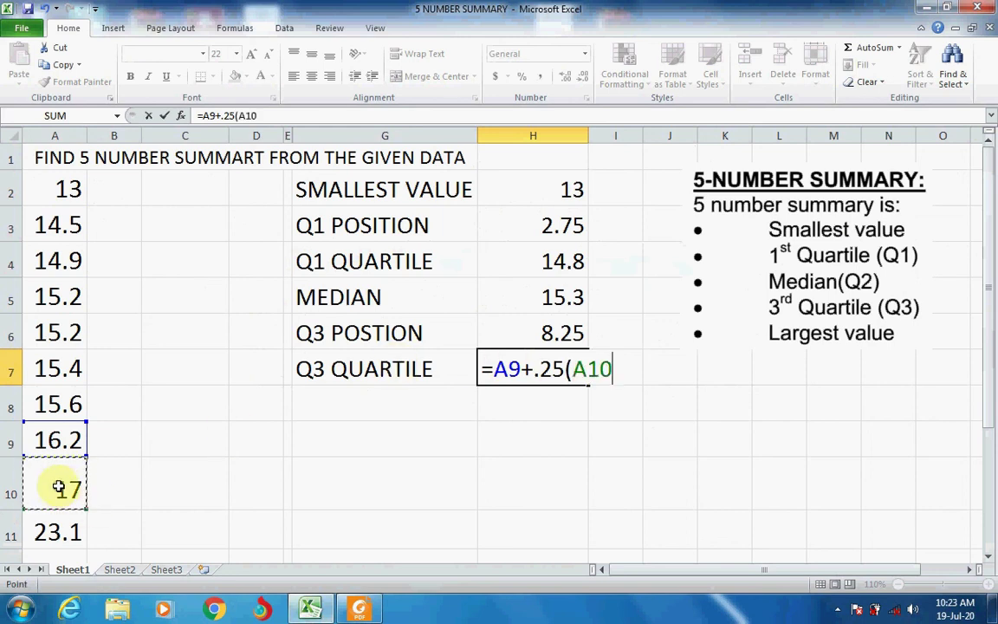
type("-")
left_click(54, 439)
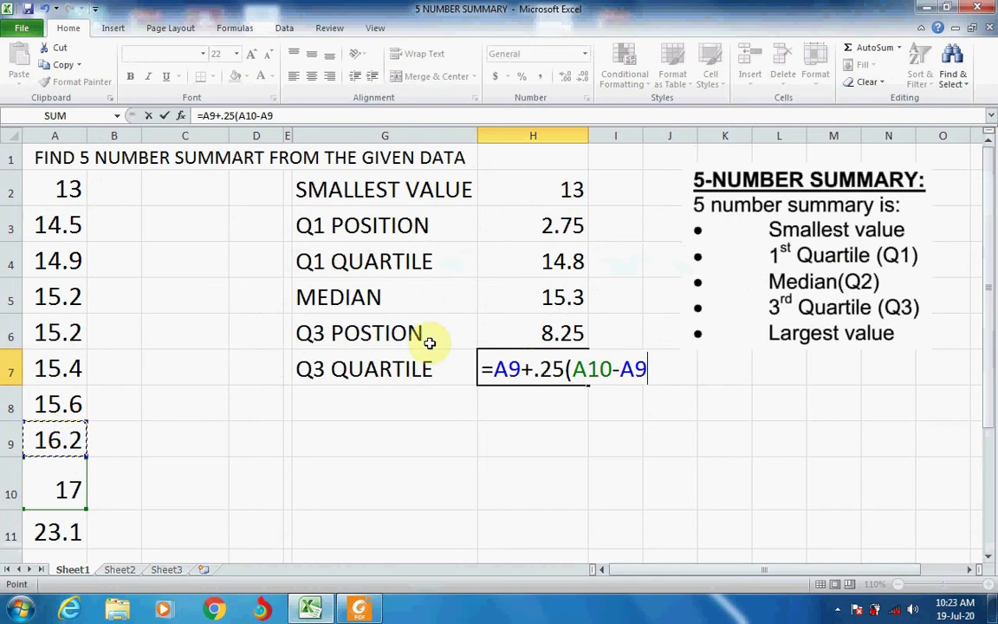
type(")")
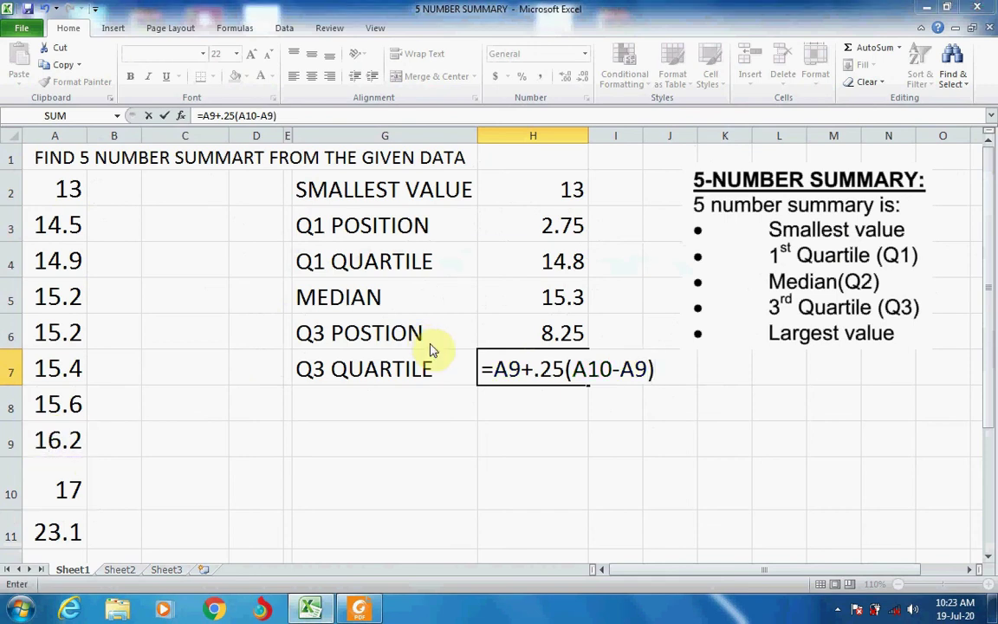
key("Return")
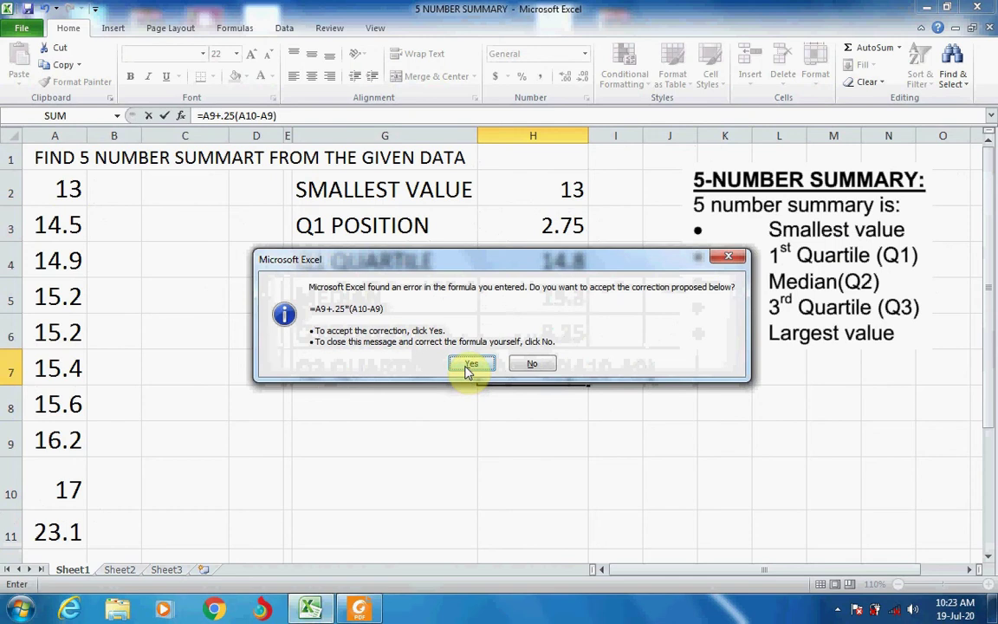
left_click(467, 365)
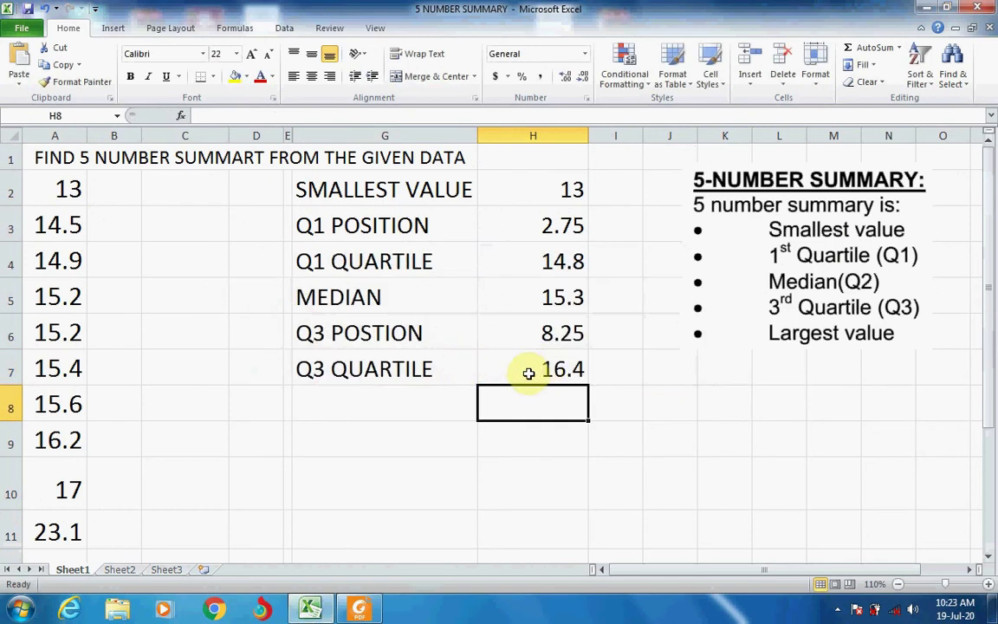
Label G8 LARGEST VALUE and enter 23.1 in H8
left_click(350, 408)
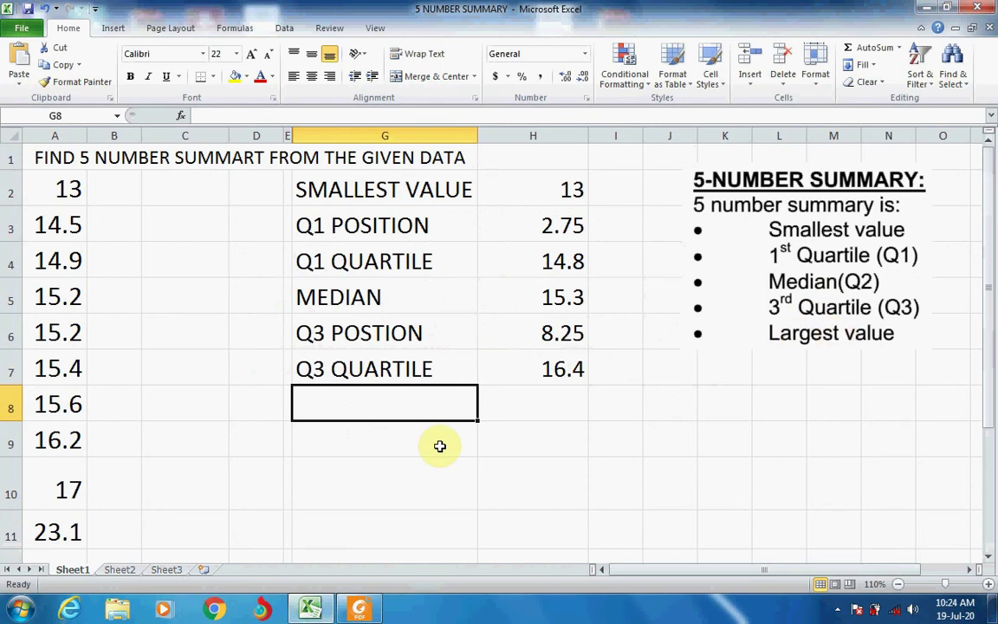
type("LARGE")
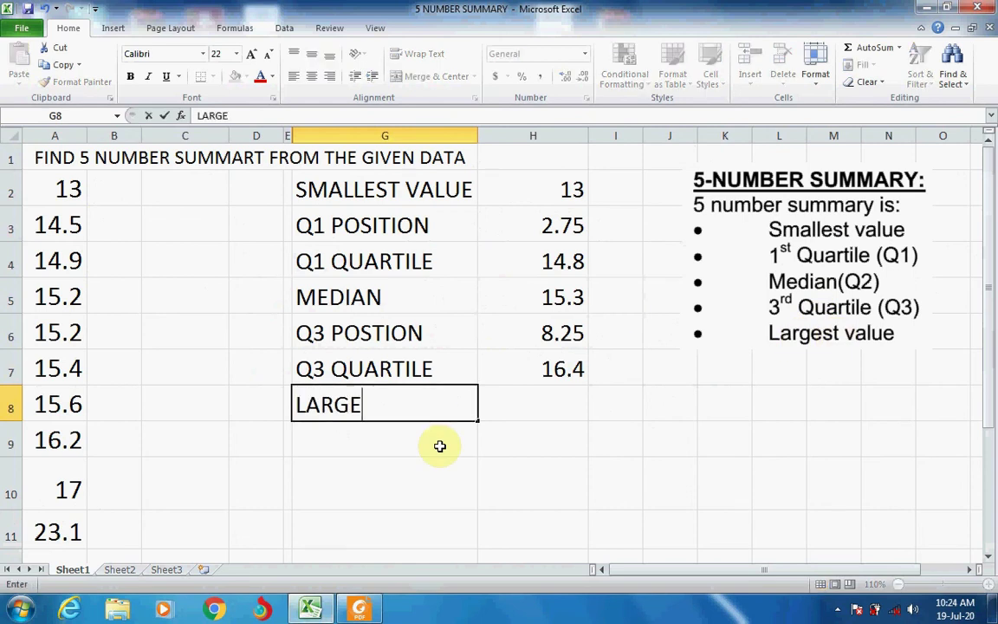
type("ST VAL")
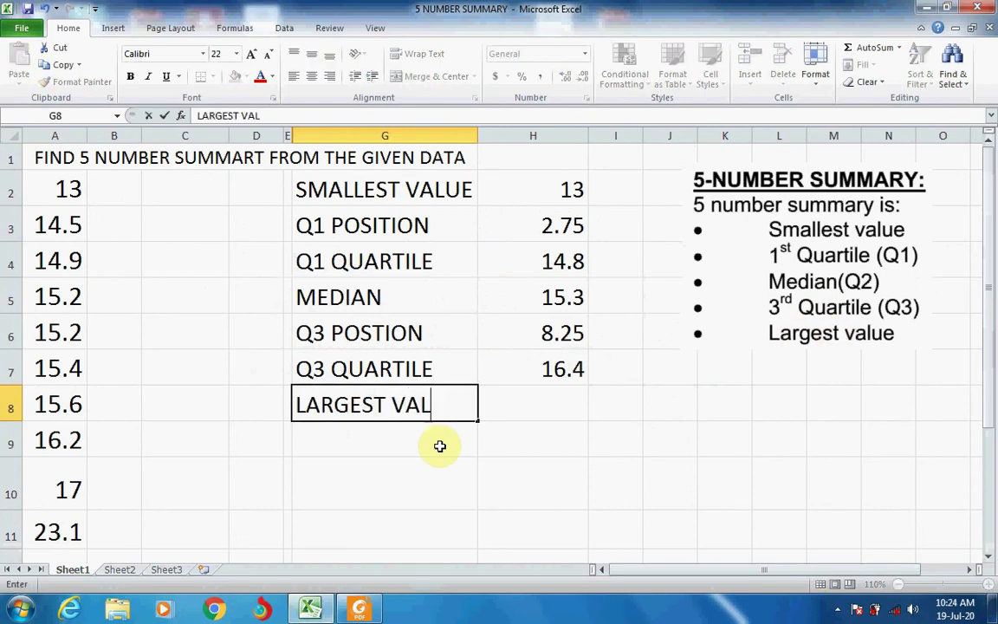
type("UE")
left_click(521, 404)
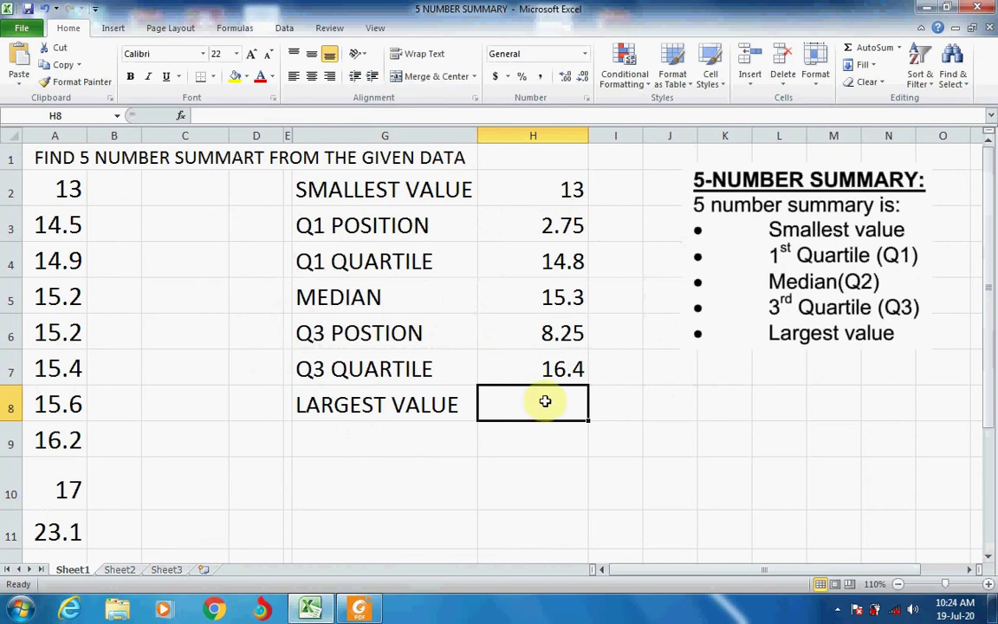
type("2")
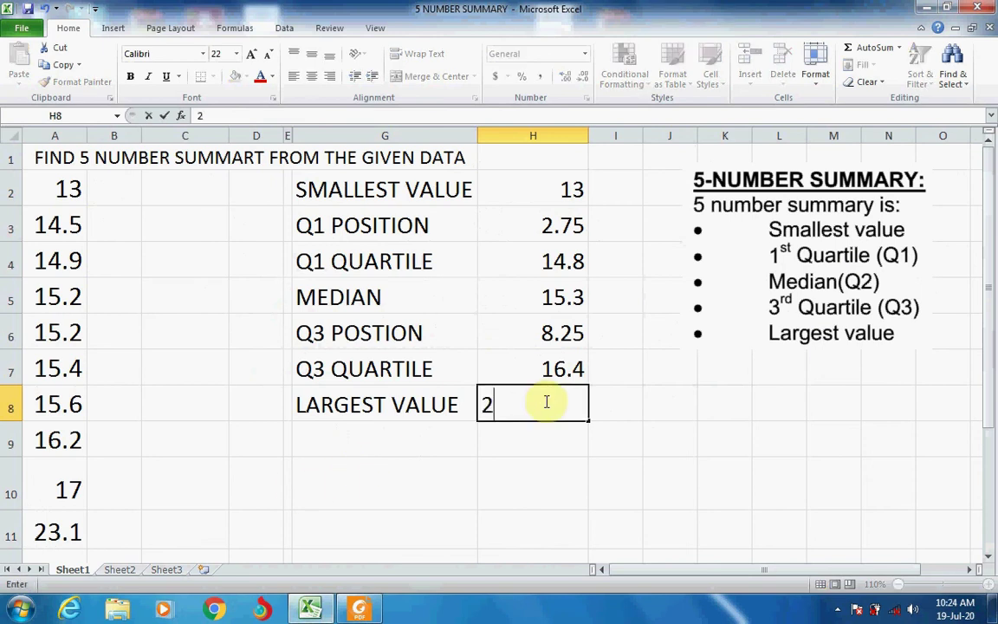
type("3.")
type("1")
key("Return")
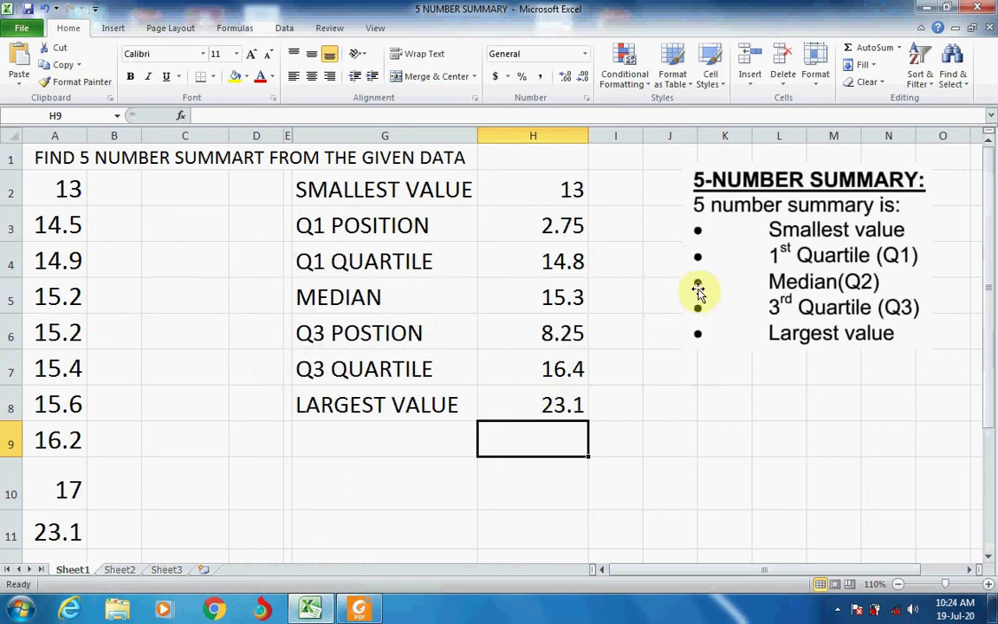
Label cell G9 MID RANGE
left_click(357, 456)
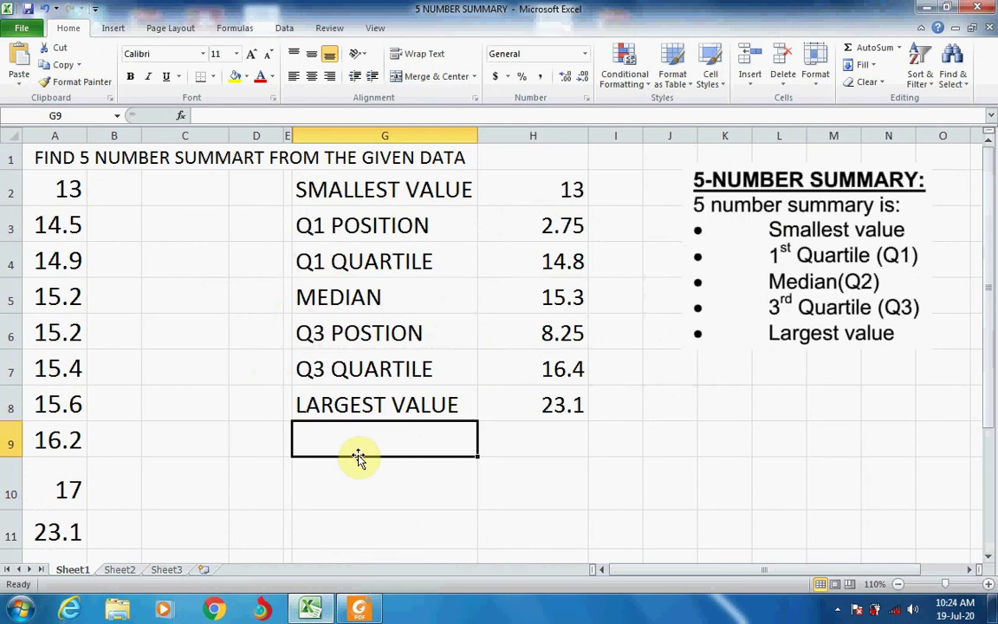
type("MID ")
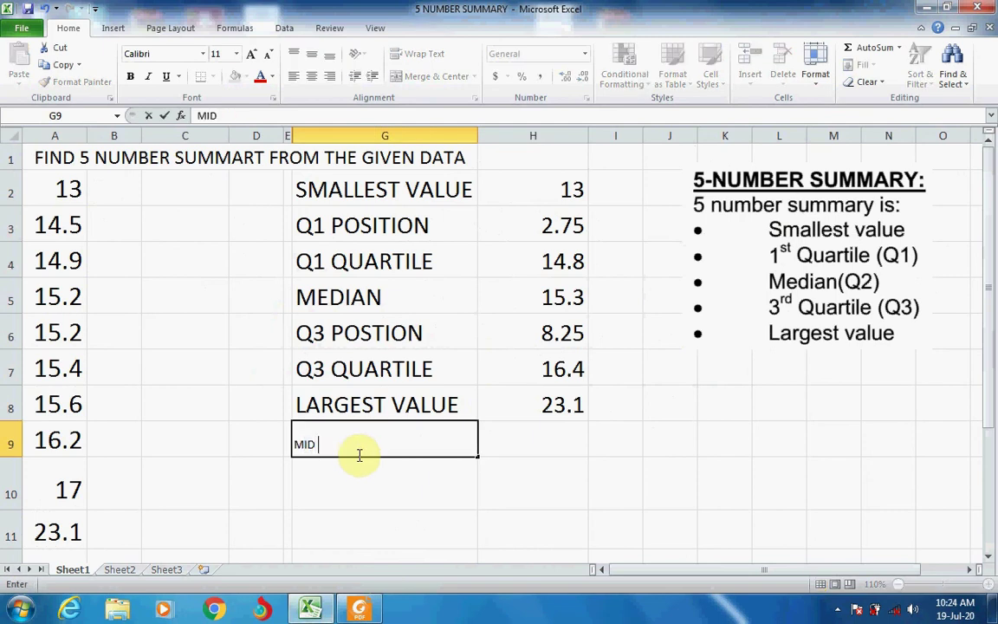
type("RAND")
key("BackSpace")
type("GE")
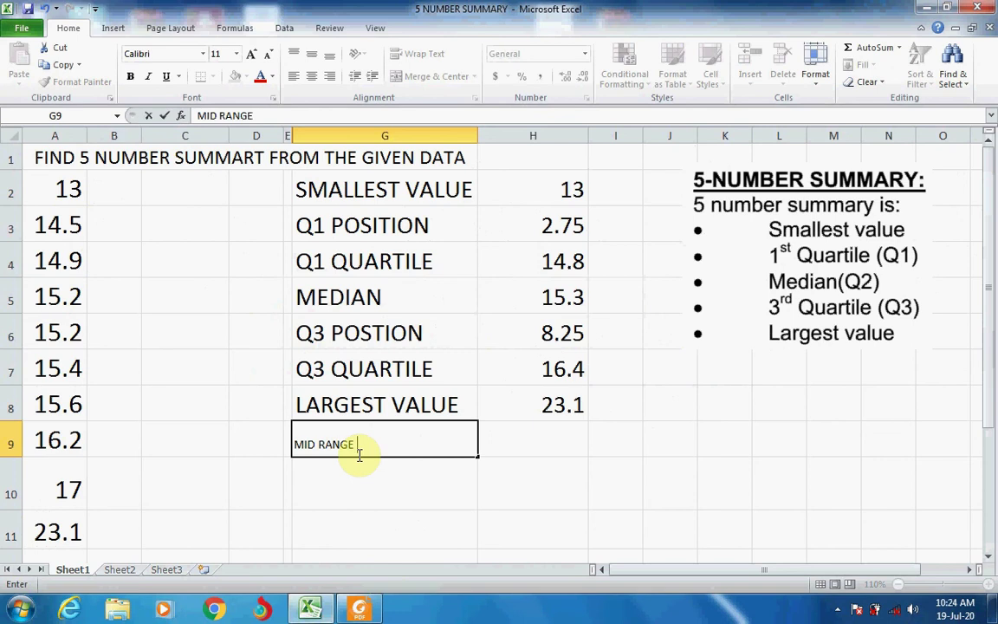
key("Tab")
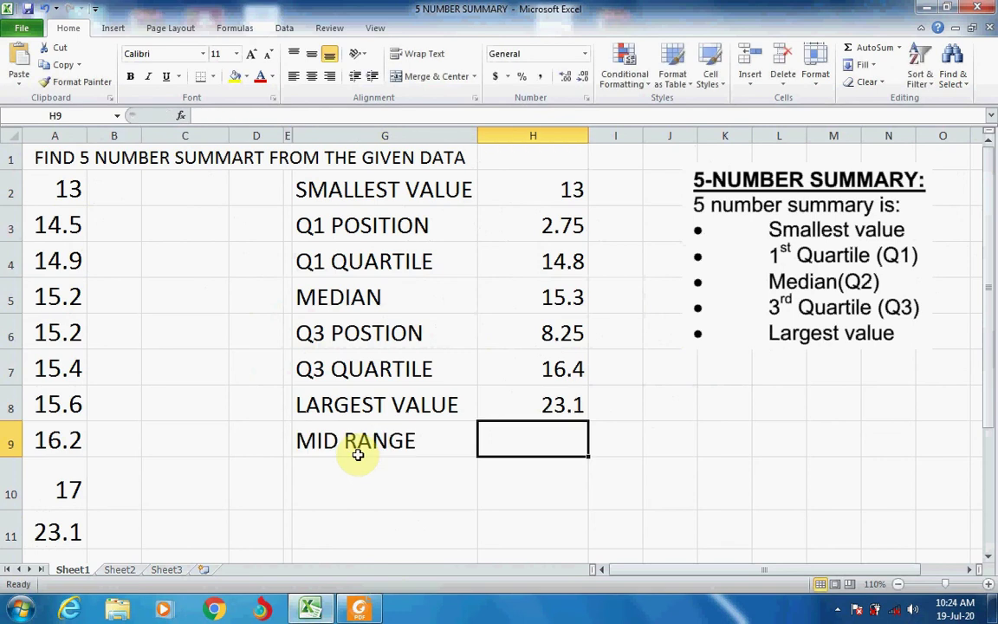
Enter =(A2+A11)/2 in H9, giving the mid range 18.05
type("=")
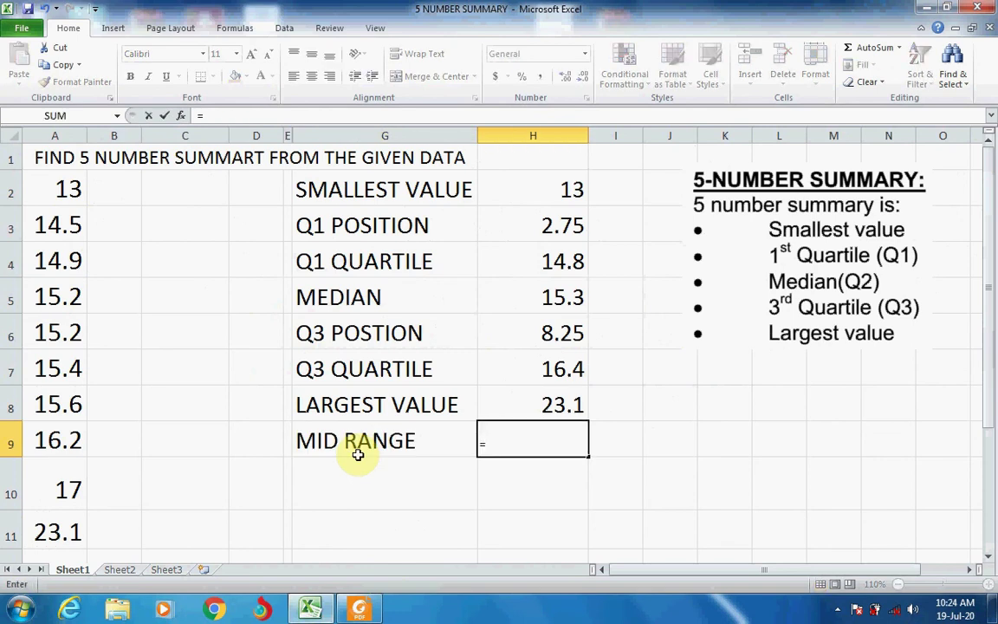
left_click(65, 187)
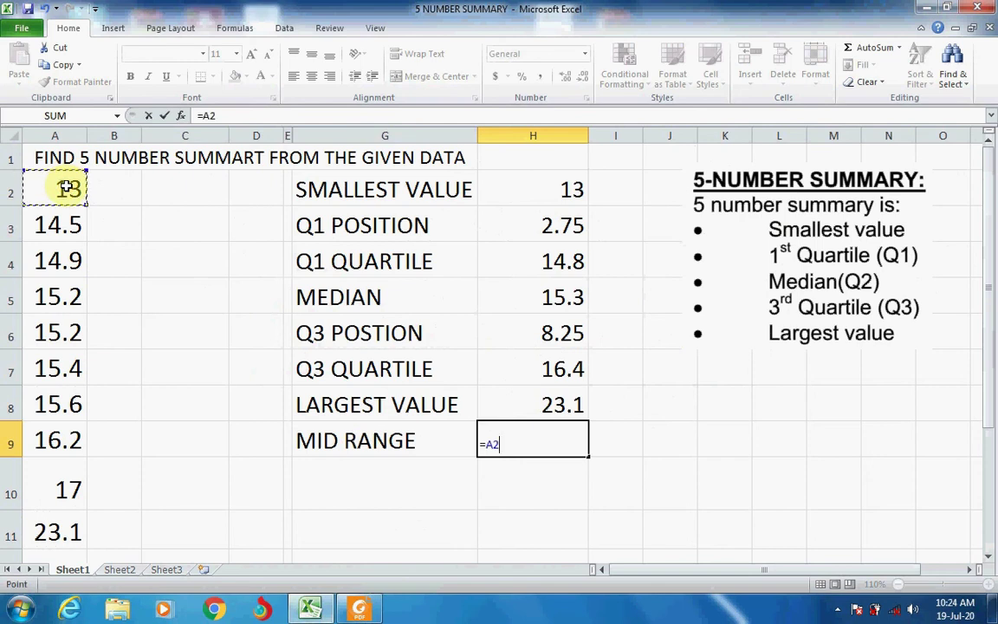
type("+")
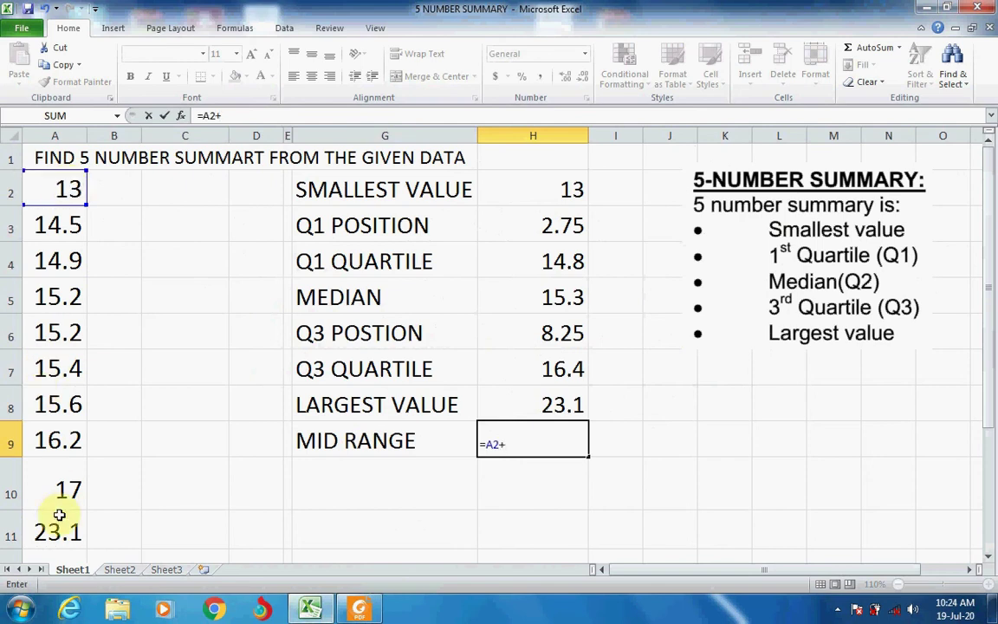
left_click(58, 530)
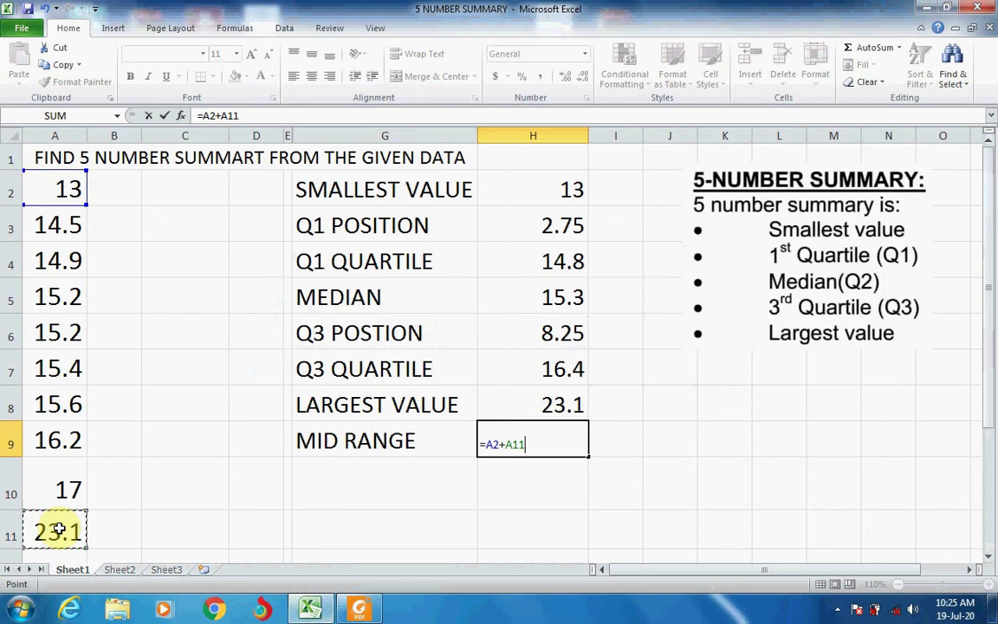
key("BackSpace")
key("BackSpace")
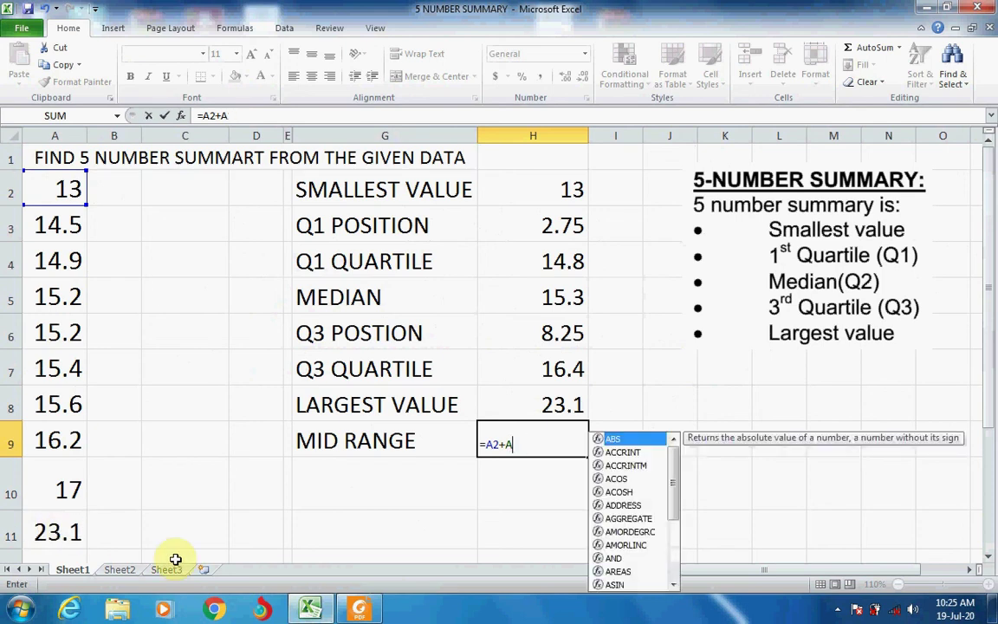
key("BackSpace")
key("BackSpace")
key("BackSpace")
key("BackSpace")
key("BackSpace")
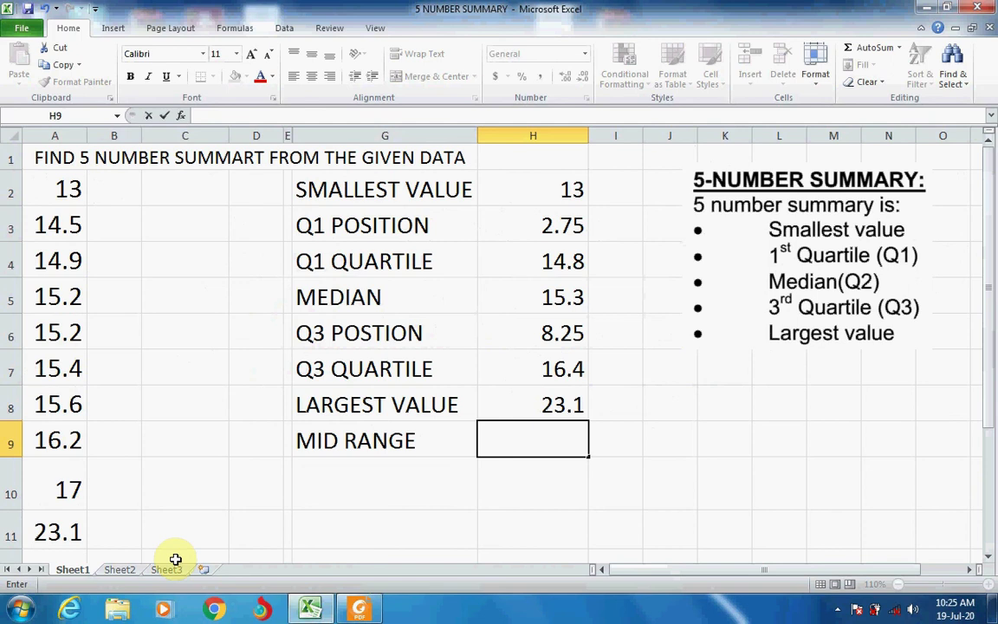
type("=(")
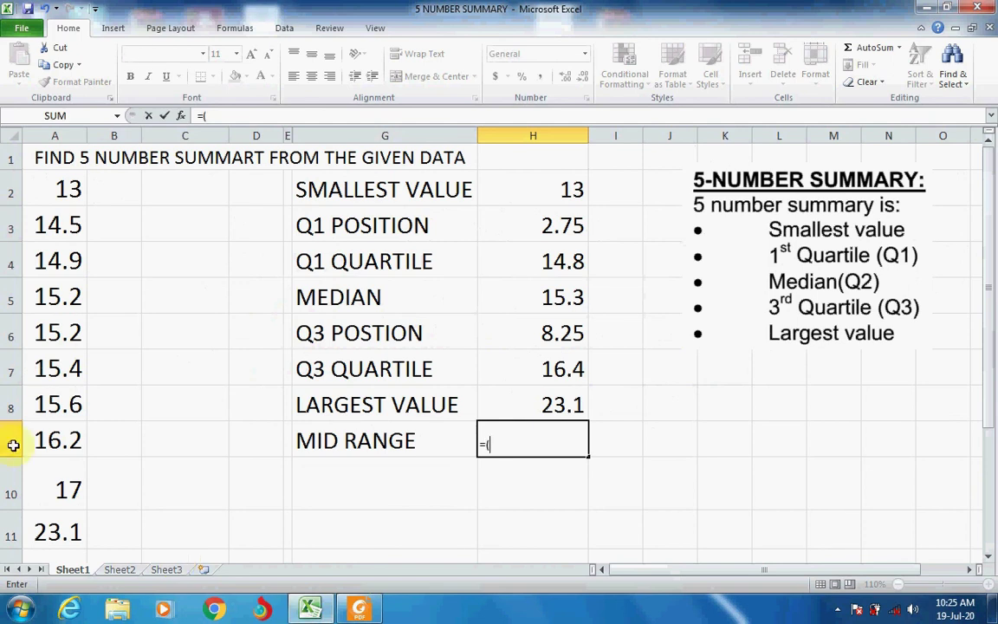
left_click(49, 187)
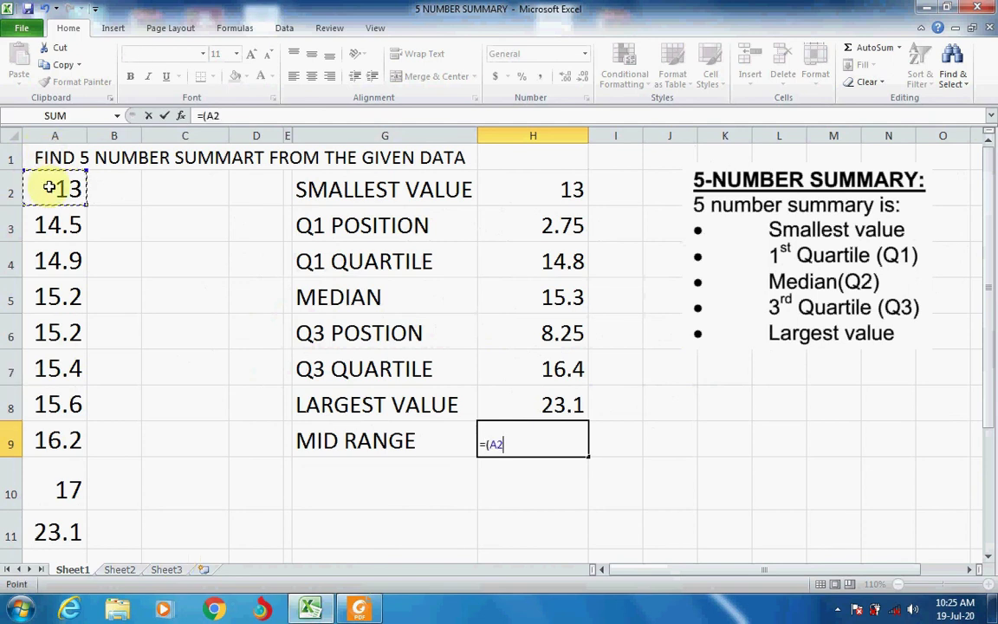
type("+")
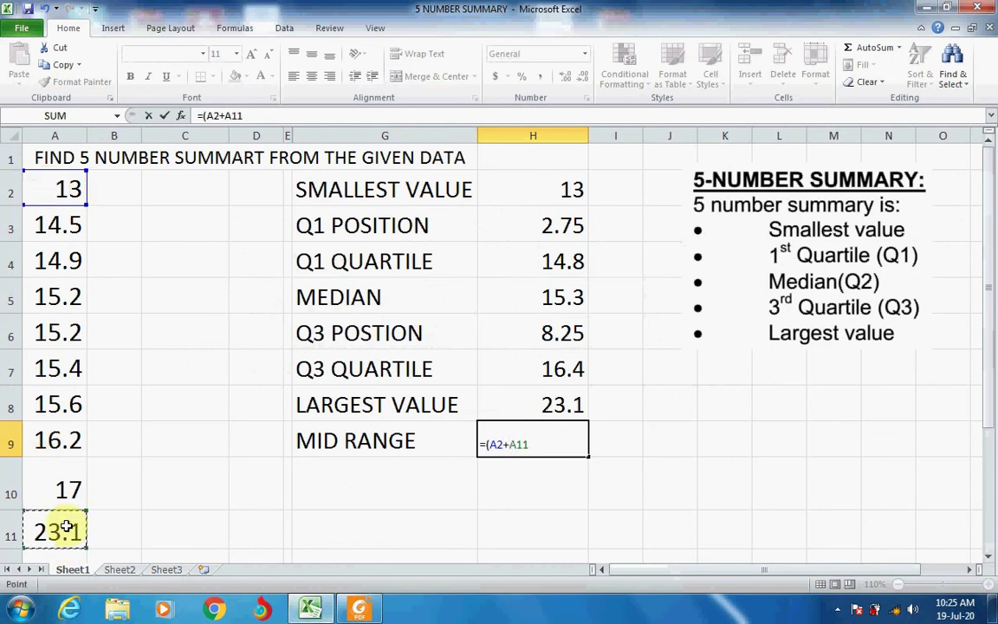
type(")/2")
key("Return")
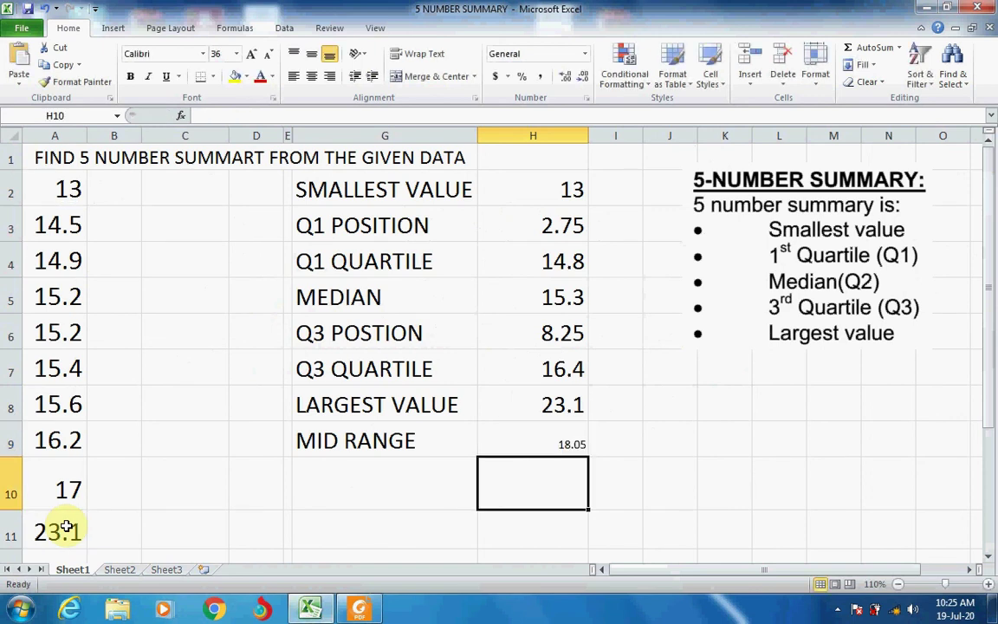
Copy the MID RANGE label's formatting onto the 18.05 result in H9 with Format Painter
double_click(545, 447)
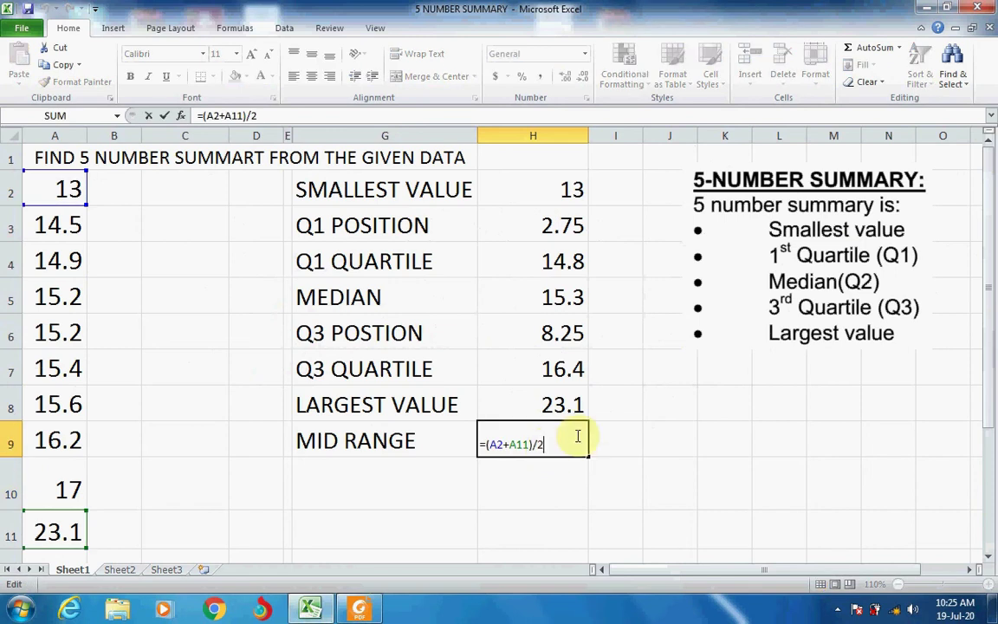
left_click(414, 440)
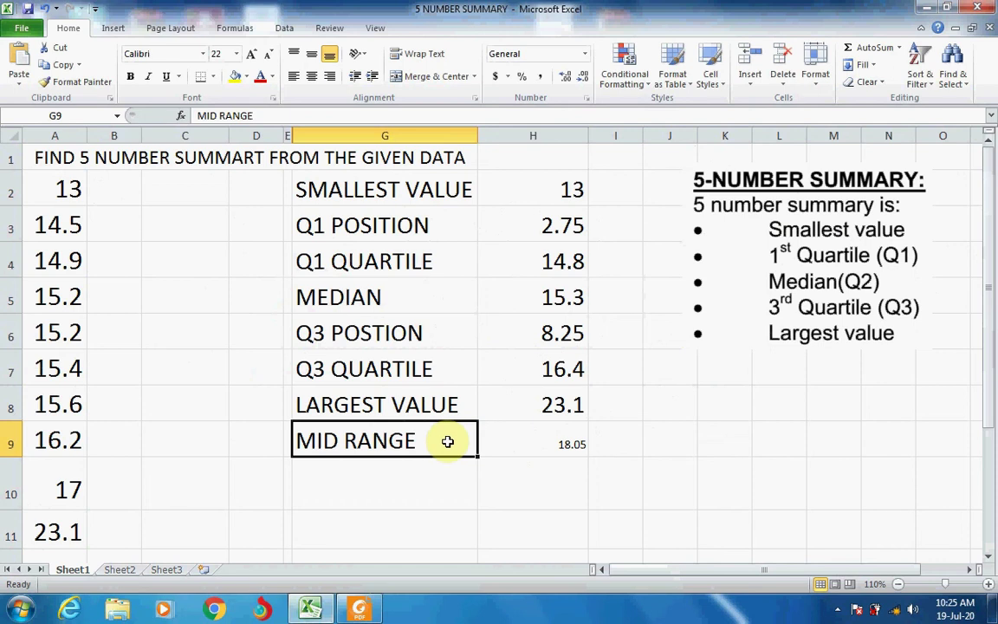
left_click(63, 84)
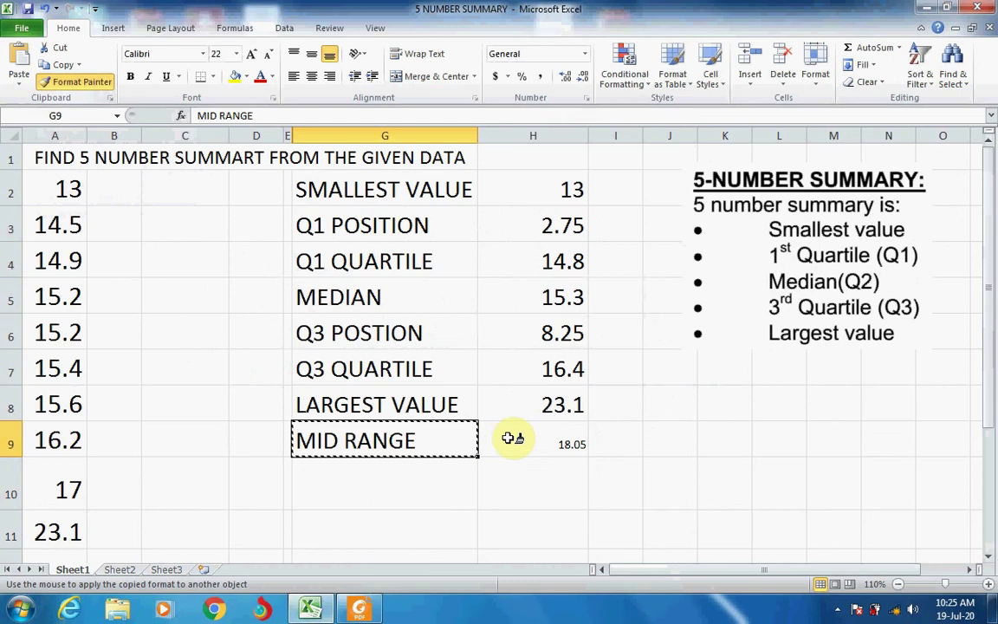
left_click(549, 430)
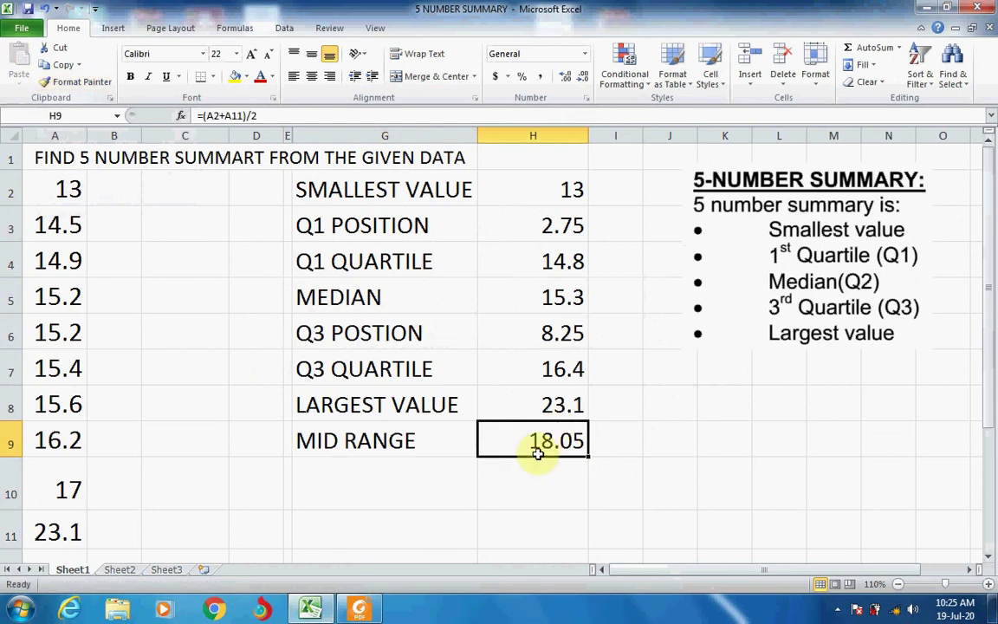
double_click(559, 440)
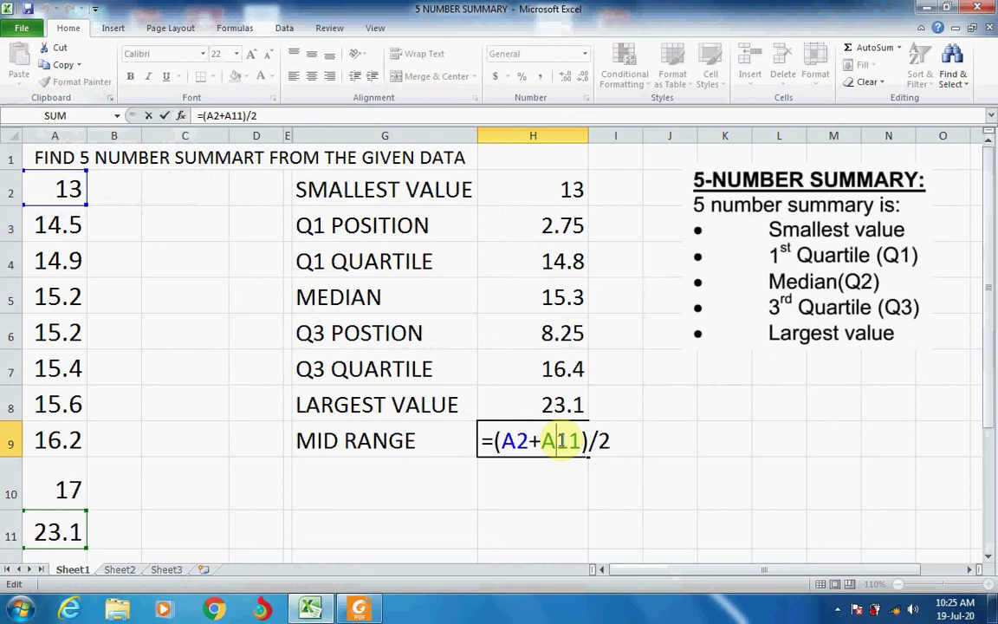
key("Return")
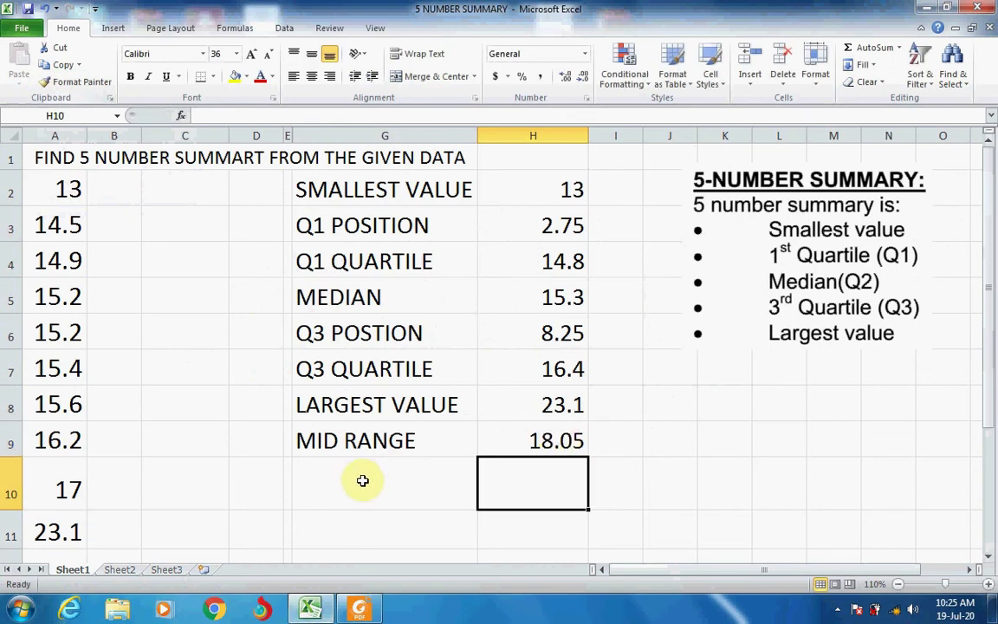
left_click(362, 480)
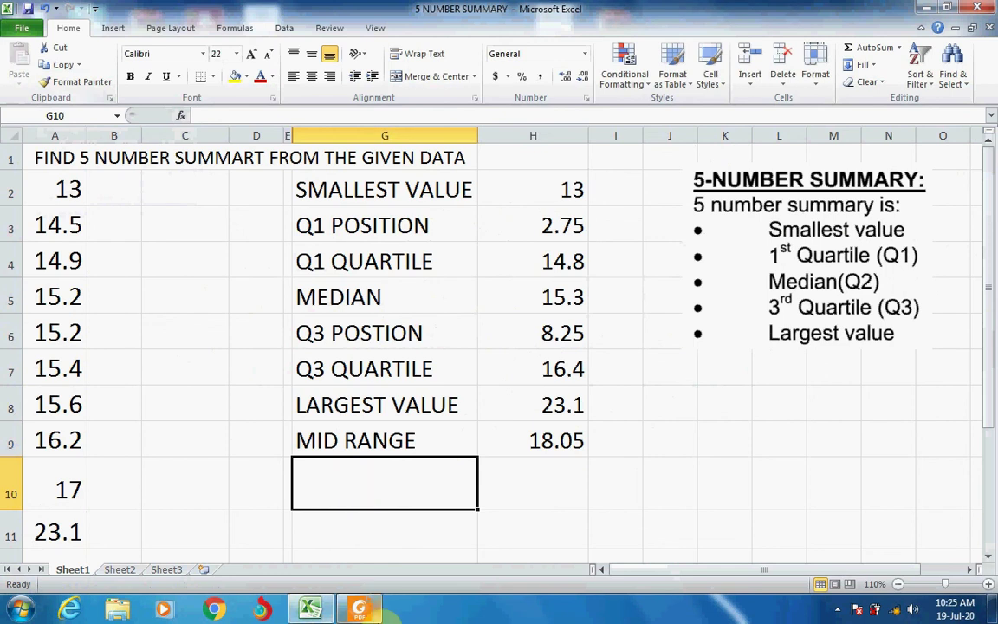
Resize Excel to sit beside the Foxit PDF's page 186 five-number summary example
left_click(364, 609)
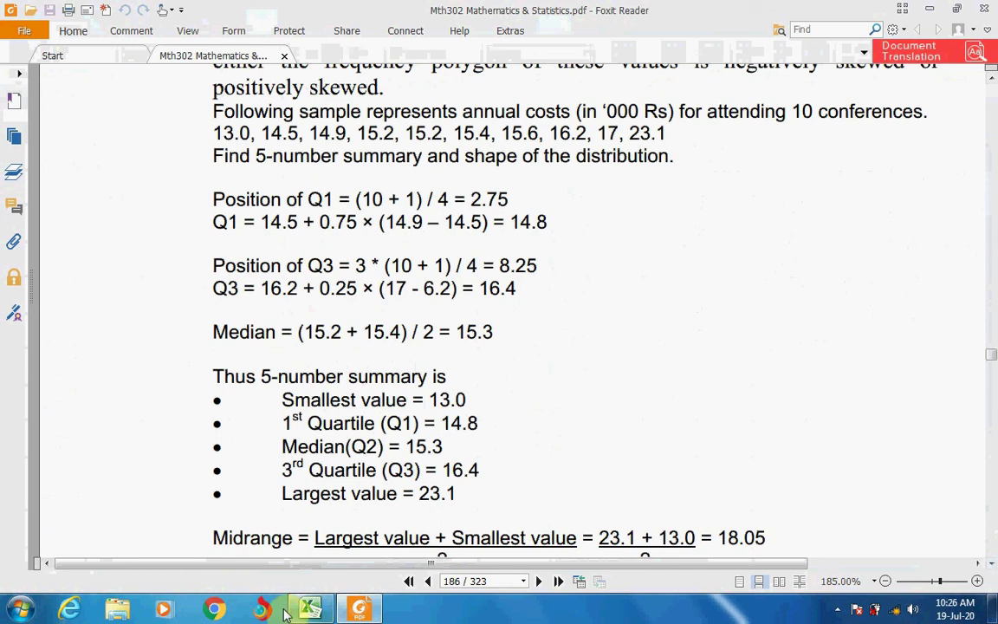
left_click(311, 610)
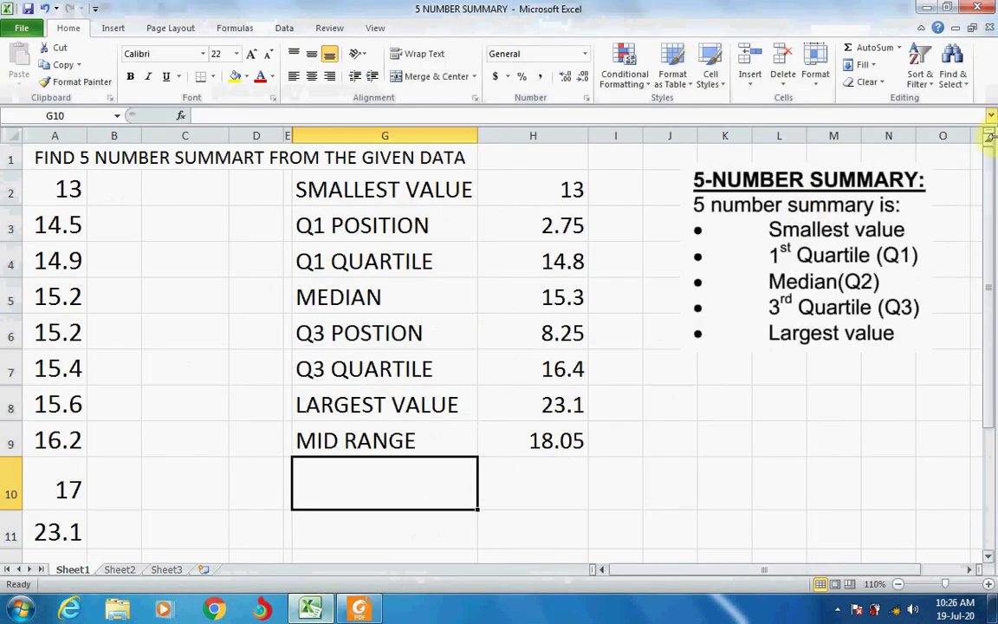
left_click(740, 19)
double_click(741, 19)
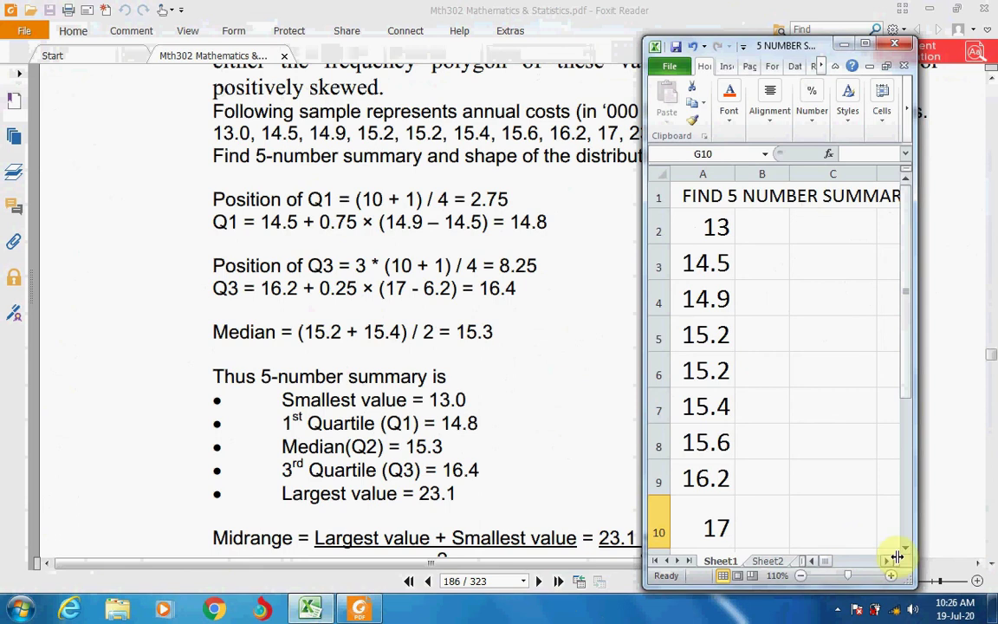
left_click(892, 562)
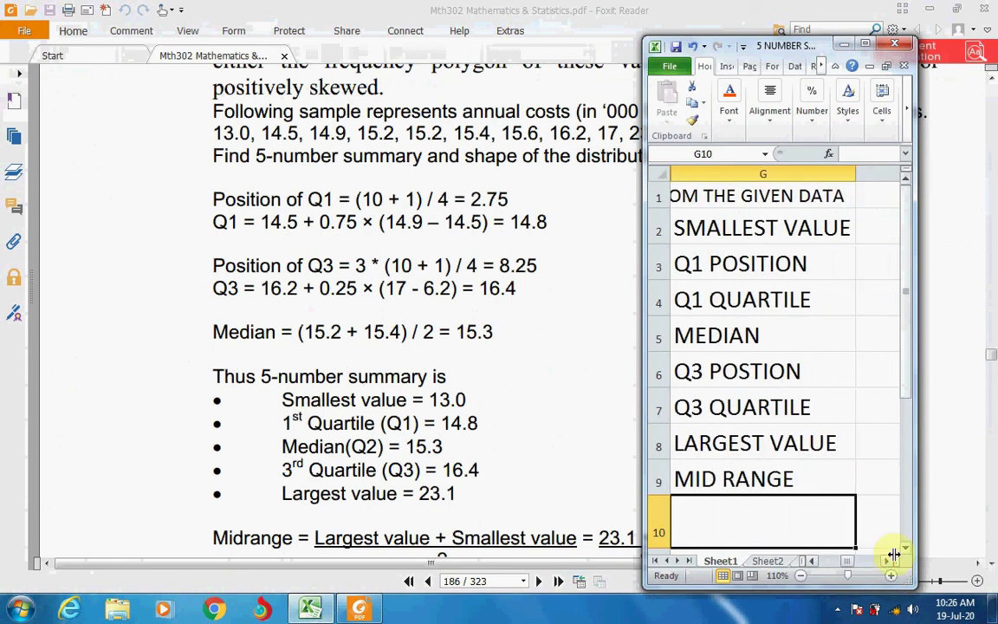
mouse_move(915, 490)
left_mouse_down()
mouse_move(965, 492)
mouse_move(993, 468)
left_mouse_up()
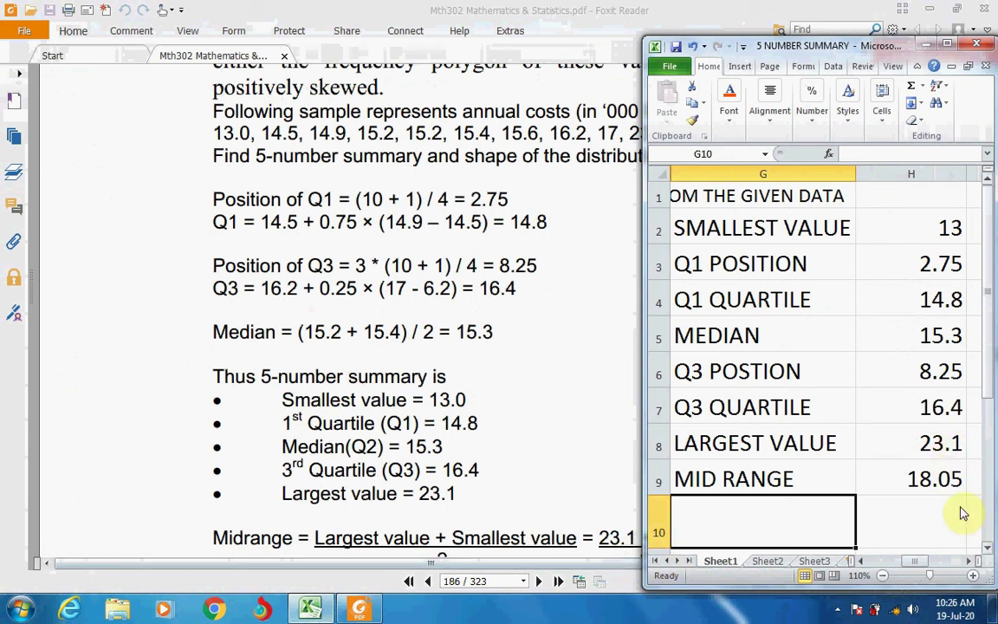
Copy a snapshot of the PDF page to the clipboard and dismiss the confirmation
left_click(568, 504)
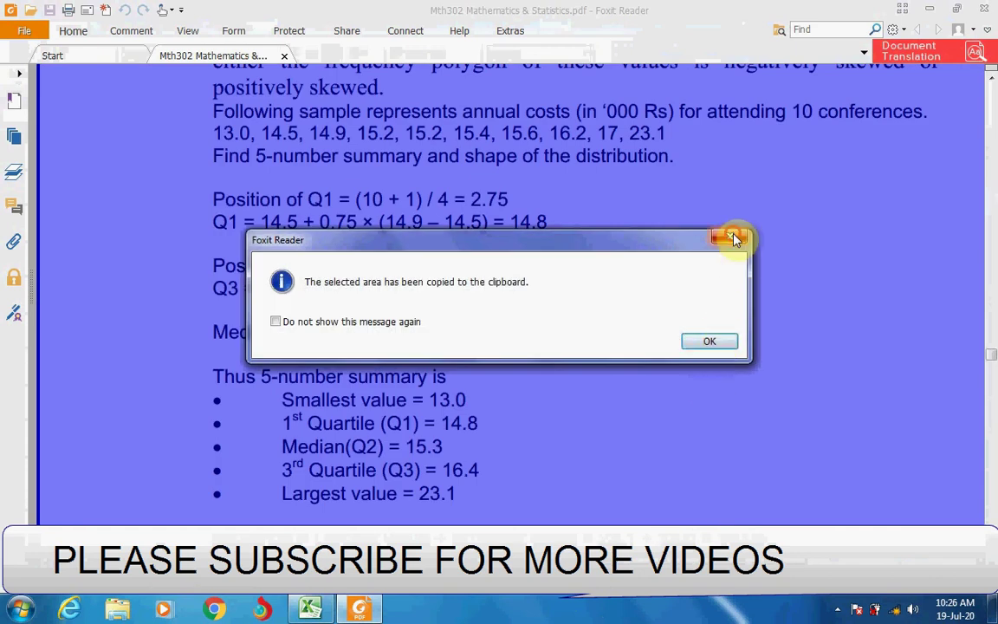
left_click(733, 238)
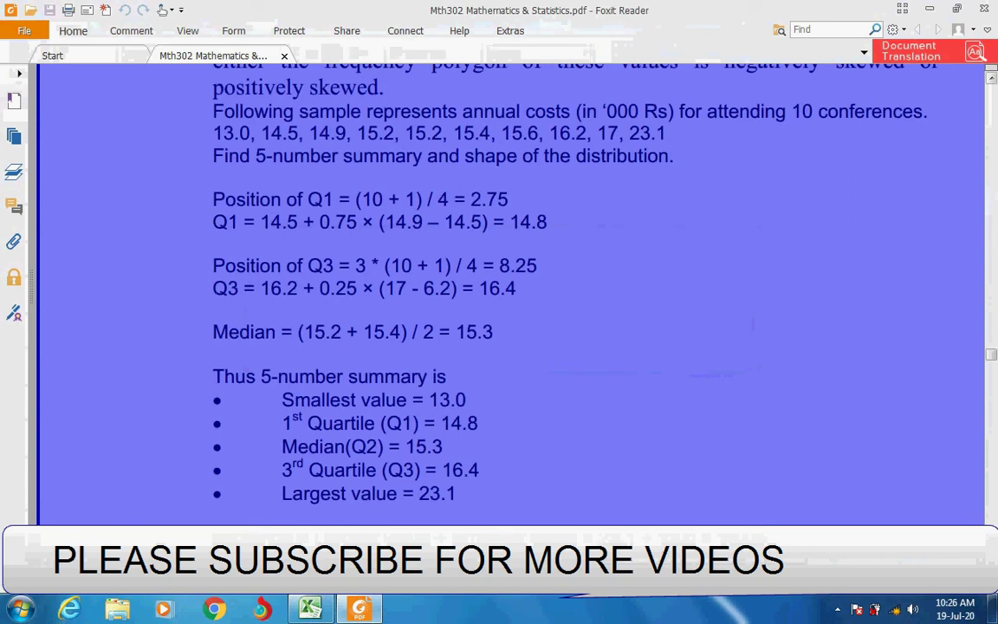
scroll(517, 263, "down", 2)
scroll(517, 264, "down", 1)
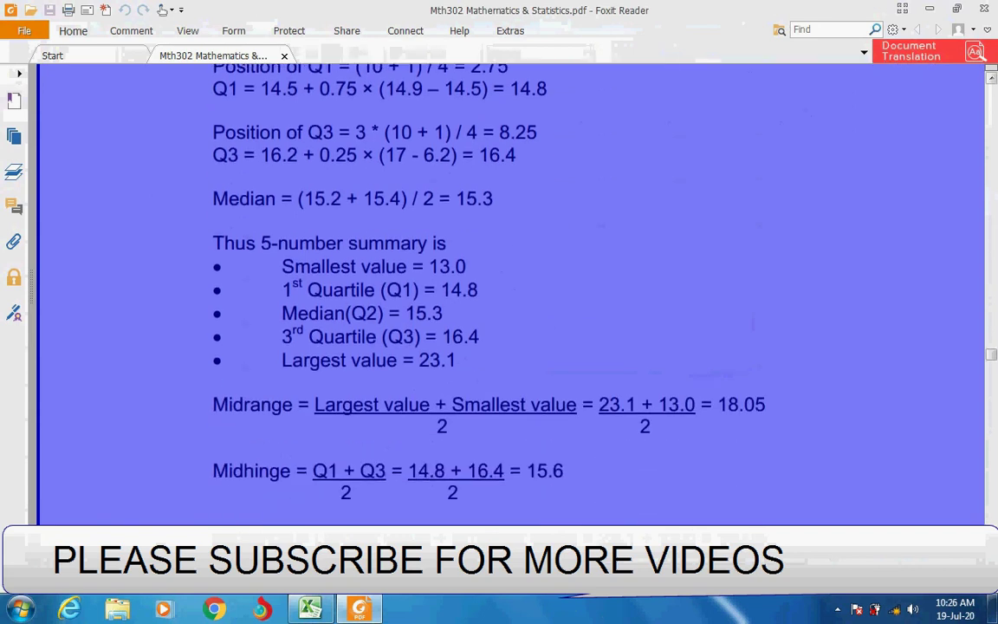
scroll(517, 263, "down", 1)
scroll(517, 263, "down", 1)
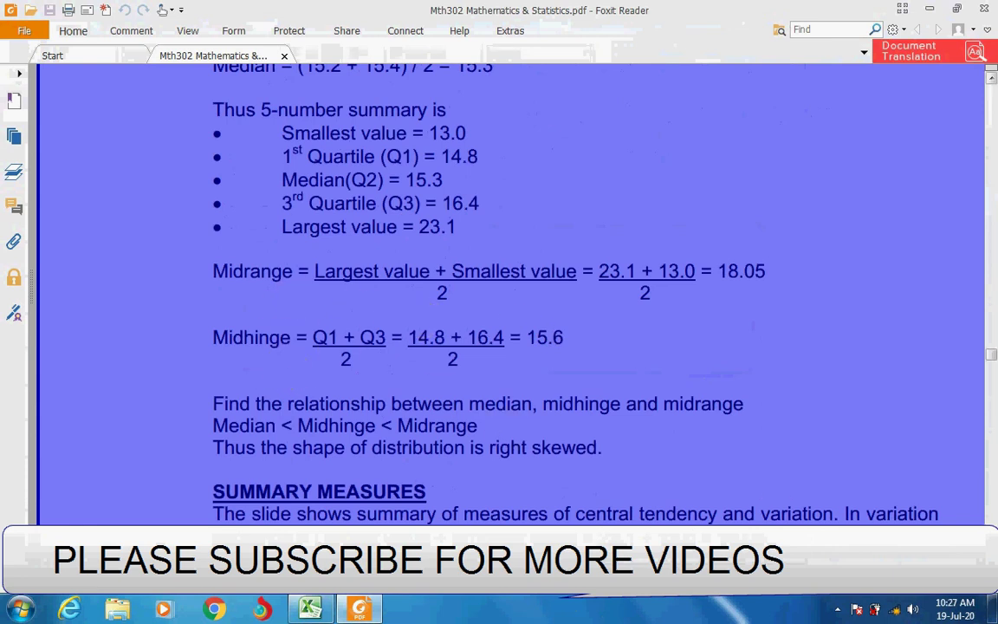
Scroll to the Quartile Deviation definition (Q3 – Q1)/2 on page 184, then return to Excel
scroll(518, 264, "down", 2)
scroll(518, 264, "down", 4)
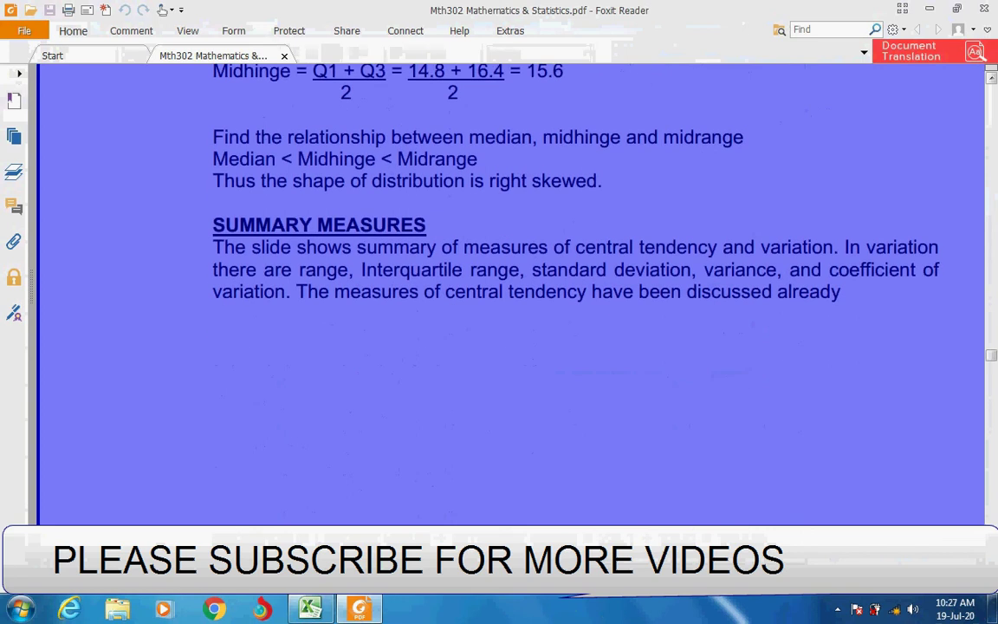
scroll(518, 264, "down", 1)
scroll(518, 264, "down", 2)
scroll(518, 264, "down", 3)
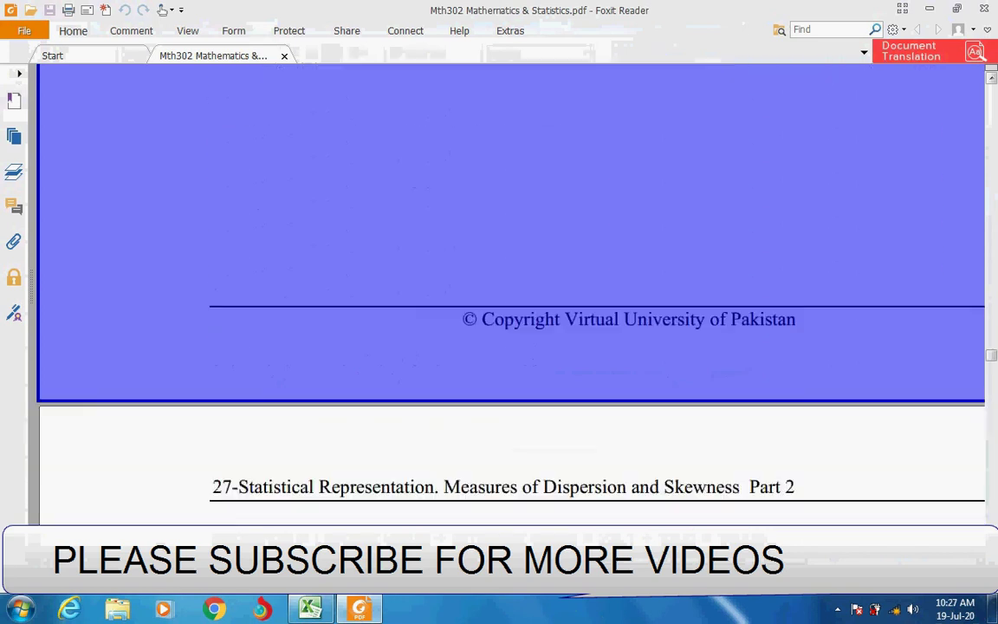
scroll(518, 264, "down", 6)
scroll(990, 564, "down", 2)
scroll(990, 564, "down", 6)
scroll(990, 564, "down", 1)
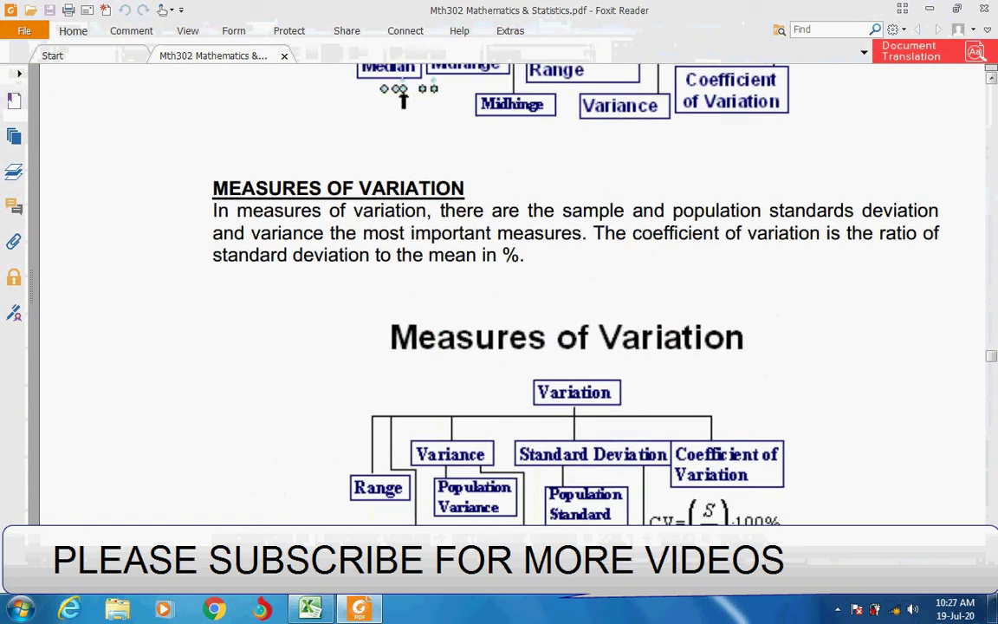
scroll(990, 564, "down", 7)
scroll(990, 564, "down", 1)
scroll(990, 563, "down", 1)
scroll(990, 564, "down", 5)
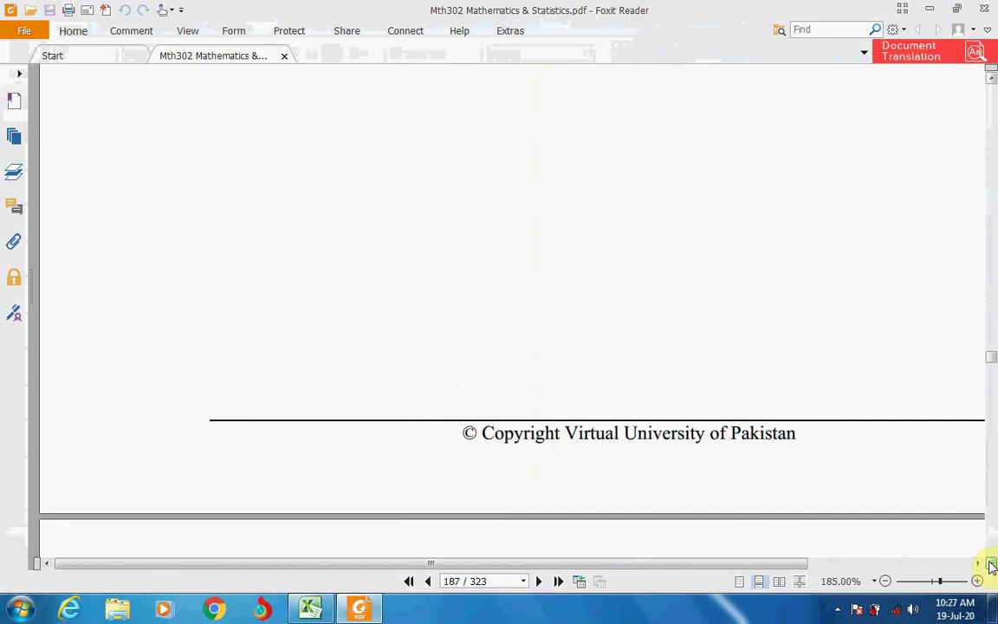
scroll(990, 564, "down", 7)
scroll(990, 564, "down", 4)
scroll(990, 564, "down", 6)
scroll(990, 564, "down", 6)
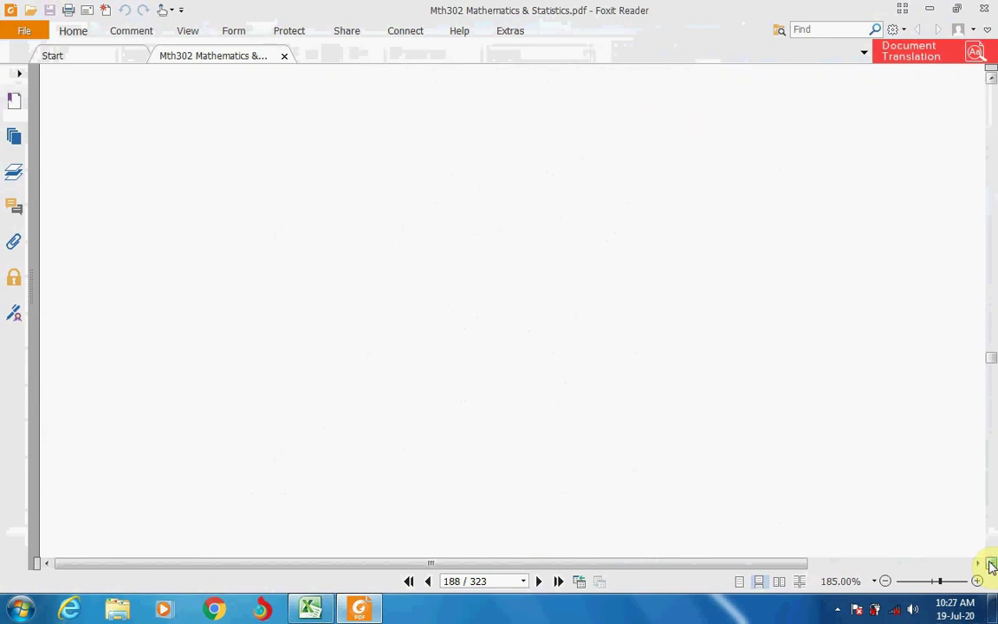
scroll(990, 564, "down", 5)
scroll(990, 564, "down", 5)
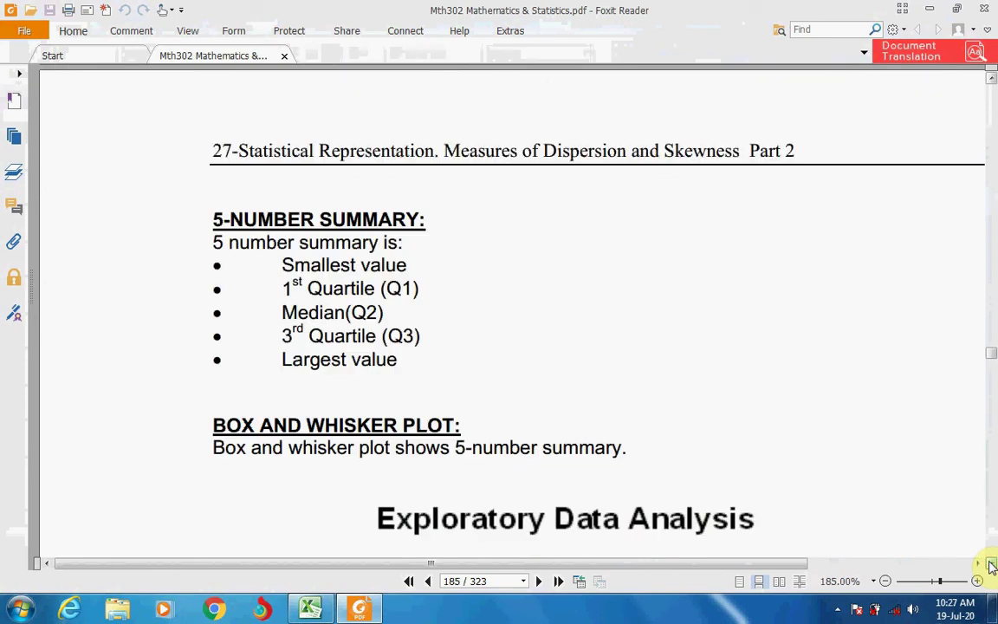
scroll(990, 564, "down", 1)
scroll(990, 564, "down", 1)
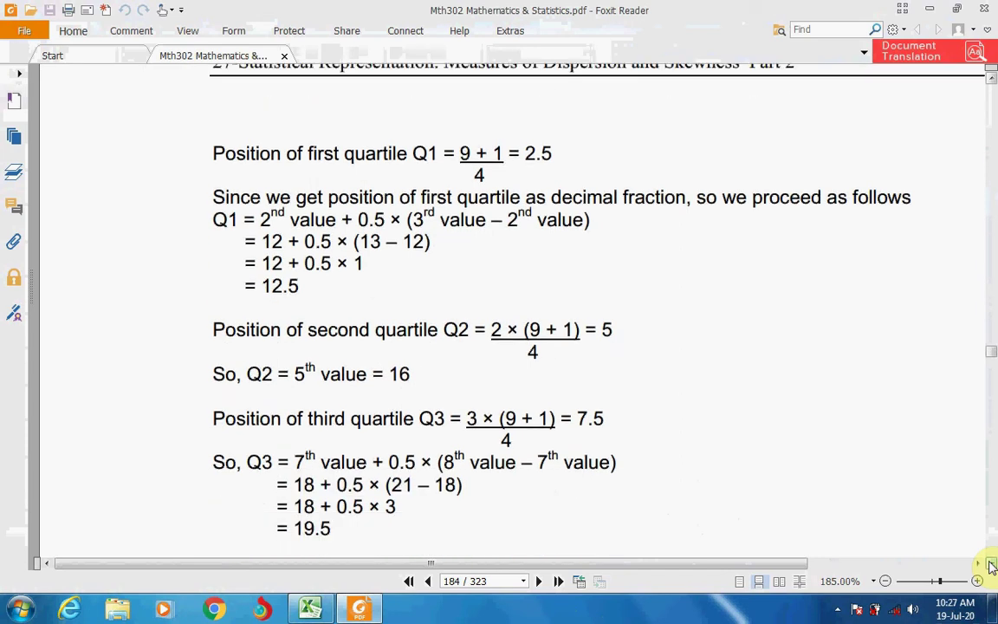
scroll(990, 564, "down", 1)
scroll(990, 564, "down", 1)
scroll(990, 564, "down", 2)
scroll(991, 564, "up", 1)
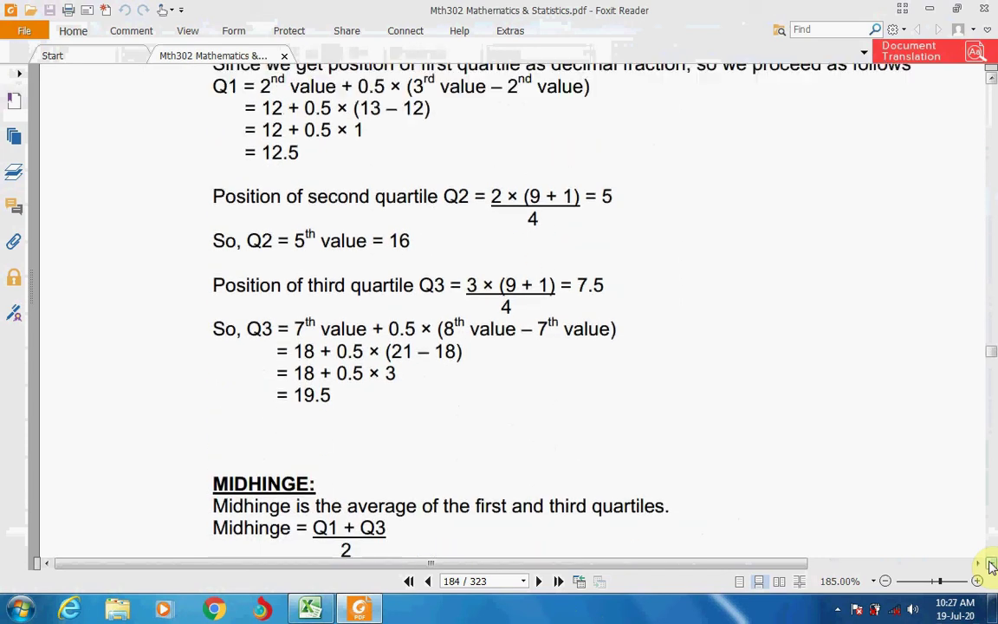
scroll(990, 564, "up", 1)
scroll(990, 564, "down", 7)
scroll(991, 563, "down", 1)
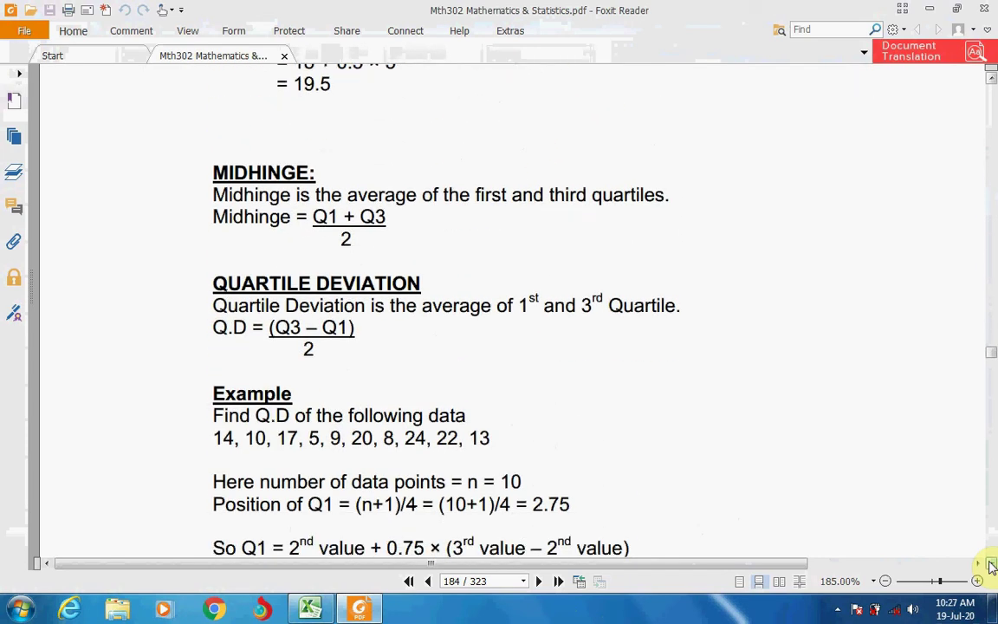
scroll(990, 564, "down", 1)
scroll(990, 564, "down", 2)
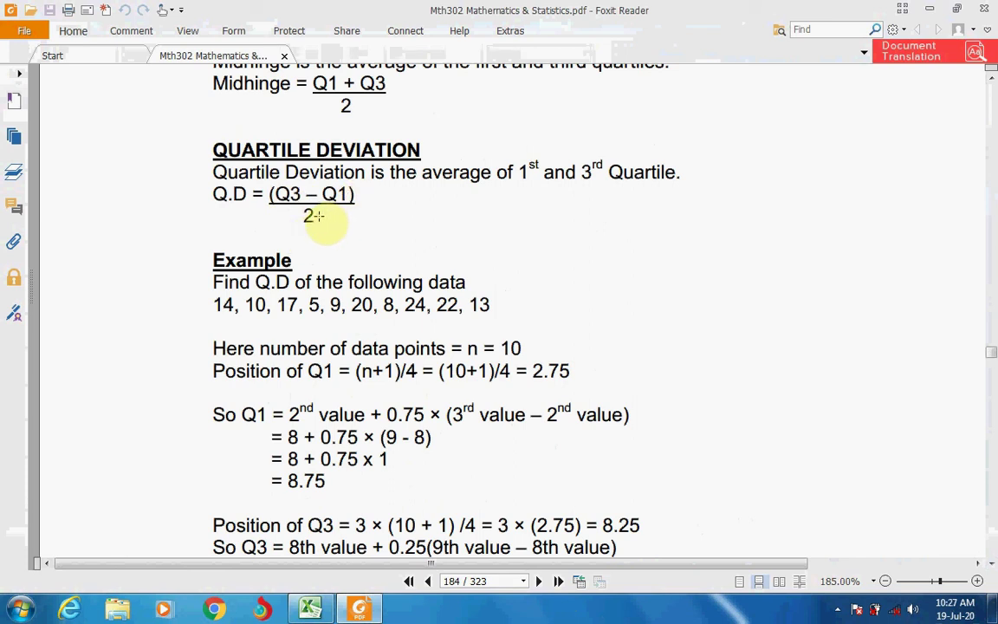
mouse_move(338, 611)
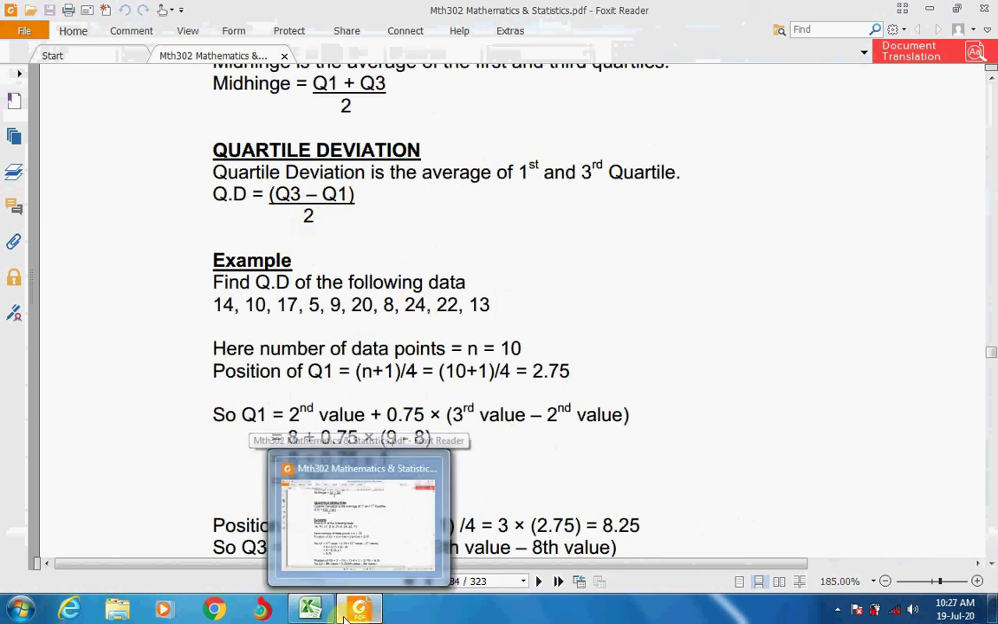
left_click(310, 609)
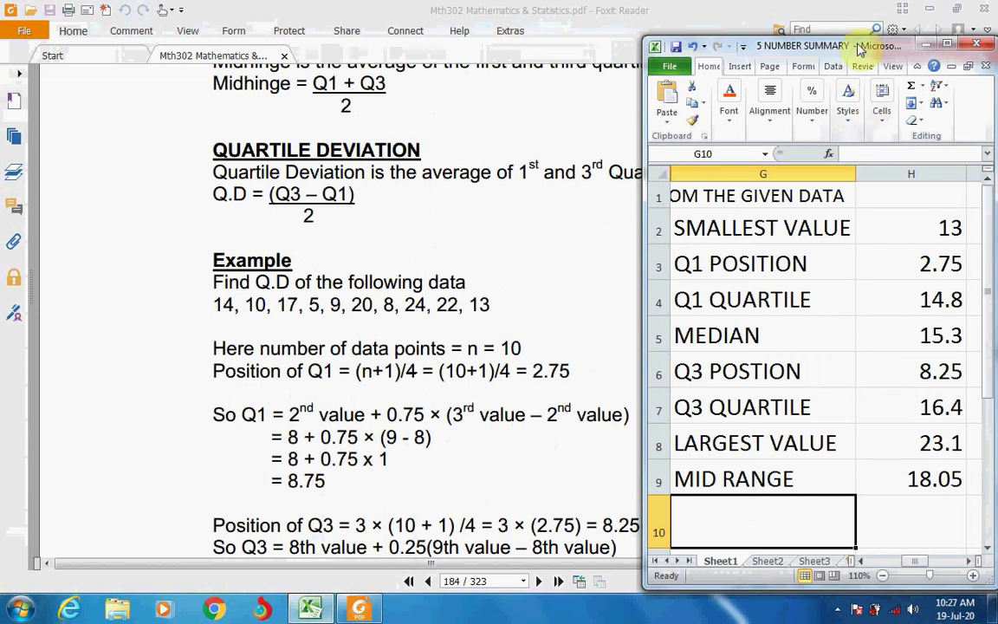
Maximise Excel, label G10 'QD' and enter =H7-H4) in H10, dismissing the bracket error
left_click_drag(864, 27, 858, 50)
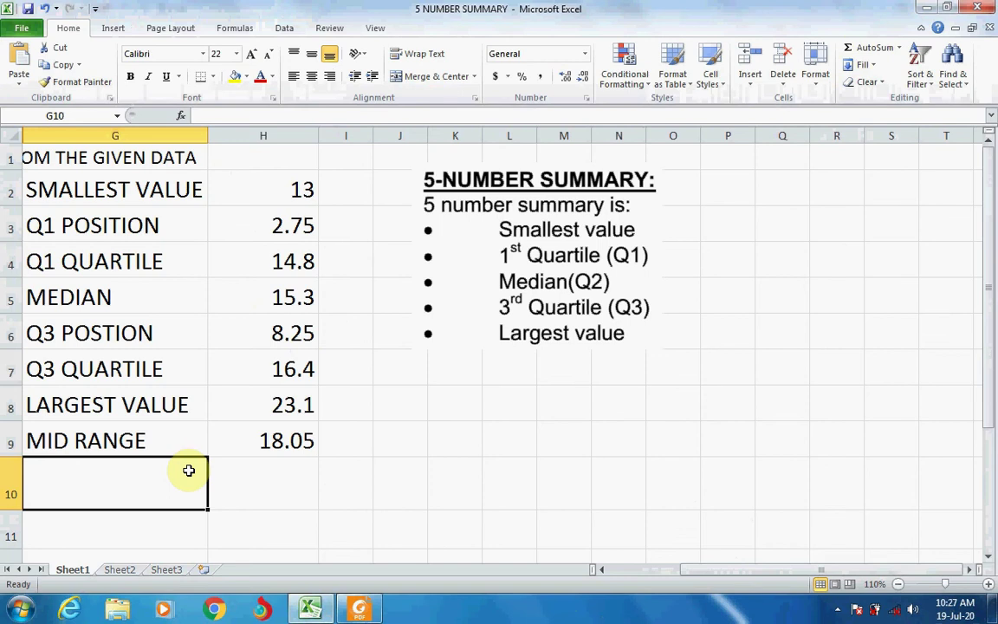
type("Q")
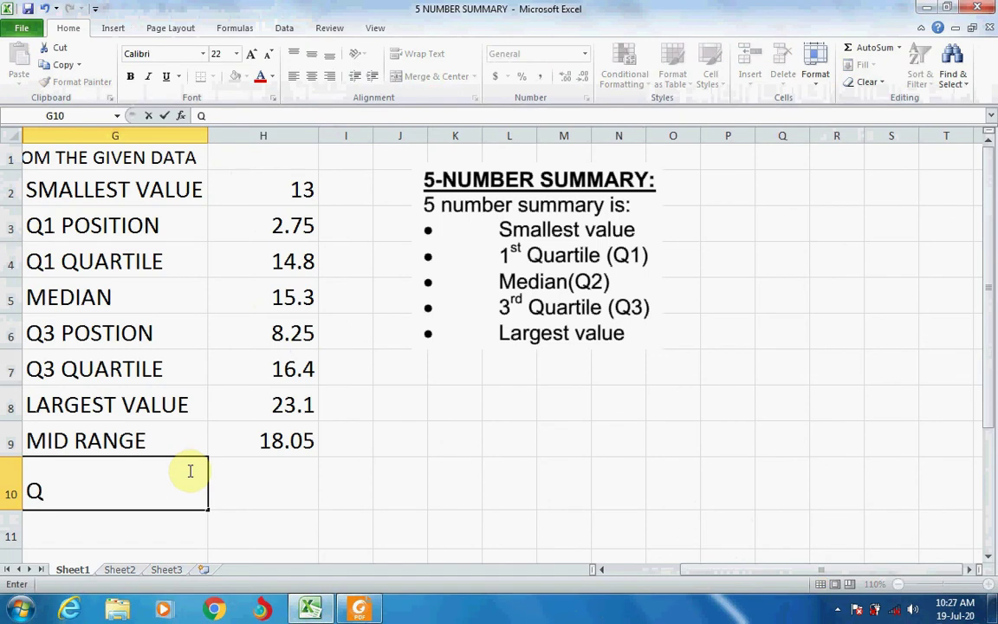
type("D")
key("Tab")
type("=")
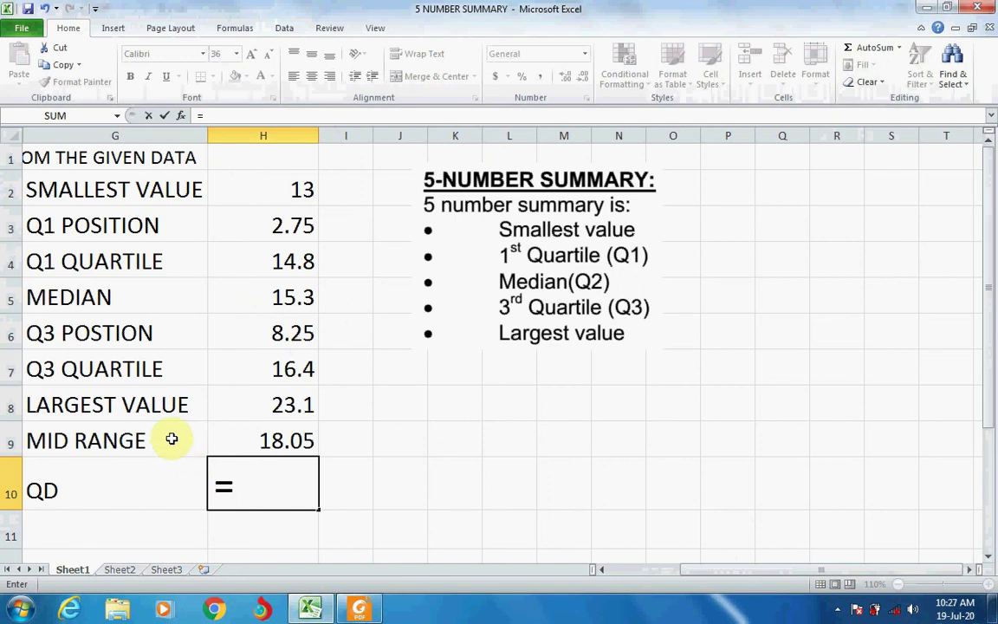
left_click(253, 371)
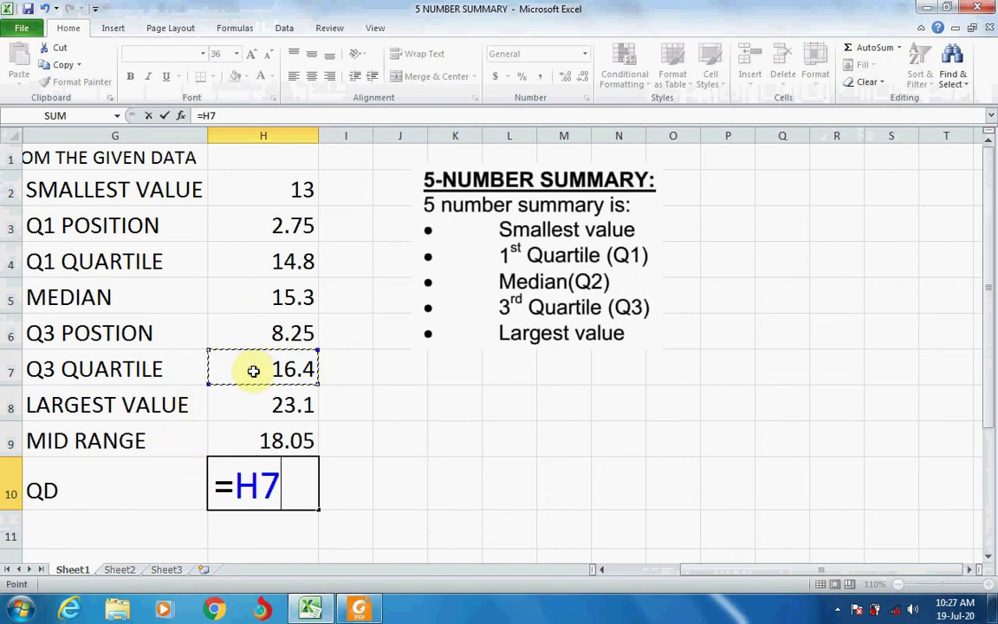
type("-")
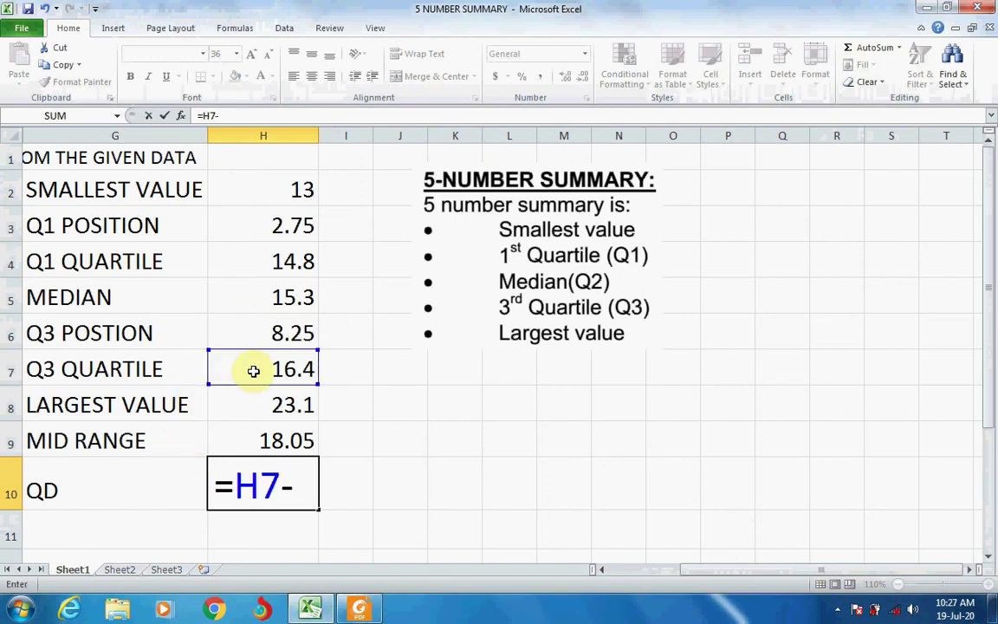
left_click(252, 260)
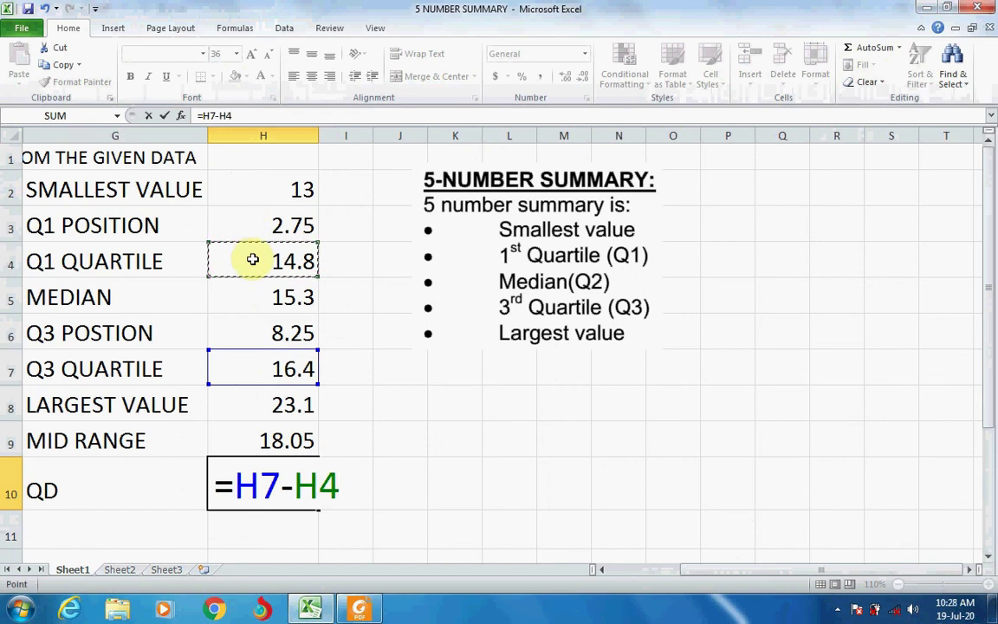
type(")")
key("Return")
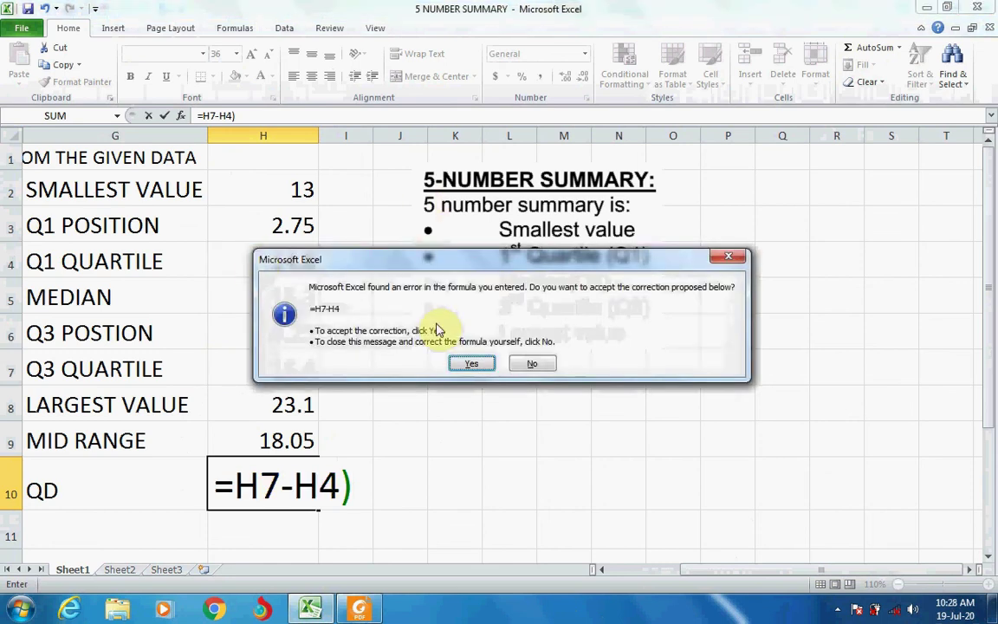
left_click(539, 364)
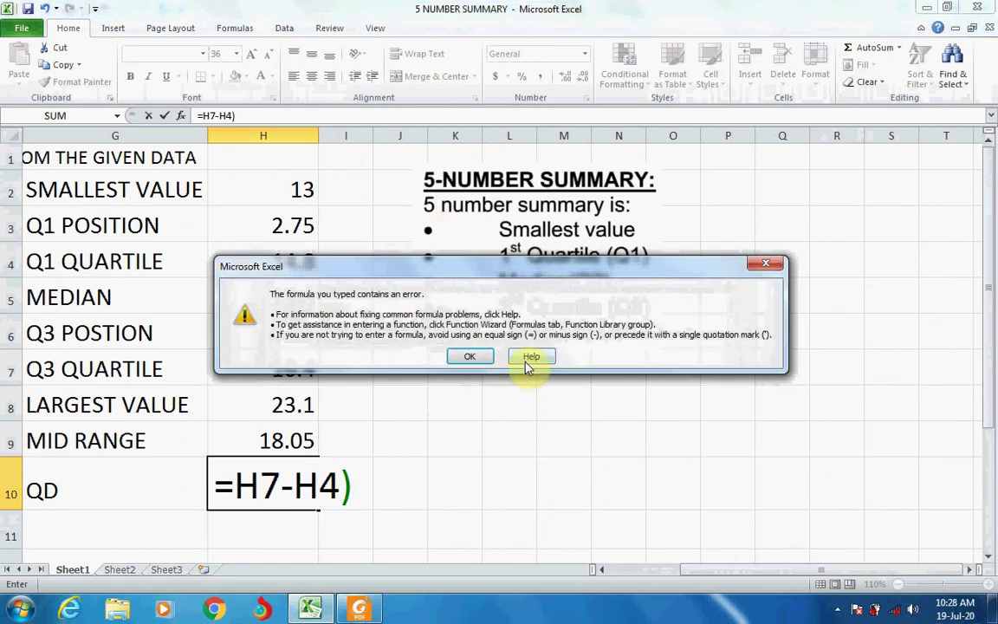
left_click(483, 364)
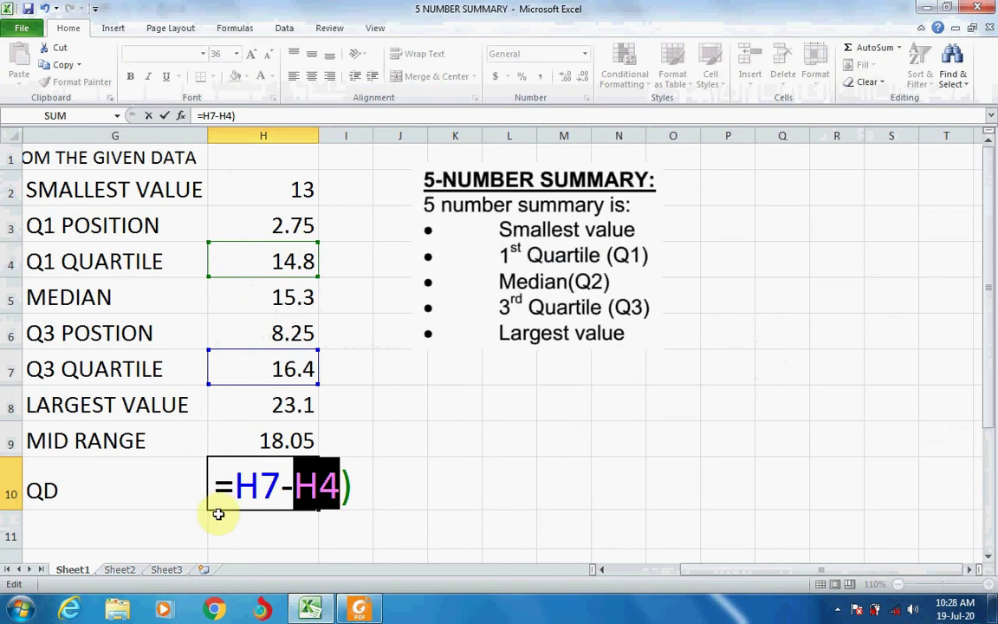
Correct the H10 formula to =(H7-H4)/2, giving 0.8, and check it
left_click(223, 485)
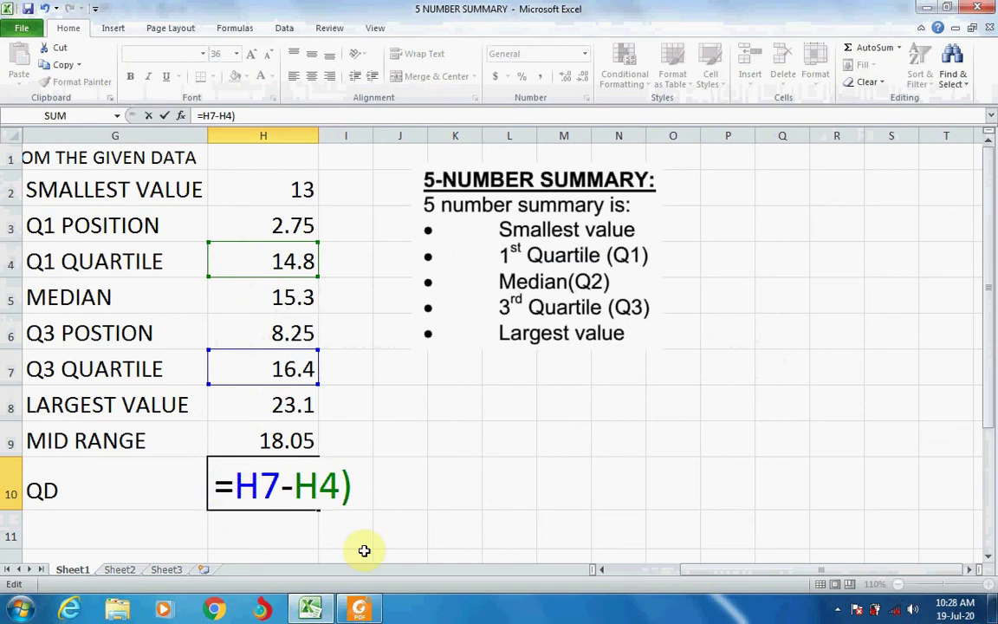
type("(")
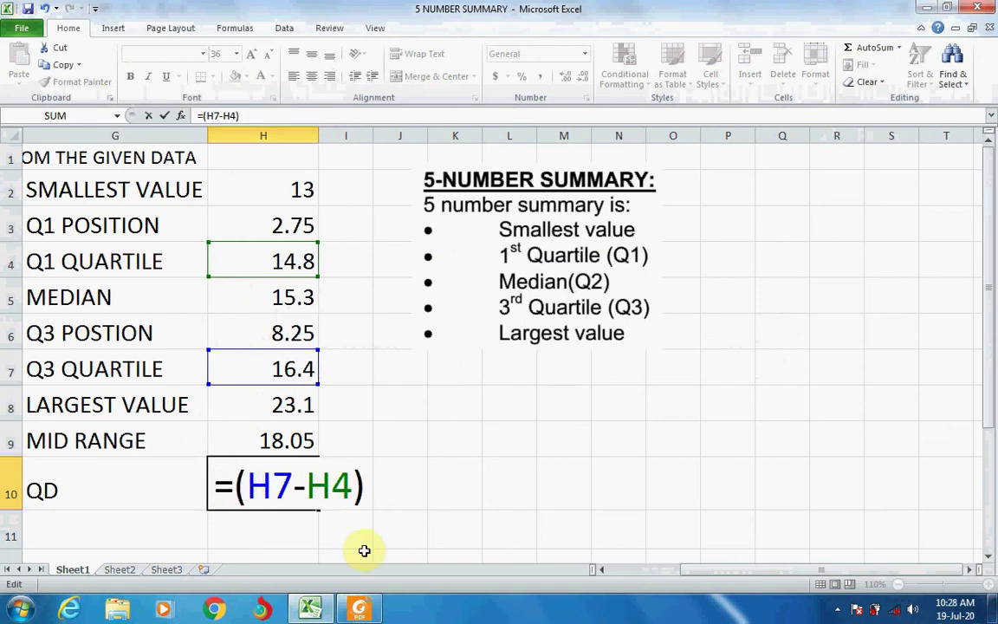
key("Right")
key("Right")
key("Right")
key("Right")
key("Right")
type("/2")
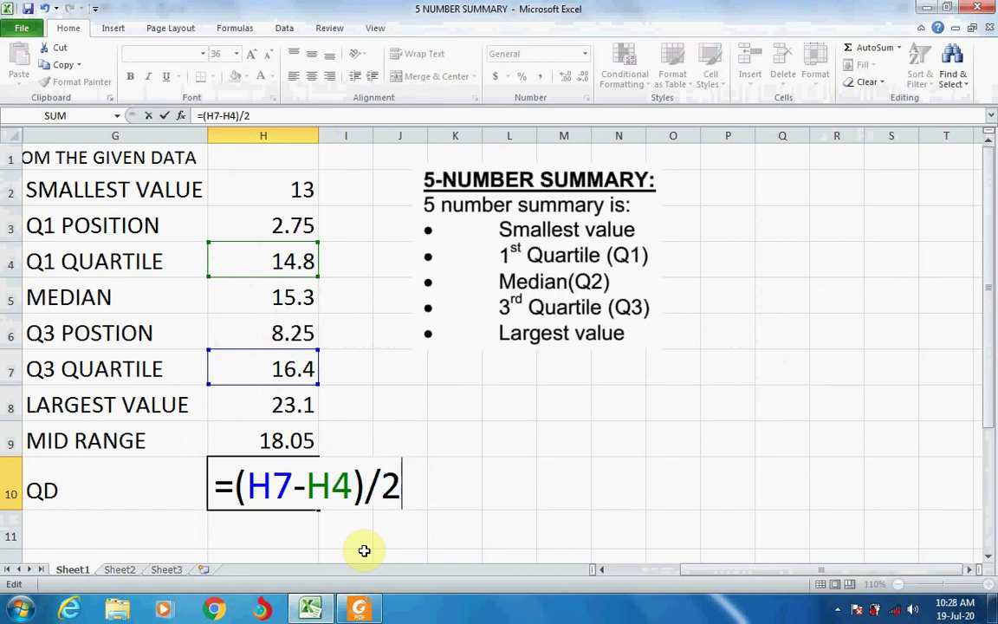
key("Return")
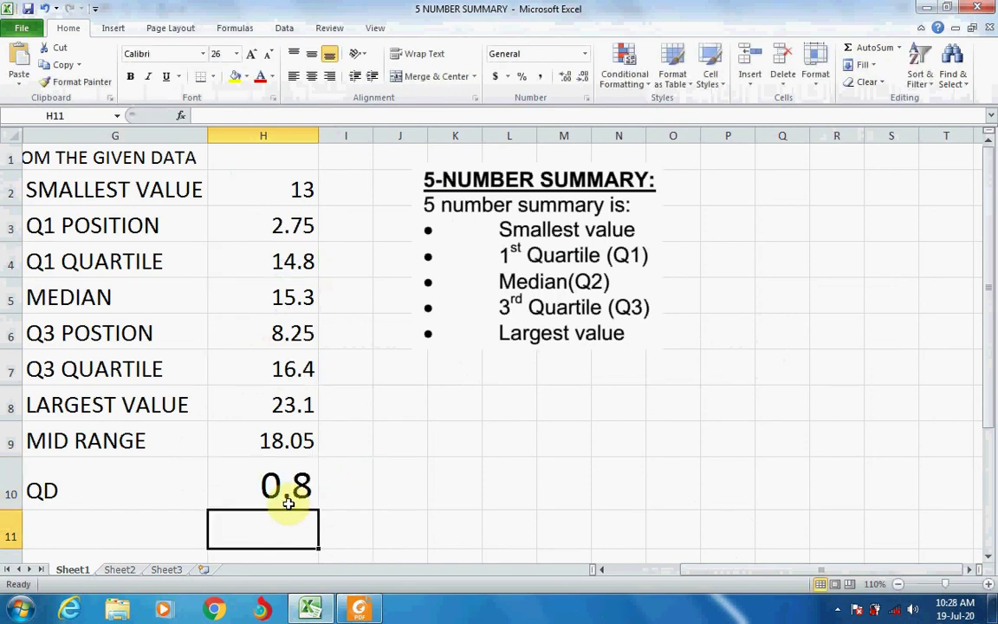
double_click(270, 483)
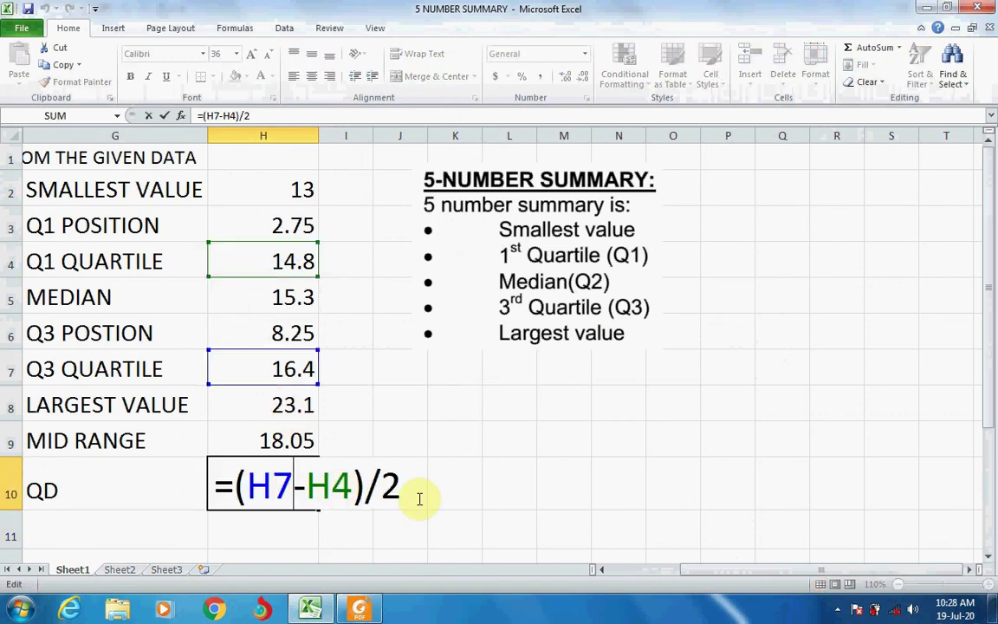
key("Return")
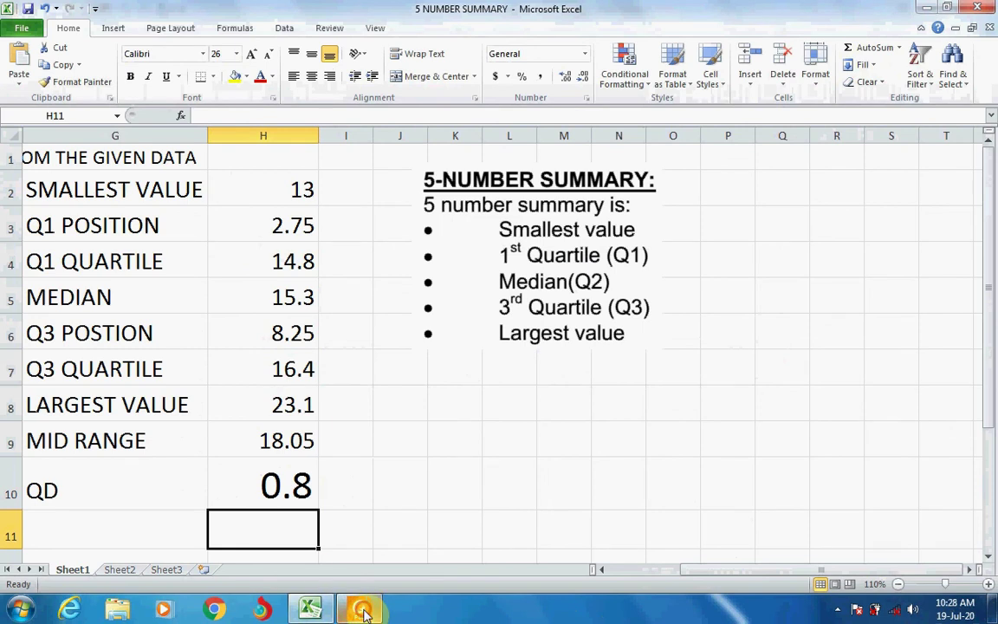
Read the PDF's Q.D worked result down to Shape of Distribution, then return to Excel
left_click(360, 610)
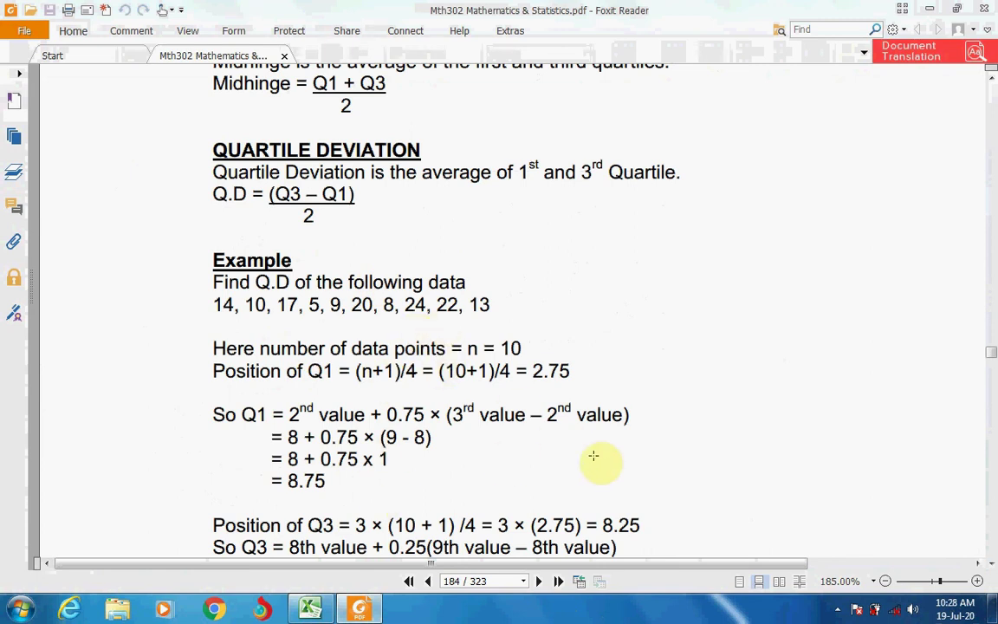
left_click(991, 564)
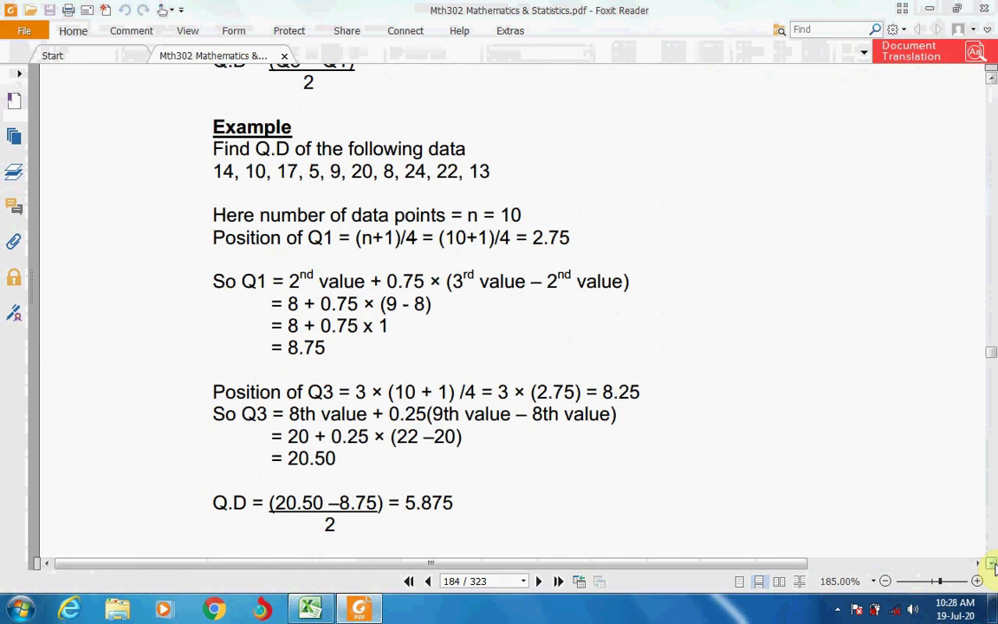
left_click(992, 564)
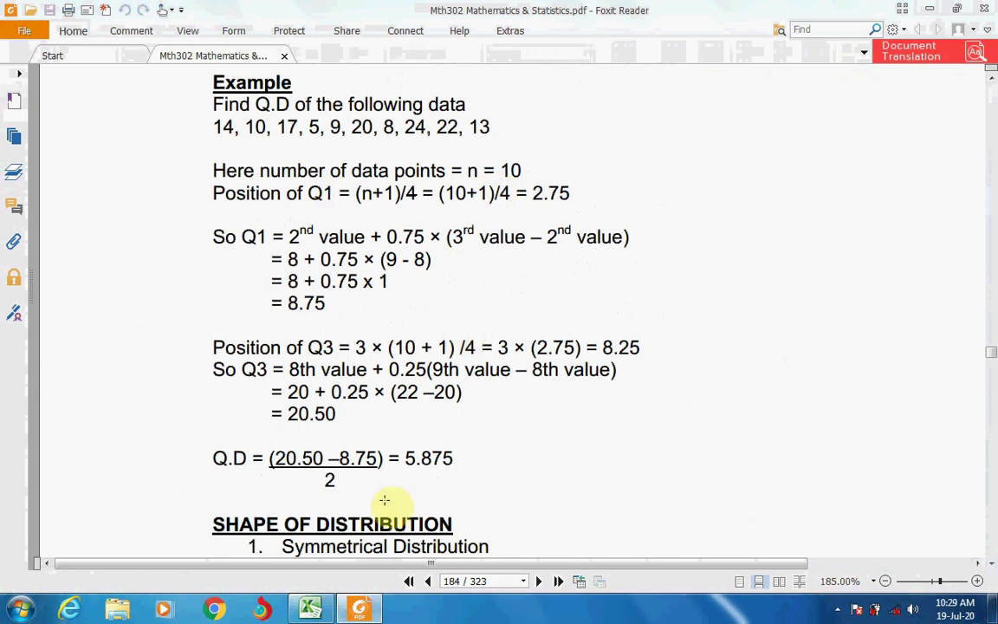
left_click(309, 612)
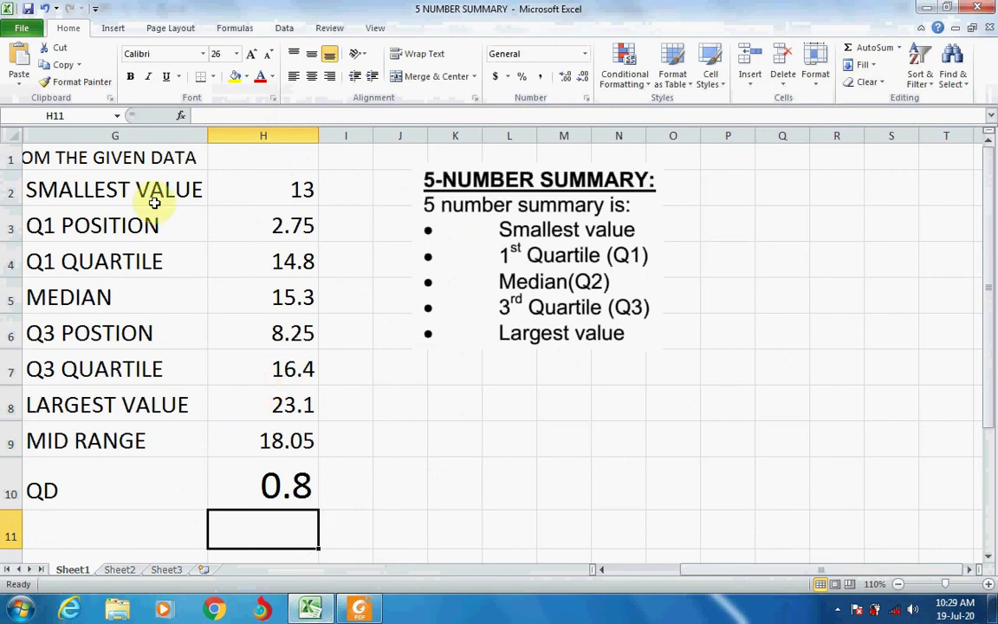
Review the Q1 position (2.75) in H3 and the Q1 formula =A3+0.75*(A4-A3) in H4
left_click(248, 225)
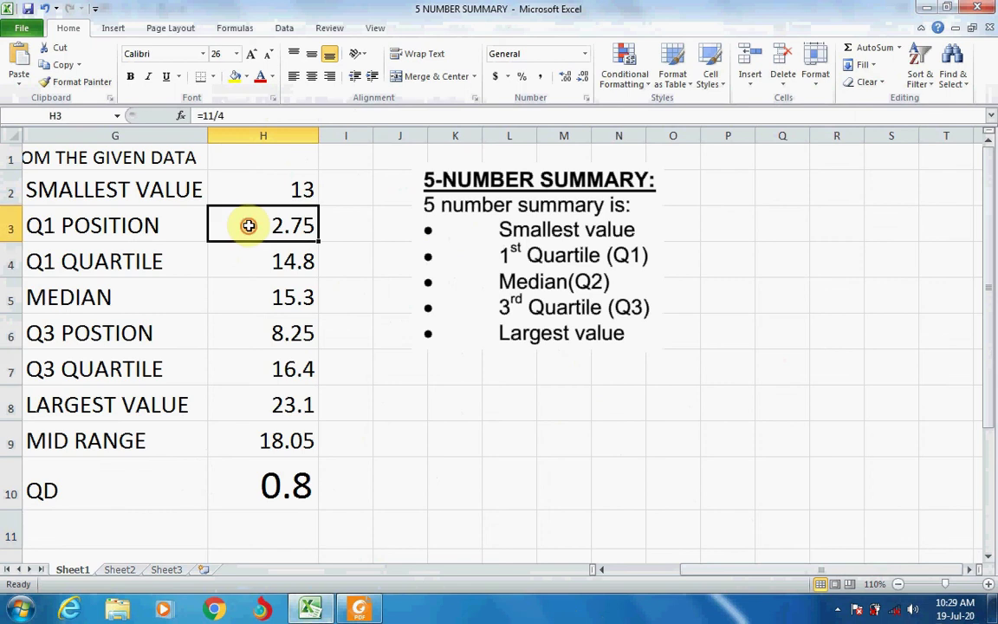
double_click(248, 225)
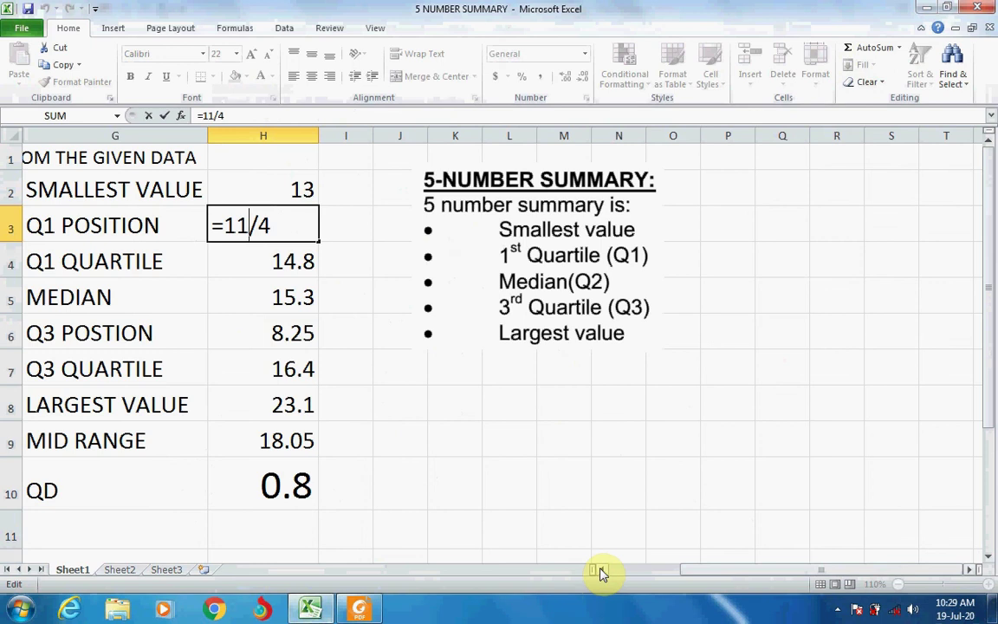
left_click(599, 571)
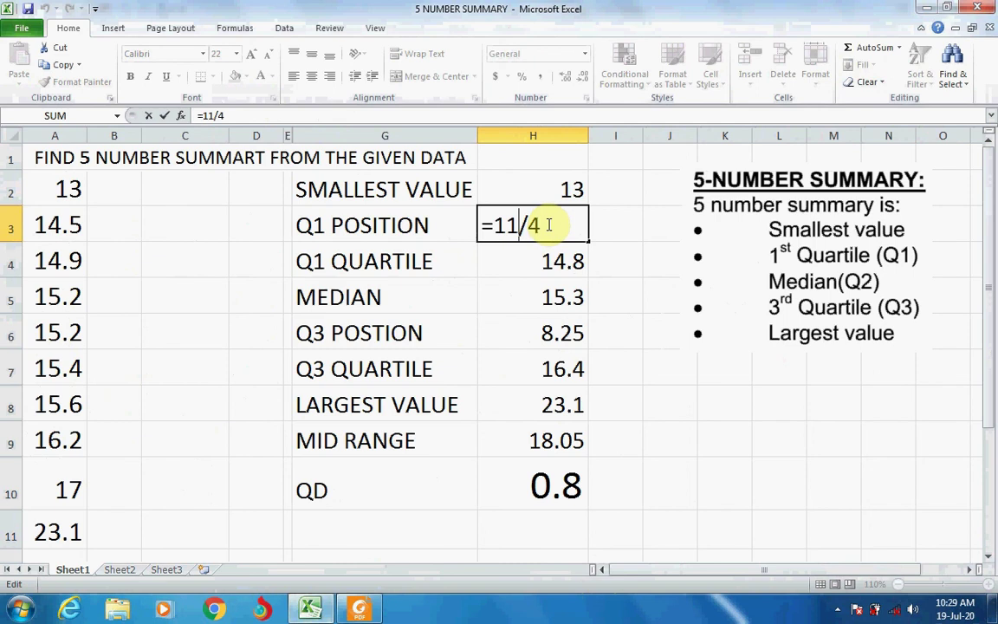
key("Return")
left_click(547, 225)
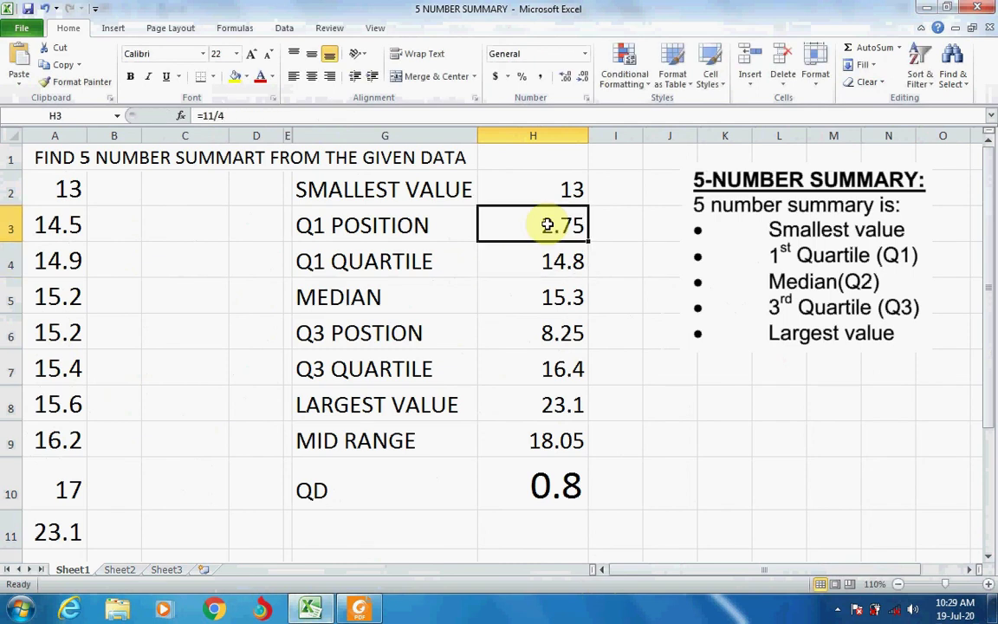
left_click_drag(546, 224, 185, 289)
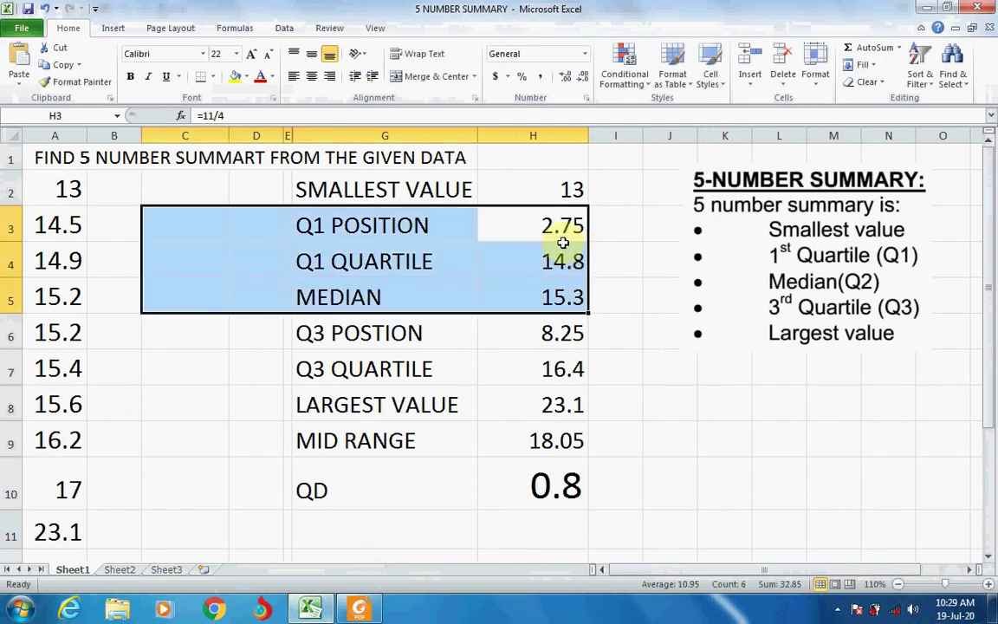
left_click(534, 225)
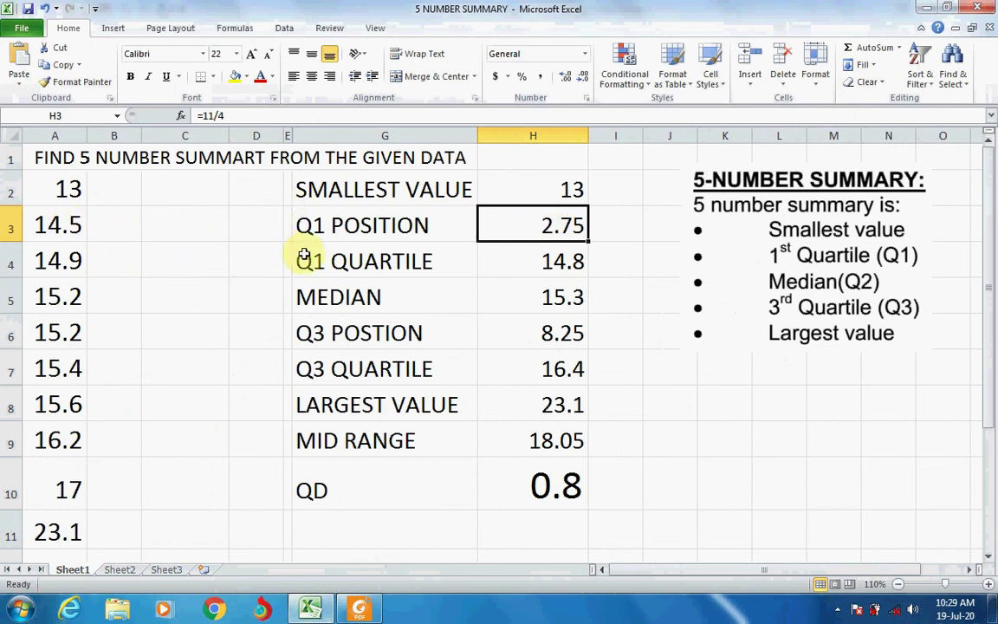
double_click(488, 258)
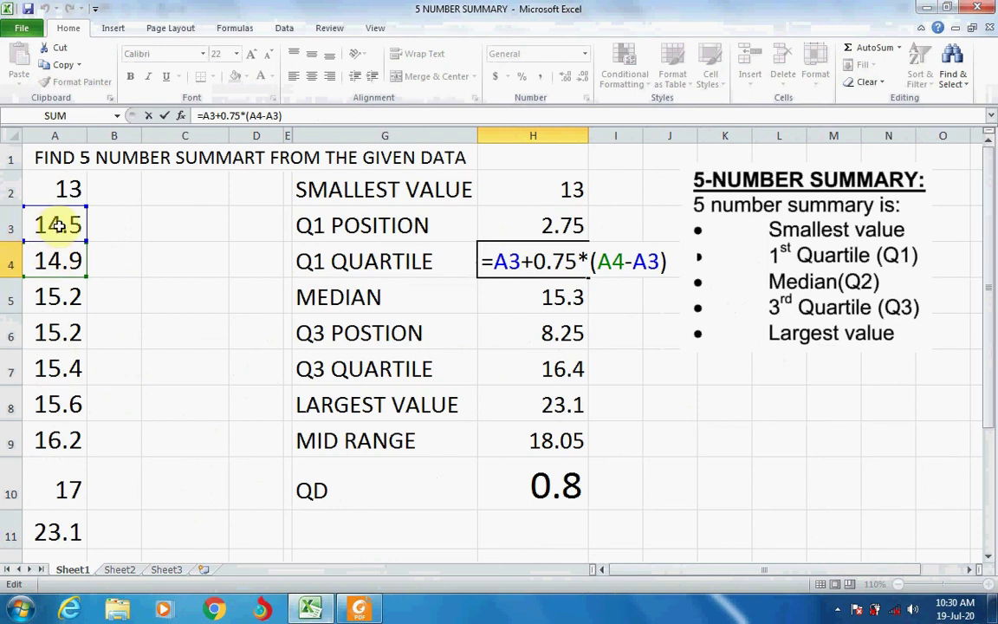
Recommit the H4–H7 formulas: Q1 14.8, median 15.3, Q3 position 8.25, Q3 16.4
key("Return")
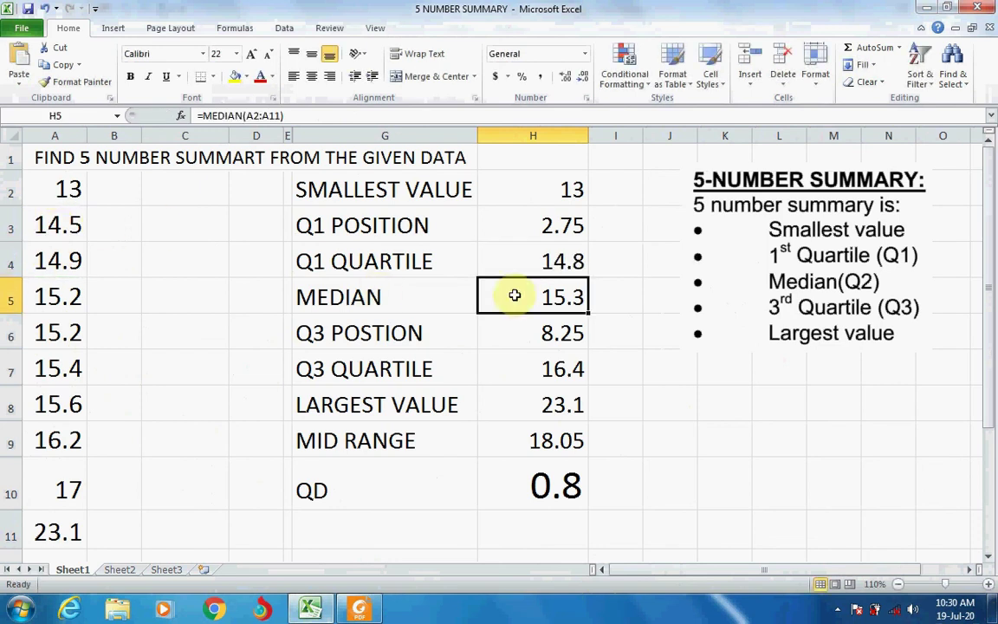
double_click(542, 297)
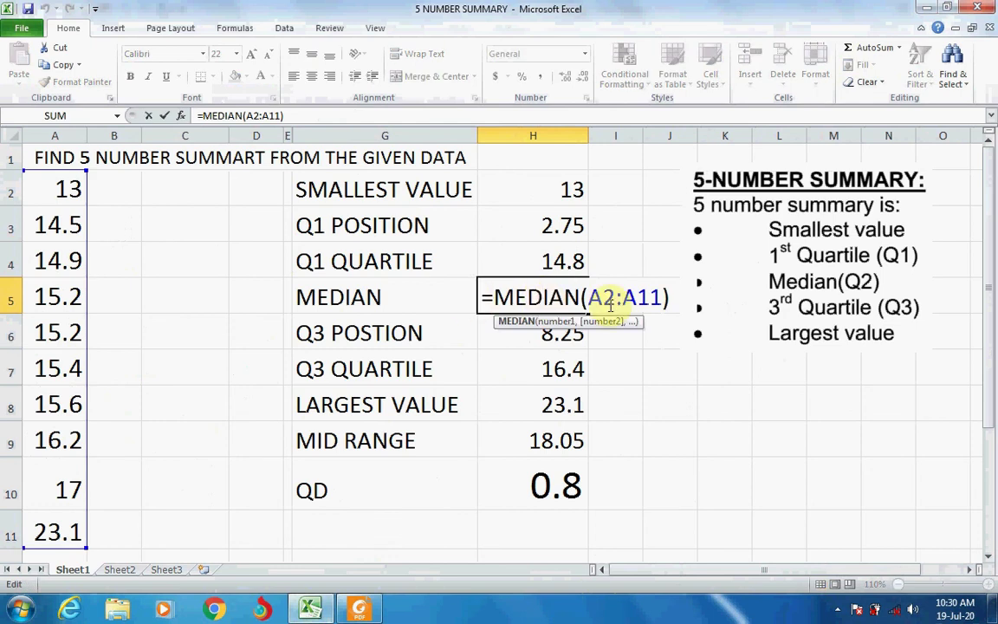
key("Return")
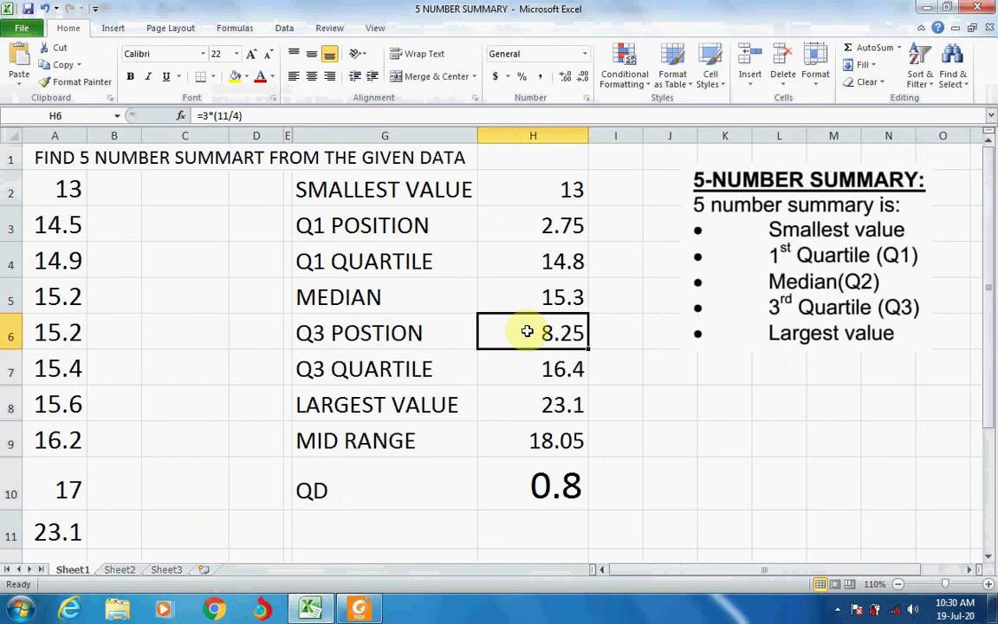
double_click(526, 332)
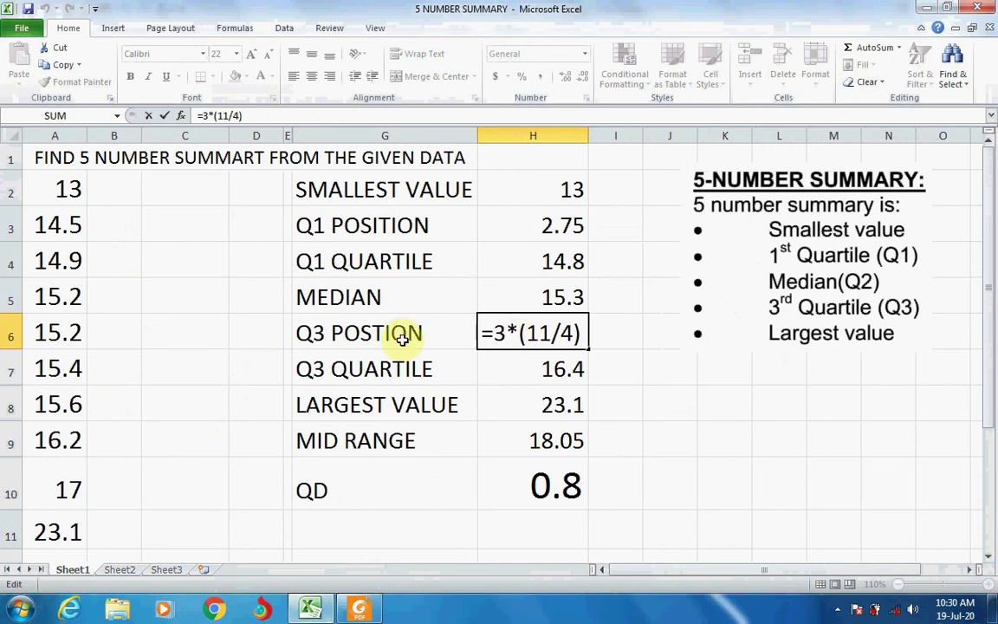
key("Return")
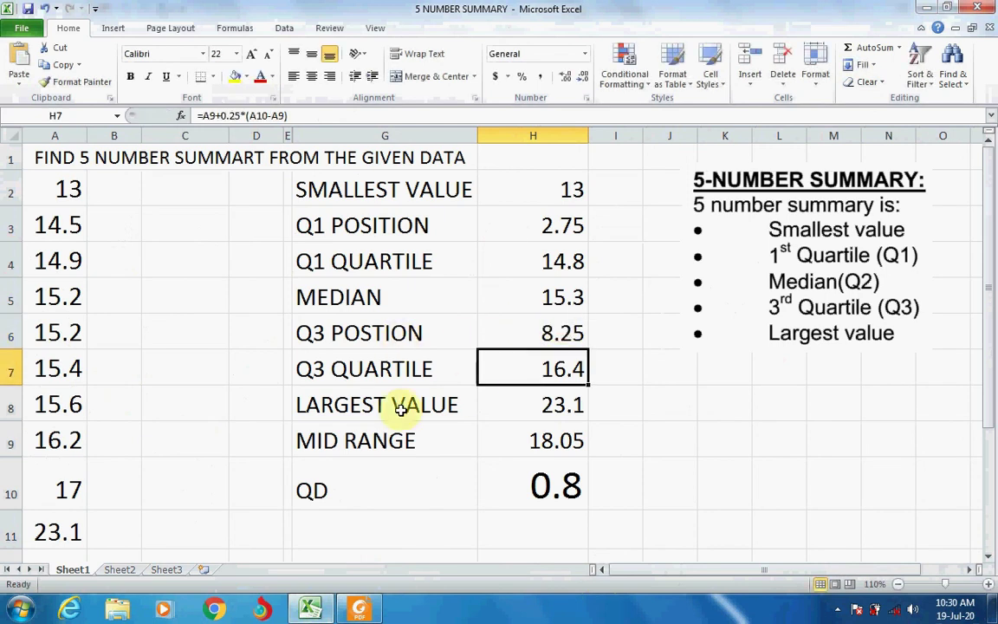
double_click(521, 363)
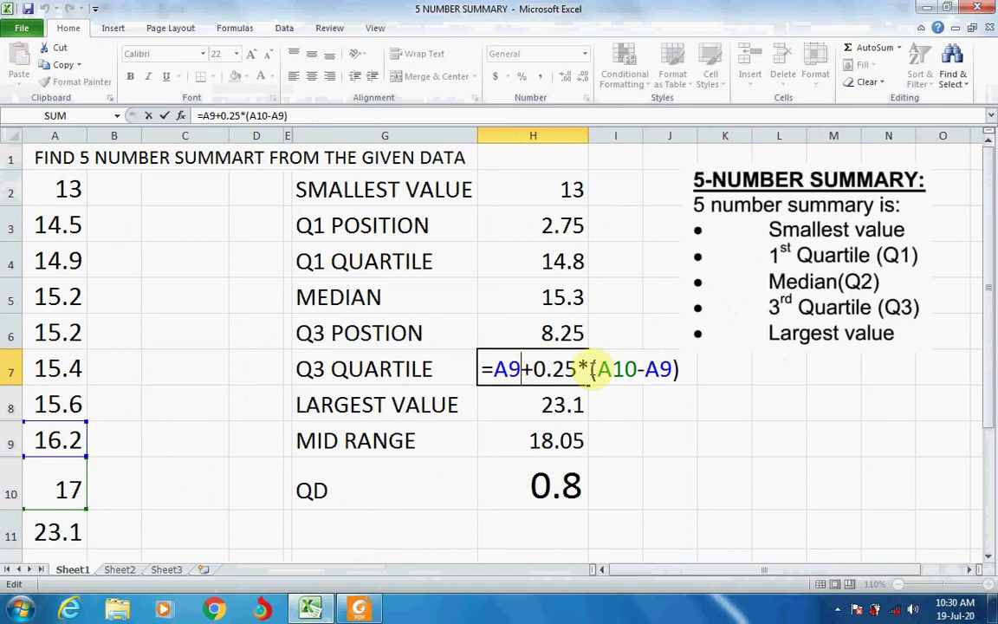
key("Return")
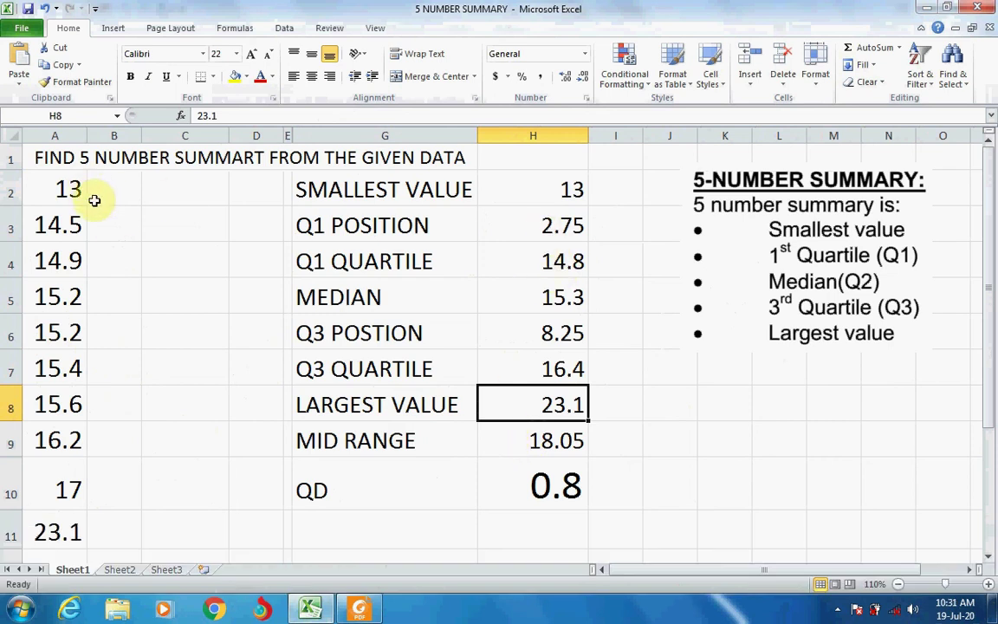
Recommit H9's =(A2+A11)/2 (18.05) and H10's =(H7-H4)/2 (0.8)
double_click(505, 441)
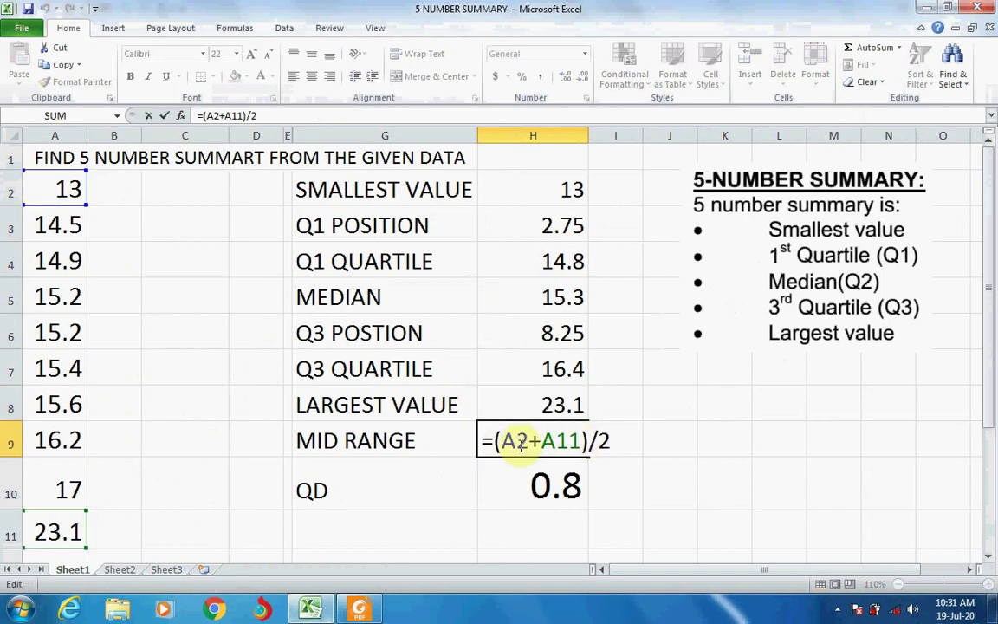
key("Return")
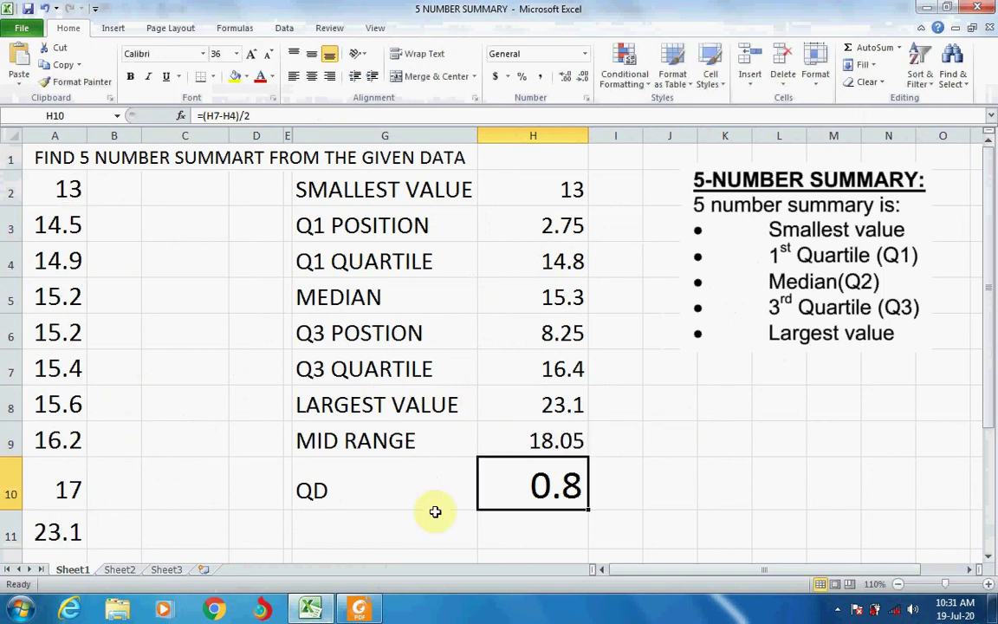
double_click(523, 487)
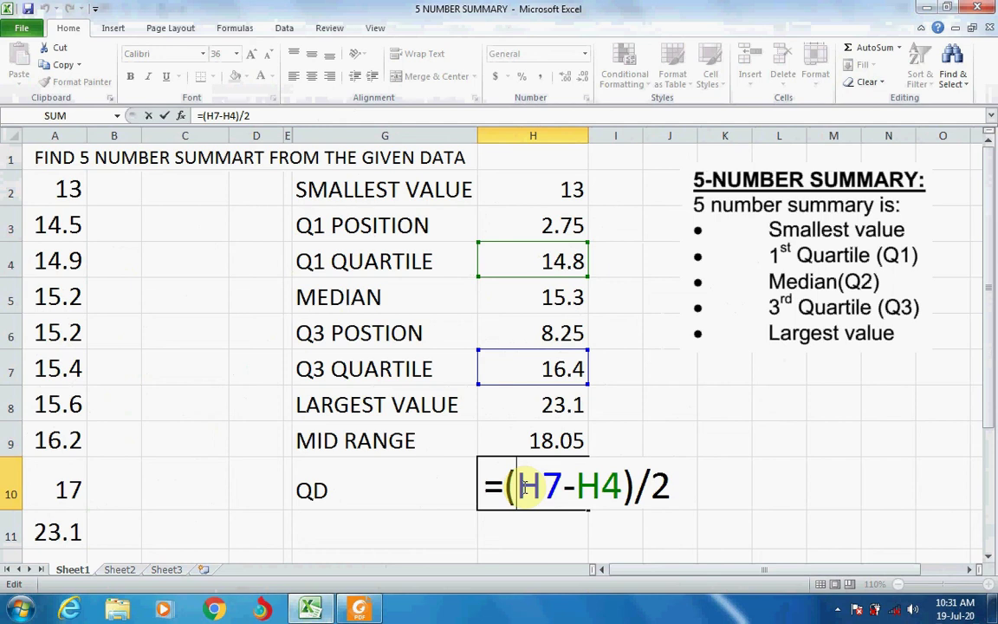
key("Return")
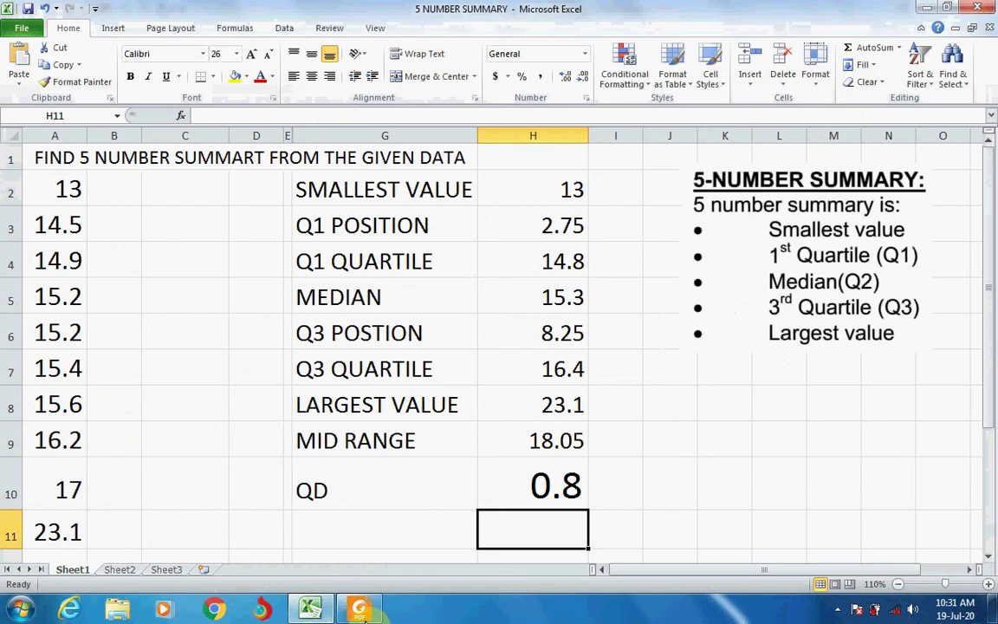
Snapshot the page 185 Distribution Shape & Box-and-whisker Plots figure, then return to Excel
left_click(373, 613)
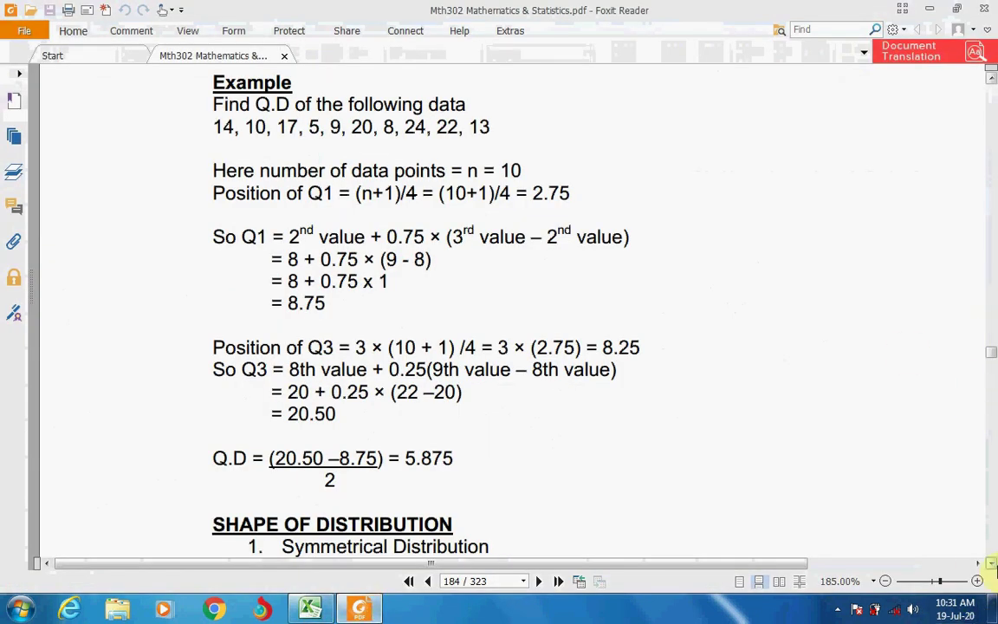
left_click_drag(993, 564, 993, 564)
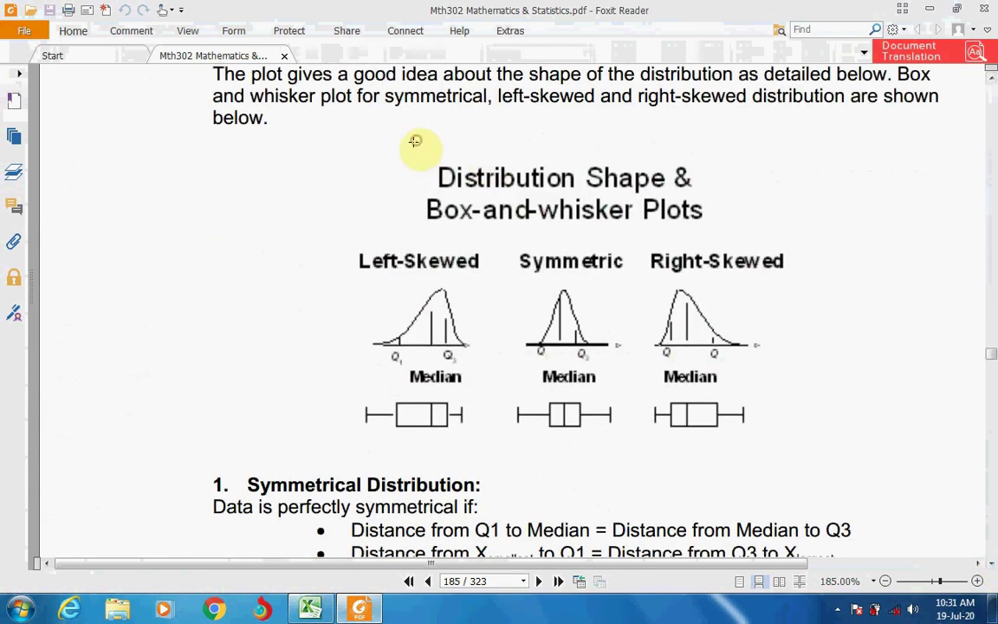
left_click_drag(416, 141, 366, 222)
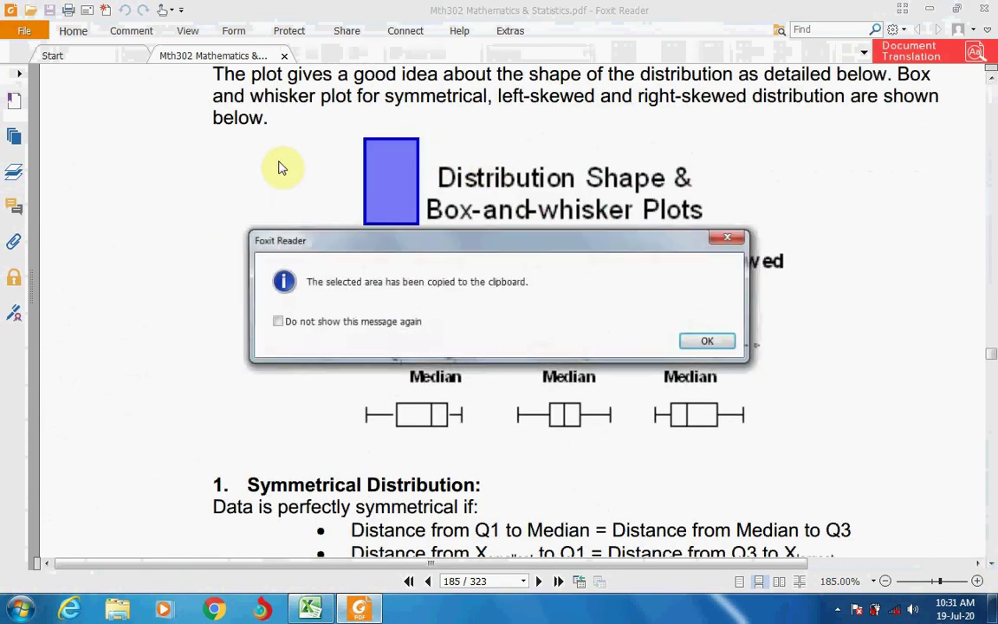
left_click(716, 240)
mouse_move(327, 134)
left_mouse_down()
mouse_move(388, 191)
mouse_move(804, 438)
left_mouse_up()
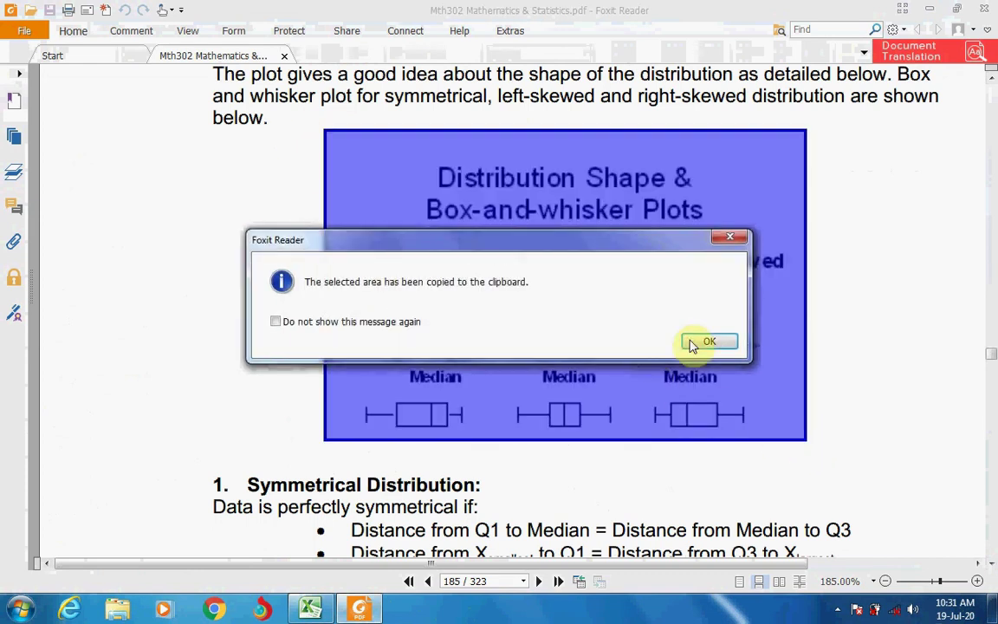
left_click(707, 341)
left_click(311, 609)
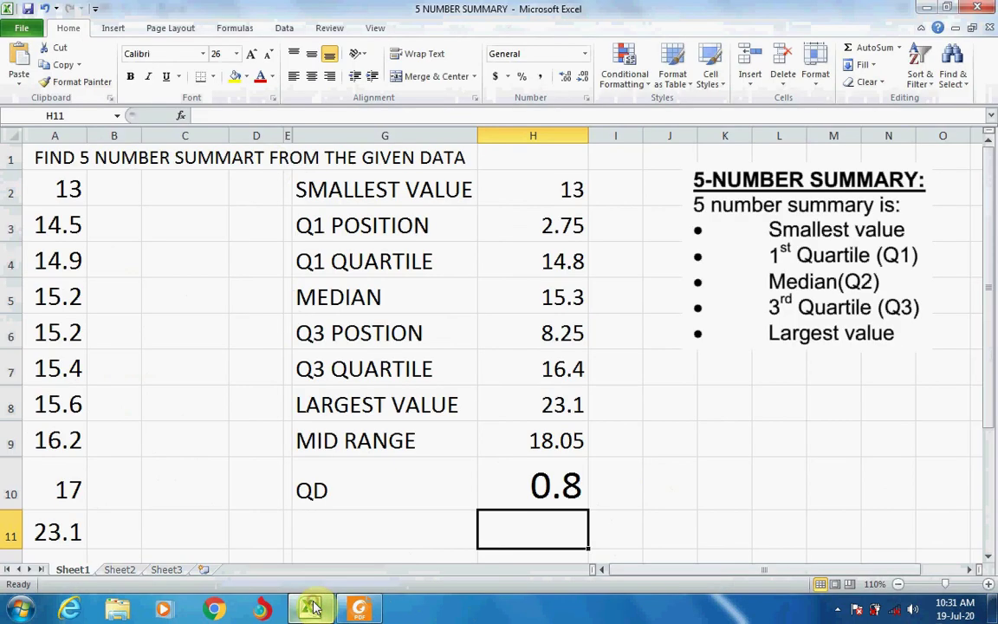
Paste the box-and-whisker figure at J7, then move and shrink it beside the summary values
left_click(673, 371)
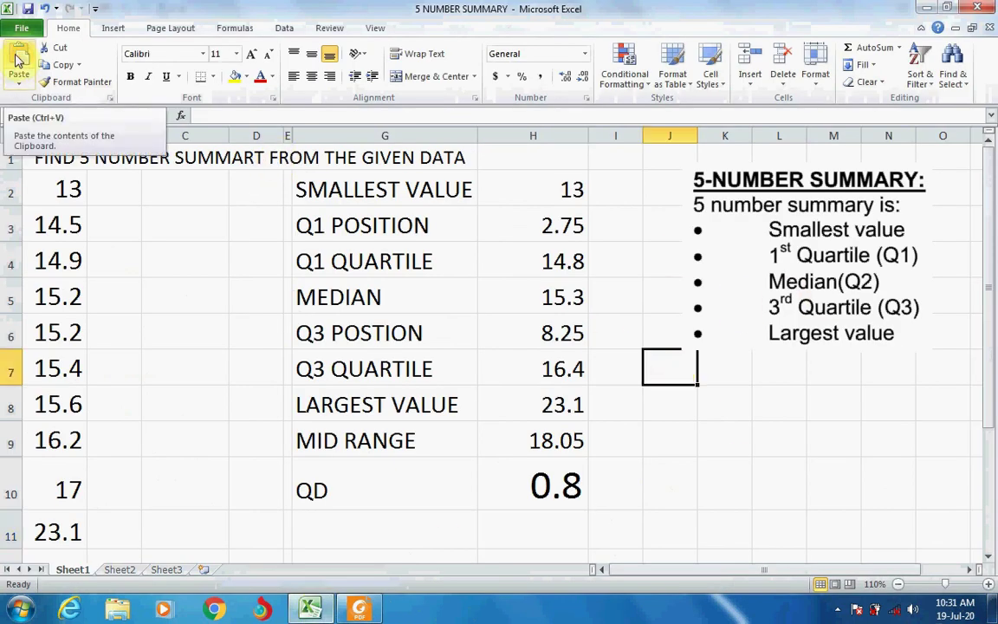
left_click(18, 57)
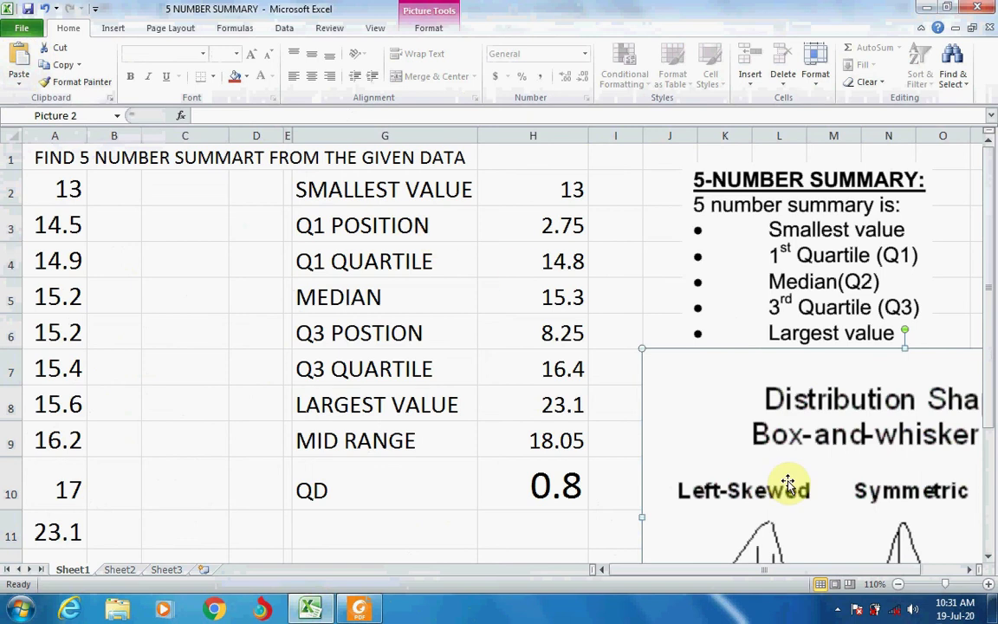
mouse_move(774, 515)
left_mouse_down()
mouse_move(726, 431)
mouse_move(711, 431)
left_mouse_up()
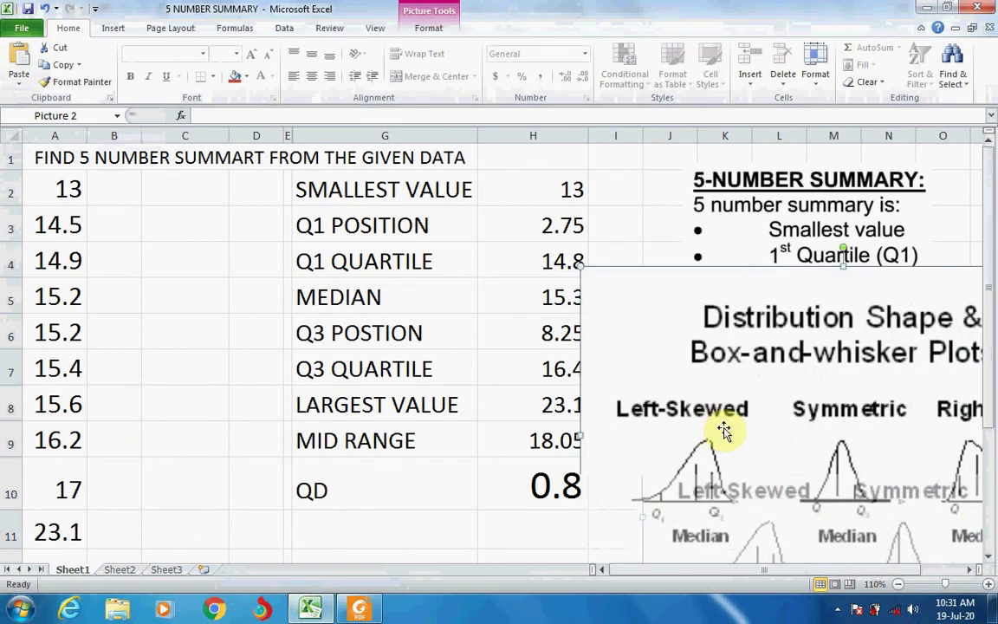
left_click(725, 424)
left_click_drag(732, 393, 554, 309)
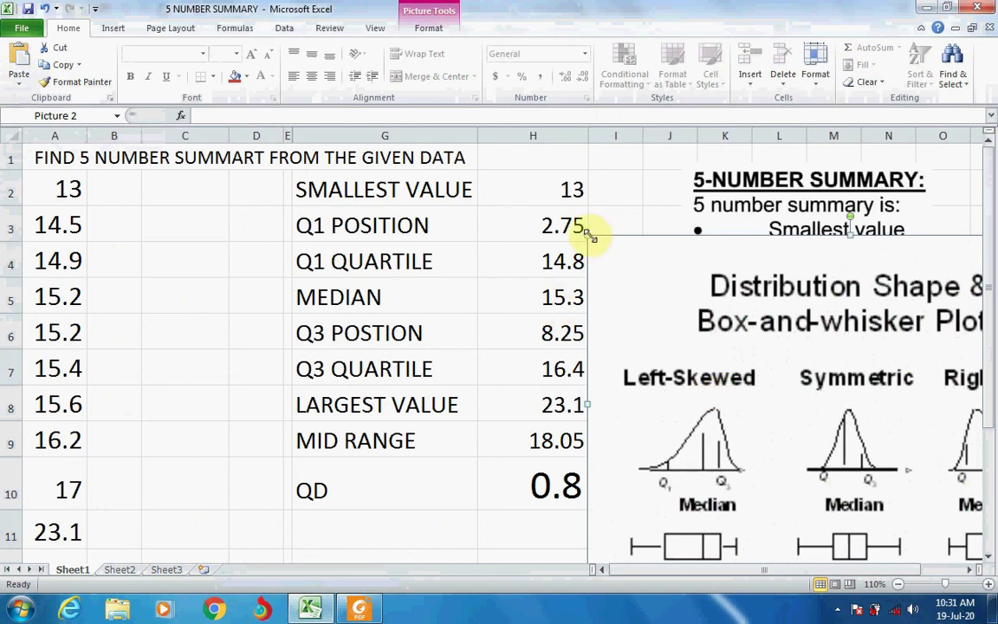
mouse_move(586, 232)
left_mouse_down()
mouse_move(658, 281)
mouse_move(629, 261)
left_mouse_up()
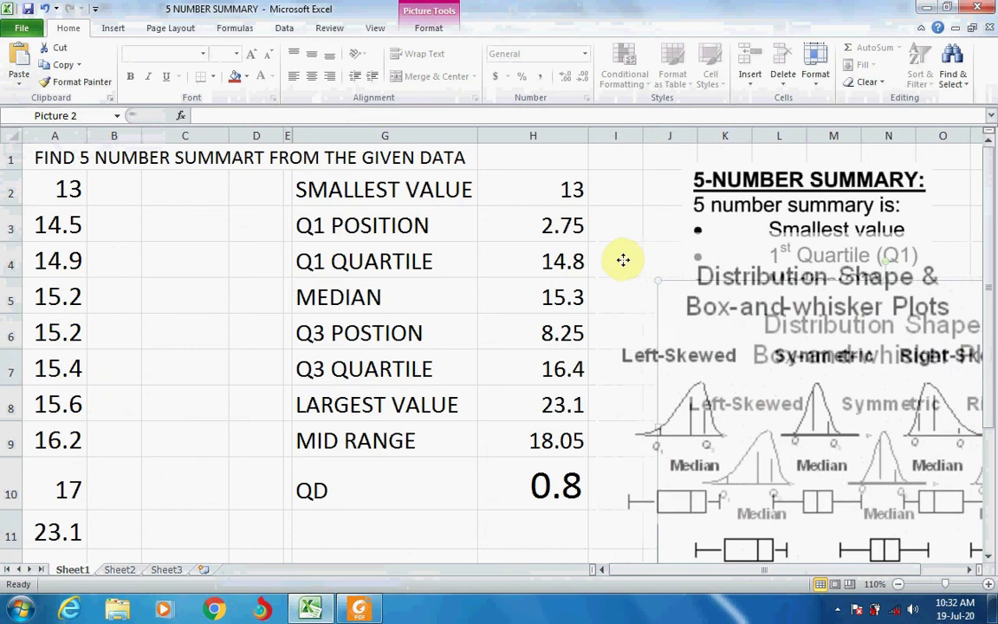